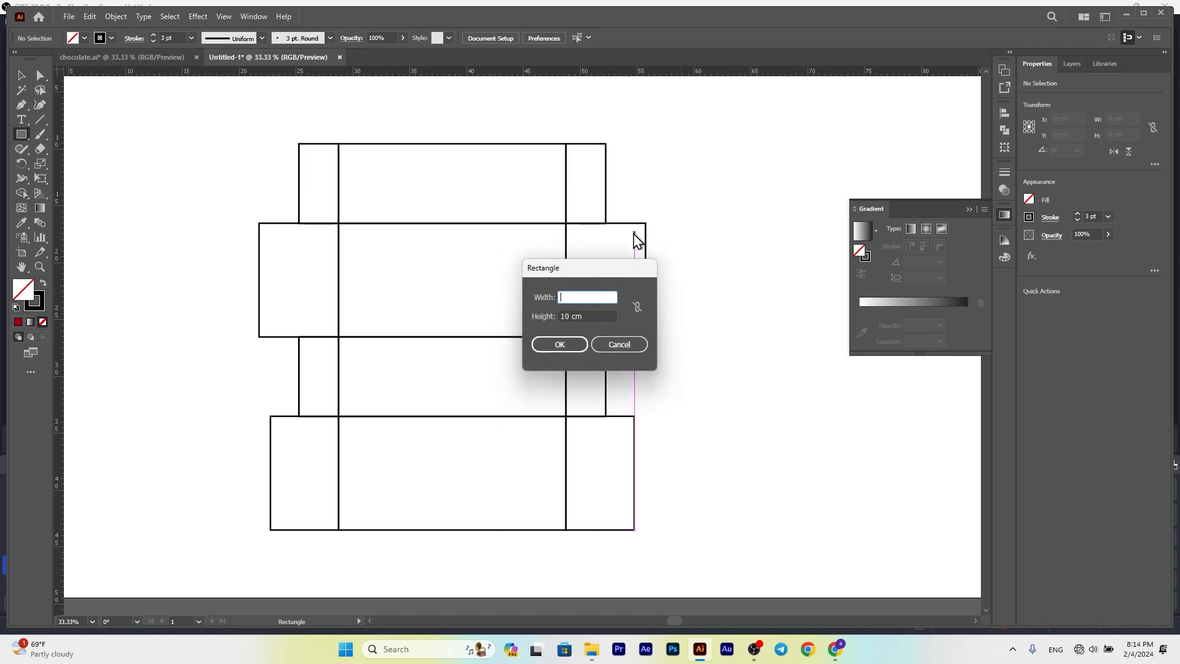
# Step: Create a 20 by 2 cm seam rectangle and attach it beneath the lowest centre panel of the box layout
pyautogui.write('20')
pyautogui.press('Tab')
pyautogui.write('2')
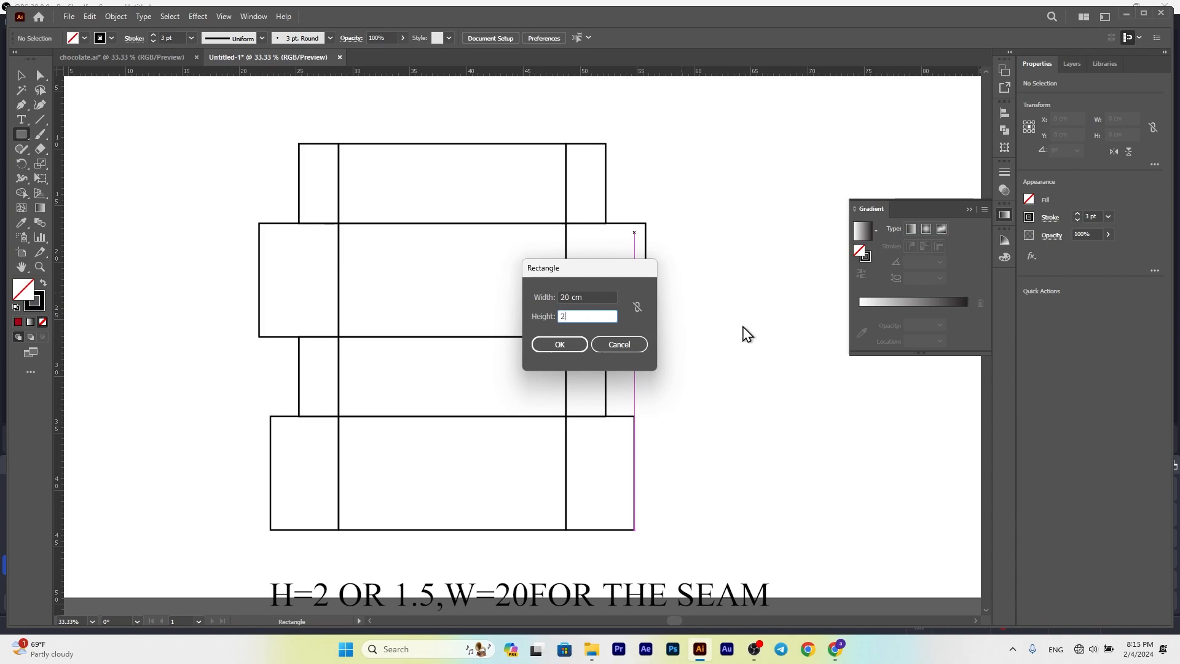
pyautogui.click(550, 345)
pyautogui.click(22, 76)
pyautogui.moveTo(781, 254); pyautogui.dragTo(486, 551)
pyautogui.click(258, 356)
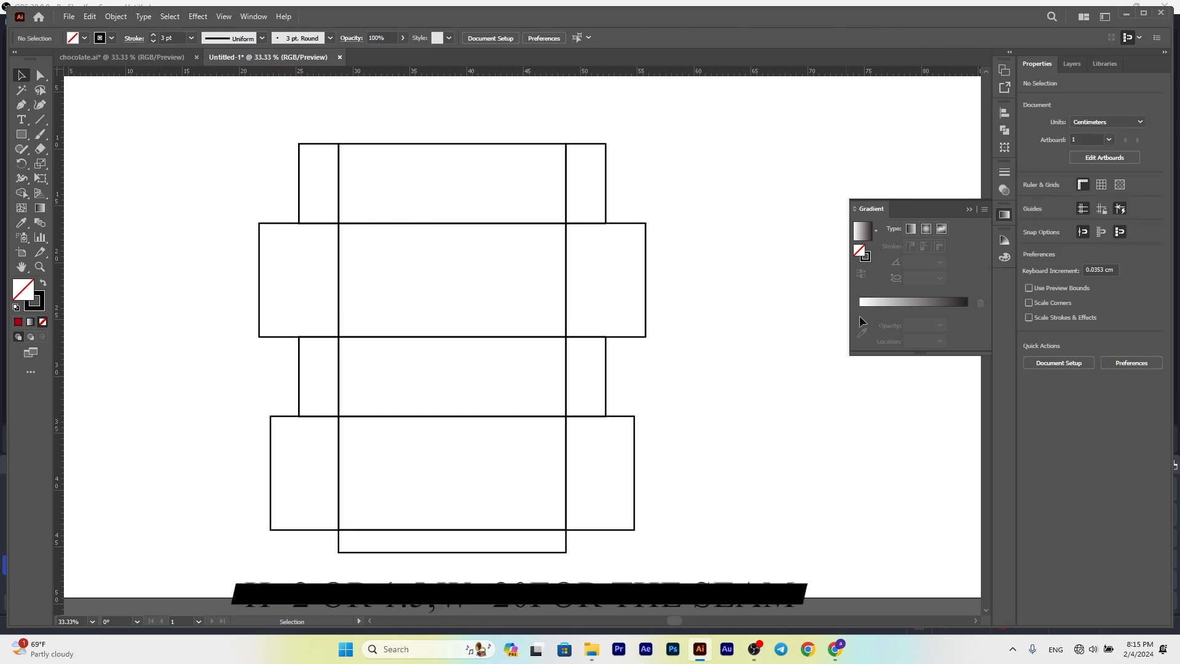
# Step: Select the whole box layout, paste a copy in front and turn that copy into guides
pyautogui.moveTo(179, 139); pyautogui.dragTo(669, 558)
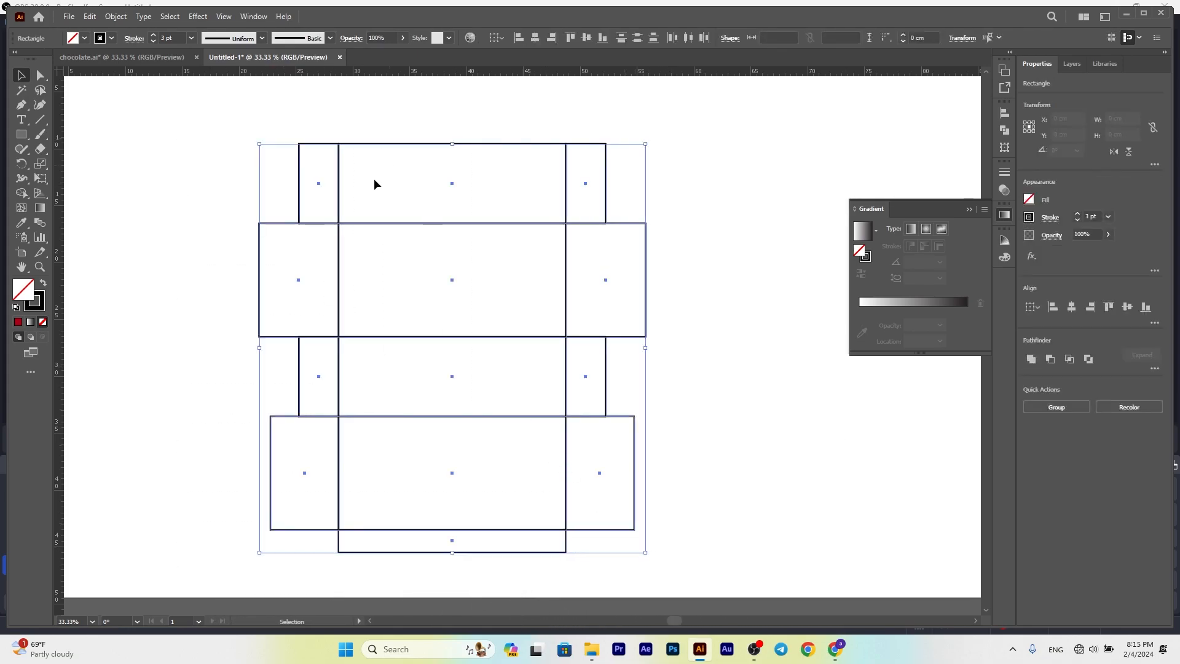
pyautogui.click(115, 16)
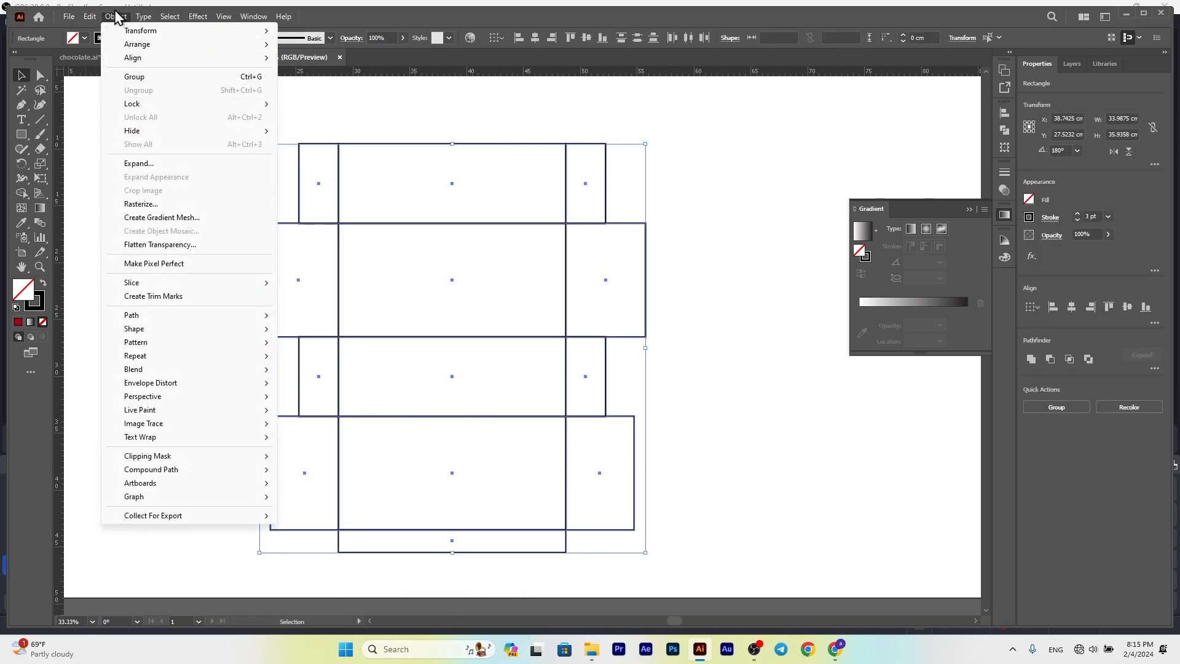
pyautogui.click(90, 17)
pyautogui.click(91, 17)
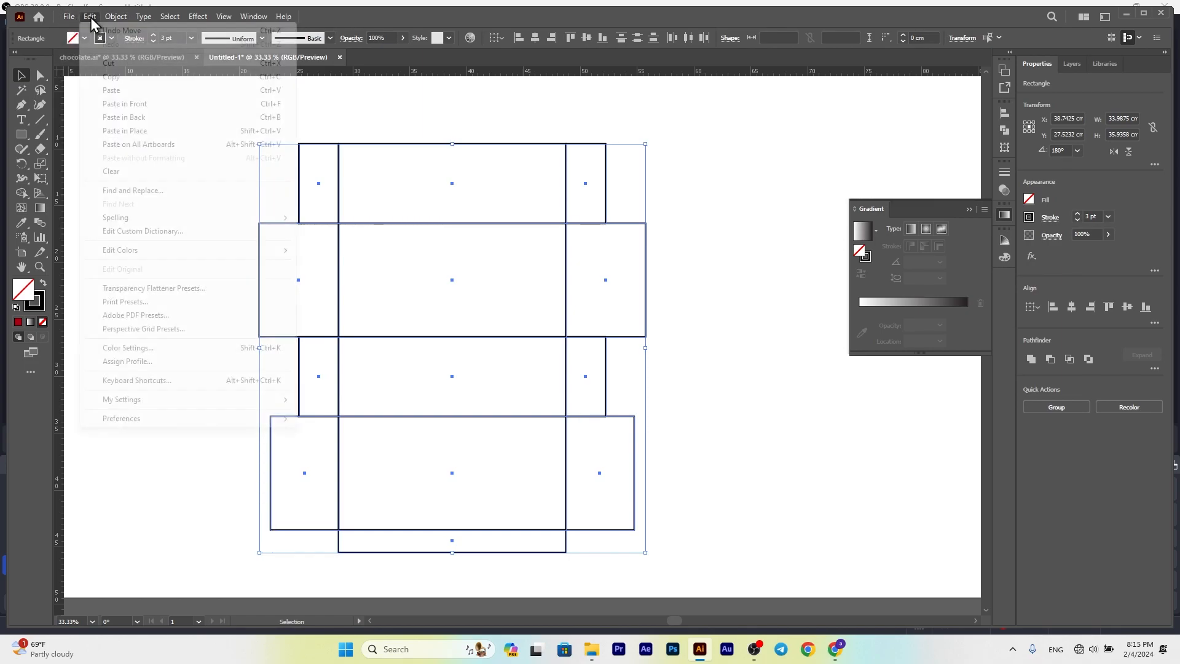
pyautogui.click(119, 108)
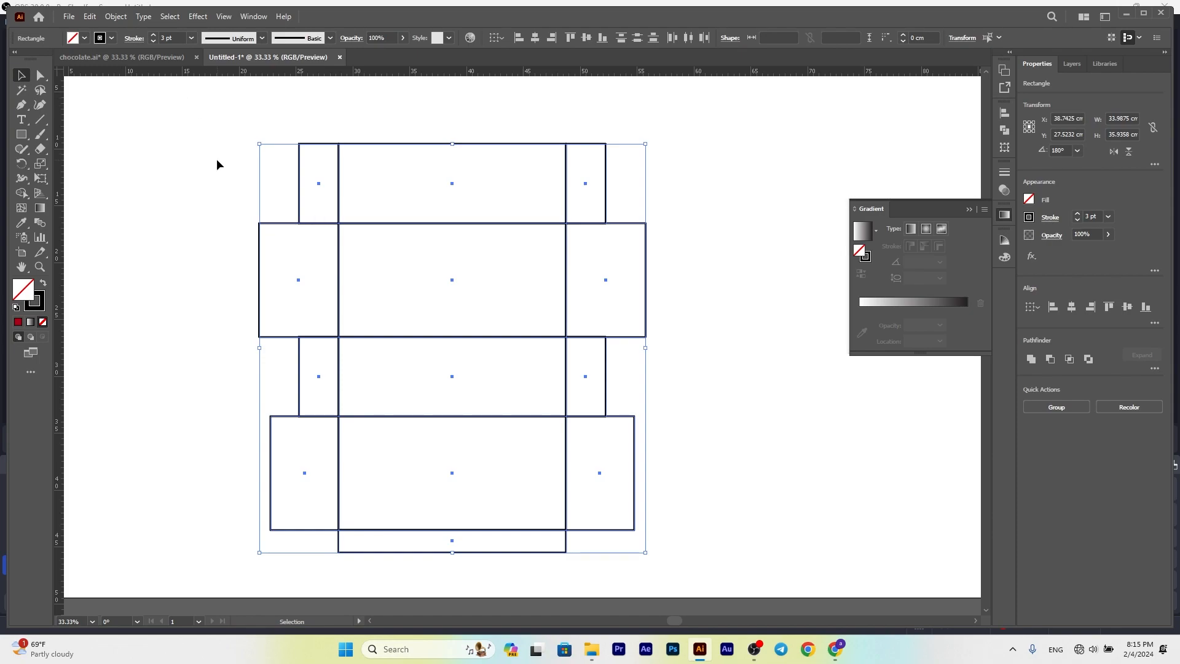
pyautogui.rightClick(335, 238)
pyautogui.click(377, 412)
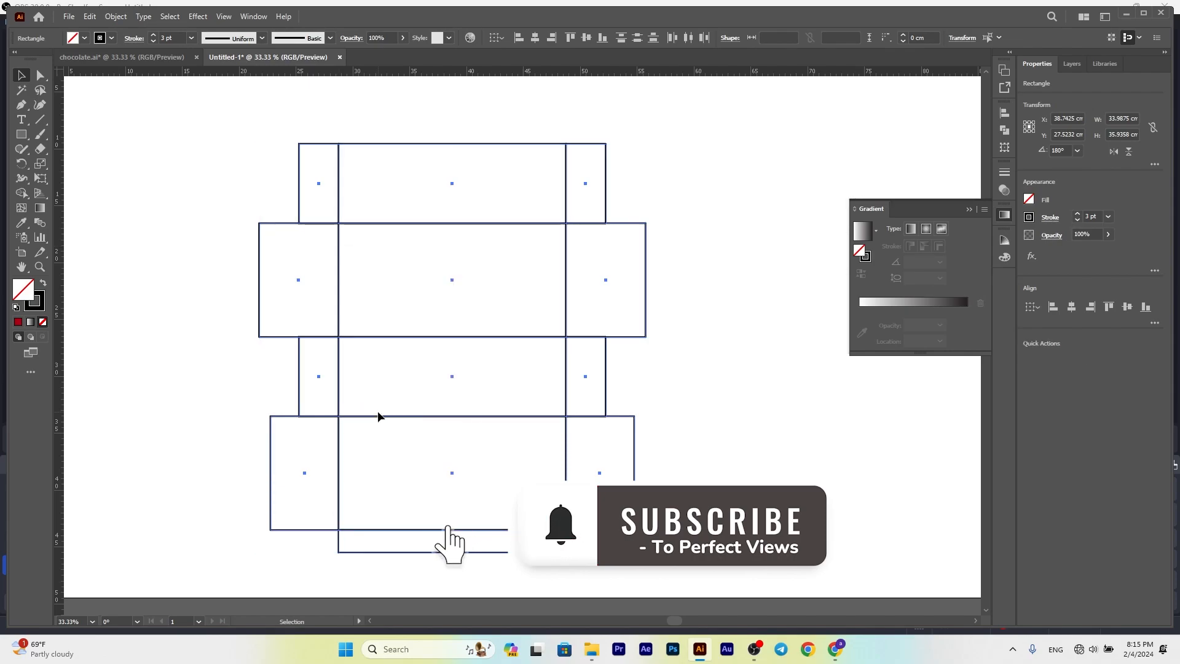
# Step: Undo the guide conversion and the pasted copy, keeping the seam rectangle beneath the lowest panel
pyautogui.scroll(4, 382, 342)
pyautogui.click(397, 345)
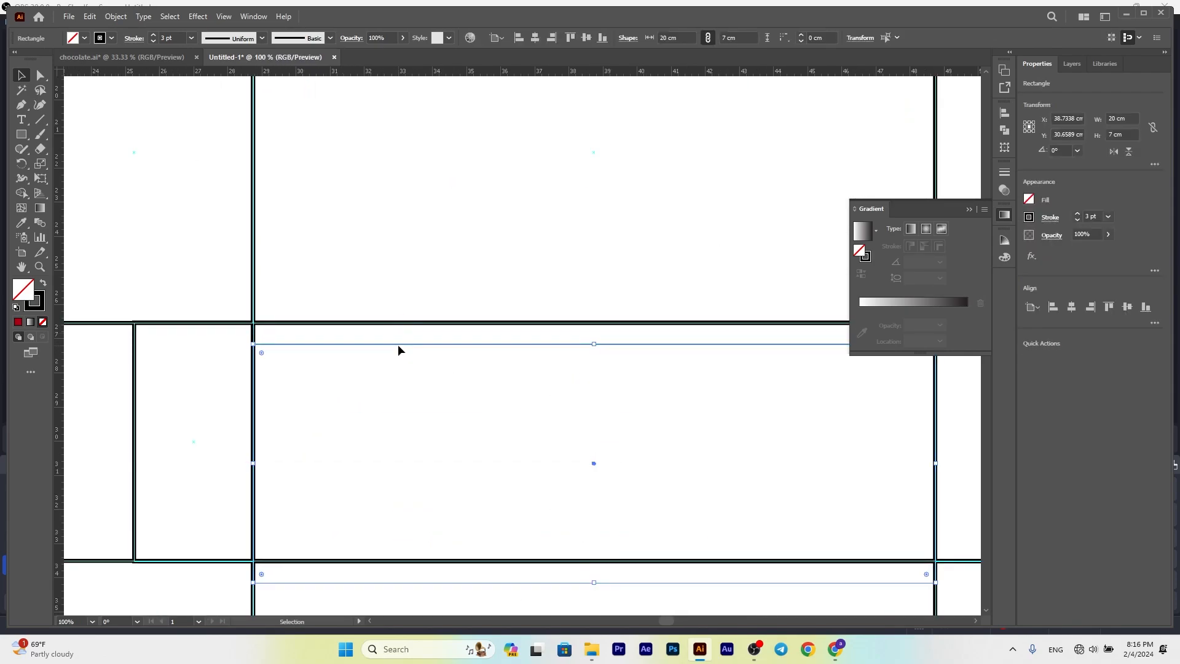
pyautogui.hotkey('ctrl', 'z')
pyautogui.scroll(-4, 371, 351)
pyautogui.hotkey('ctrl', 'alt', '5')
pyautogui.click(241, 274)
pyautogui.hotkey('ctrl', 'z')
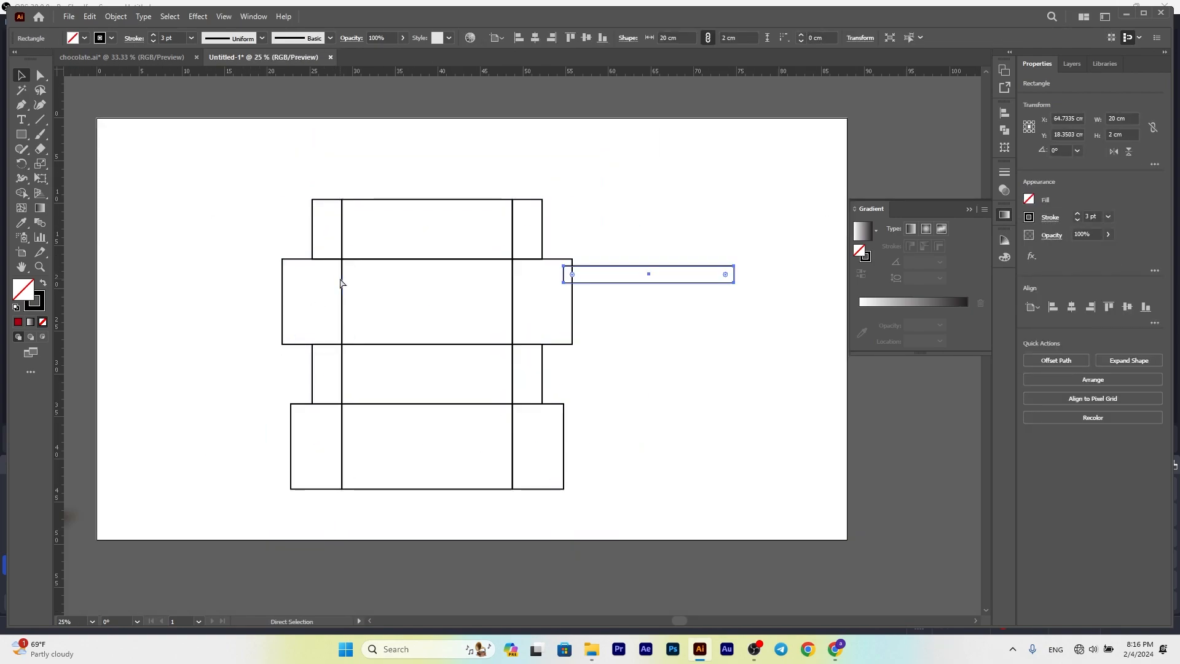
pyautogui.hotkey('ctrl', 'shift', 'z')
# Step: Paste a copy of all box layout rectangles in front and convert the copy into guides
pyautogui.moveTo(223, 204); pyautogui.dragTo(593, 516)
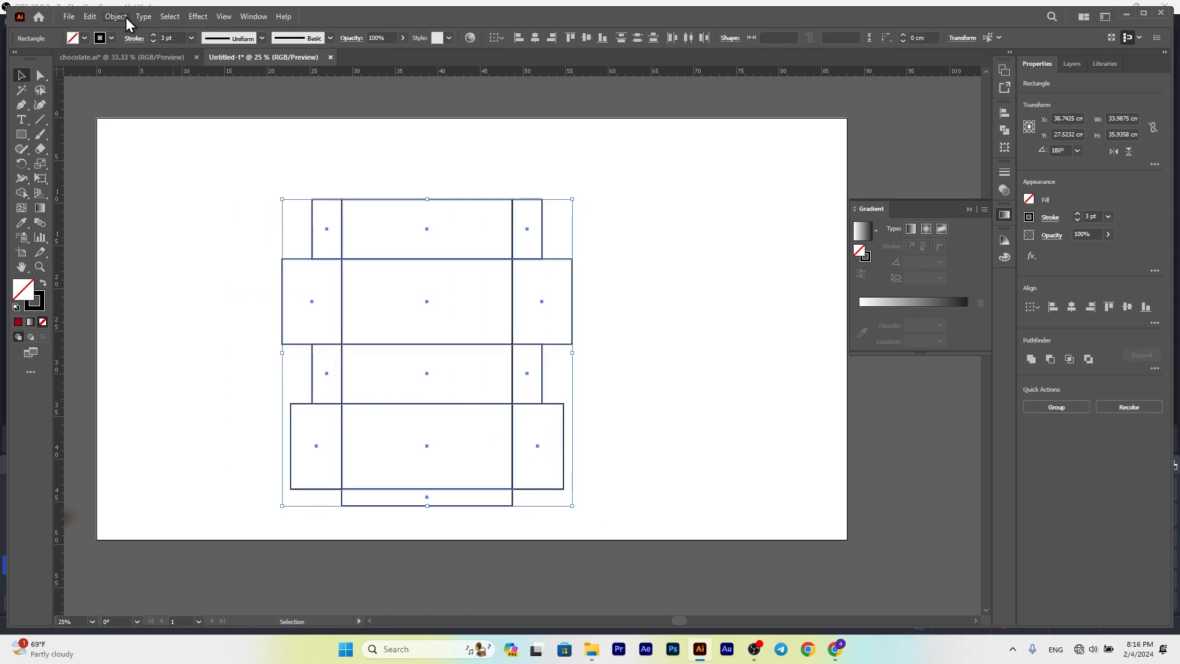
pyautogui.click(90, 17)
pyautogui.click(91, 18)
pyautogui.click(91, 18)
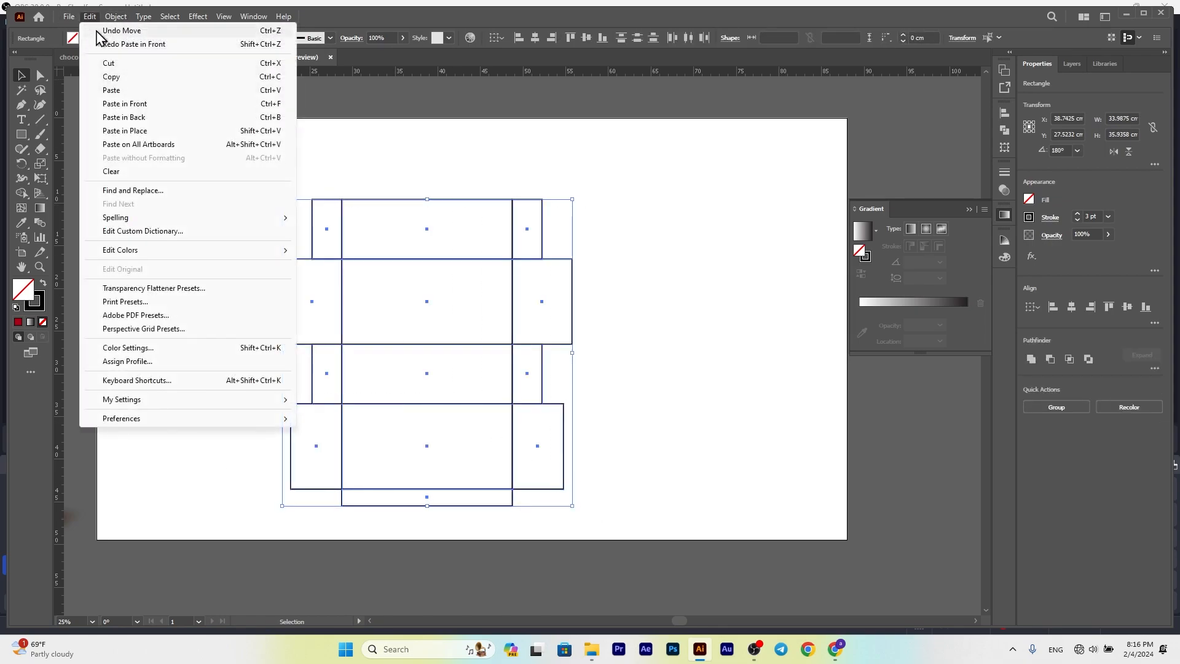
pyautogui.click(119, 105)
pyautogui.rightClick(398, 264)
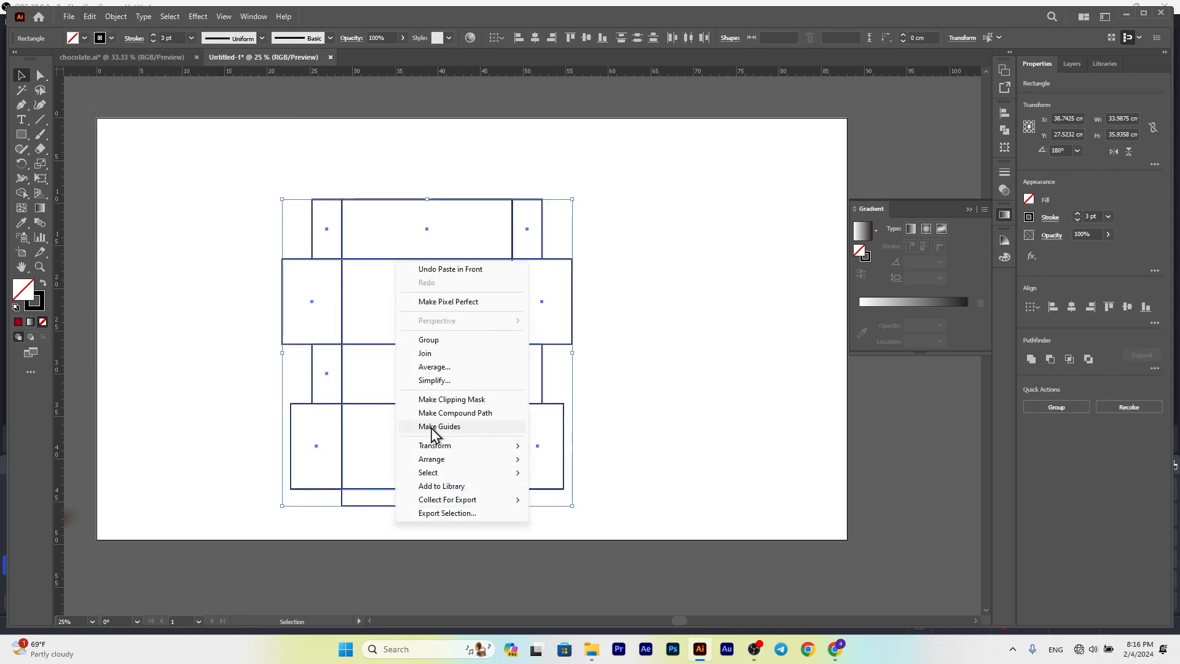
pyautogui.click(431, 428)
# Step: Lock the guides made from the box layout
pyautogui.rightClick(450, 404)
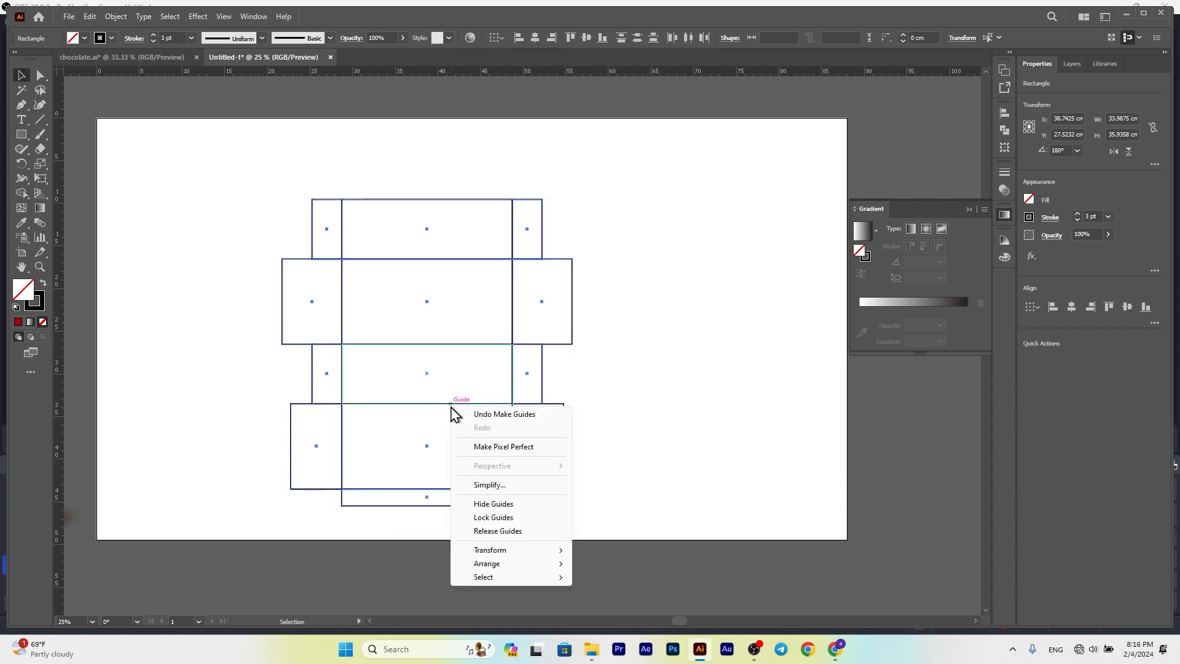
pyautogui.click(118, 12)
pyautogui.click(118, 14)
pyautogui.moveTo(140, 105)
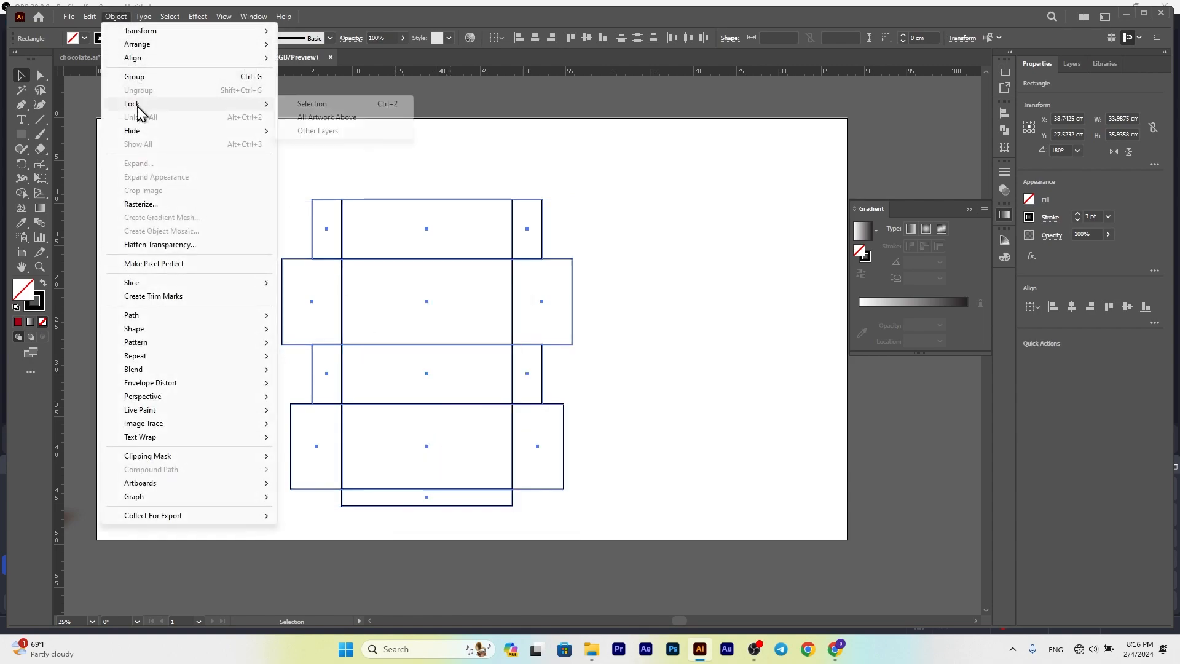
pyautogui.click(311, 104)
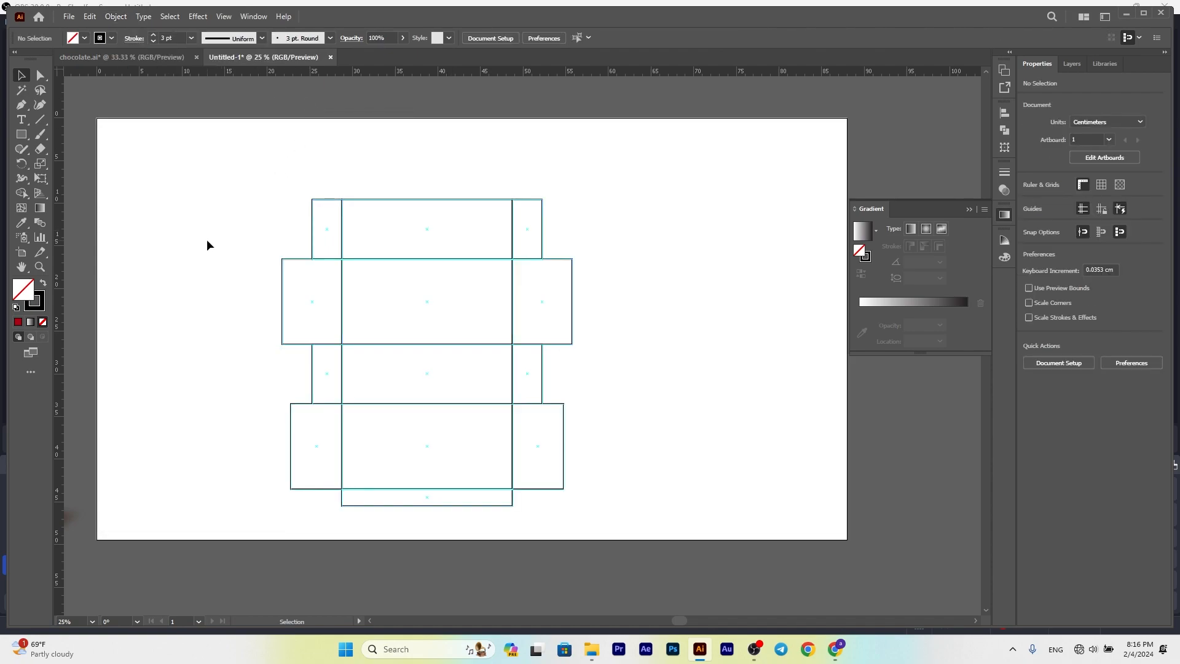
# Step: Try moving the upper 20 by 10 cm centre panel slightly downward, and undo the move
pyautogui.scroll(1, 388, 265)
pyautogui.moveTo(388, 274); pyautogui.dragTo(389, 288)
pyautogui.hotkey('ctrl', 'z')
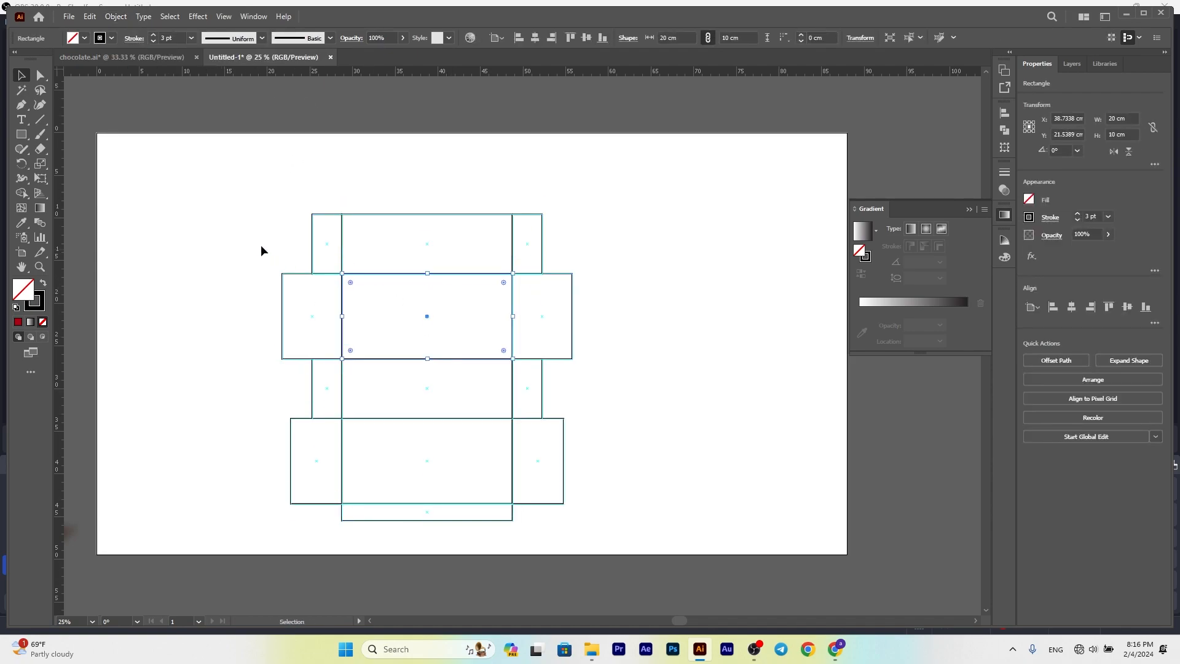
# Step: Give all box layout rectangles a red stroke with a weight of 4 pt
pyautogui.click(264, 247)
pyautogui.moveTo(244, 216); pyautogui.dragTo(535, 471)
pyautogui.hotkey('ctrl', 'z')
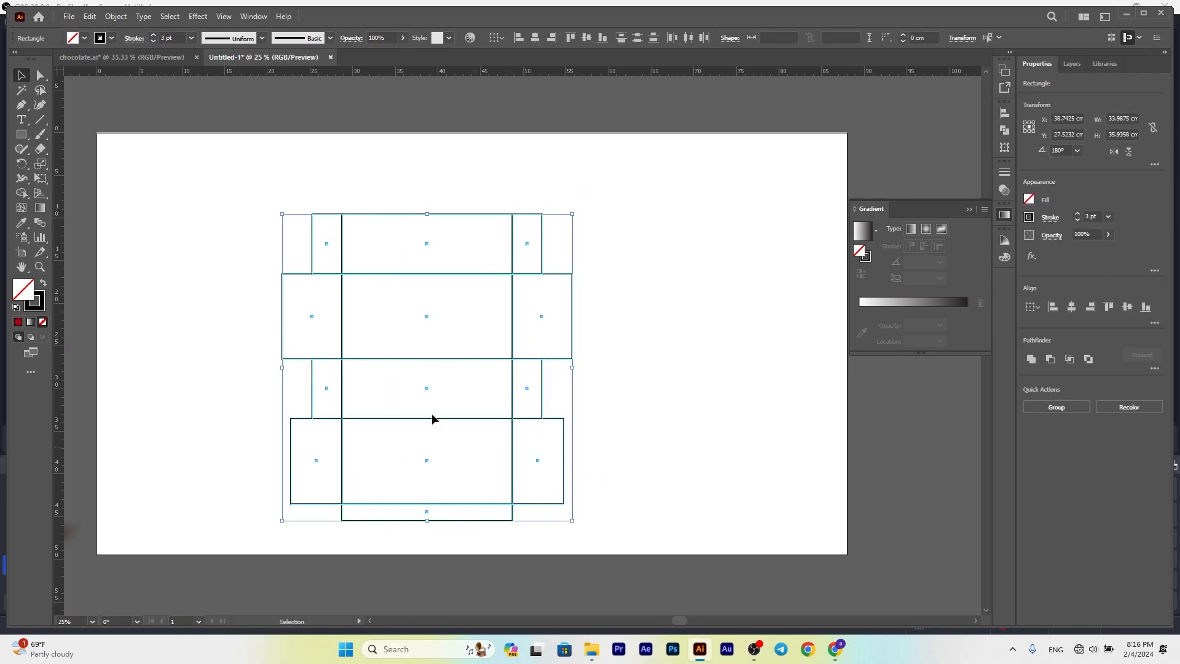
pyautogui.click(98, 40)
pyautogui.click(41, 58)
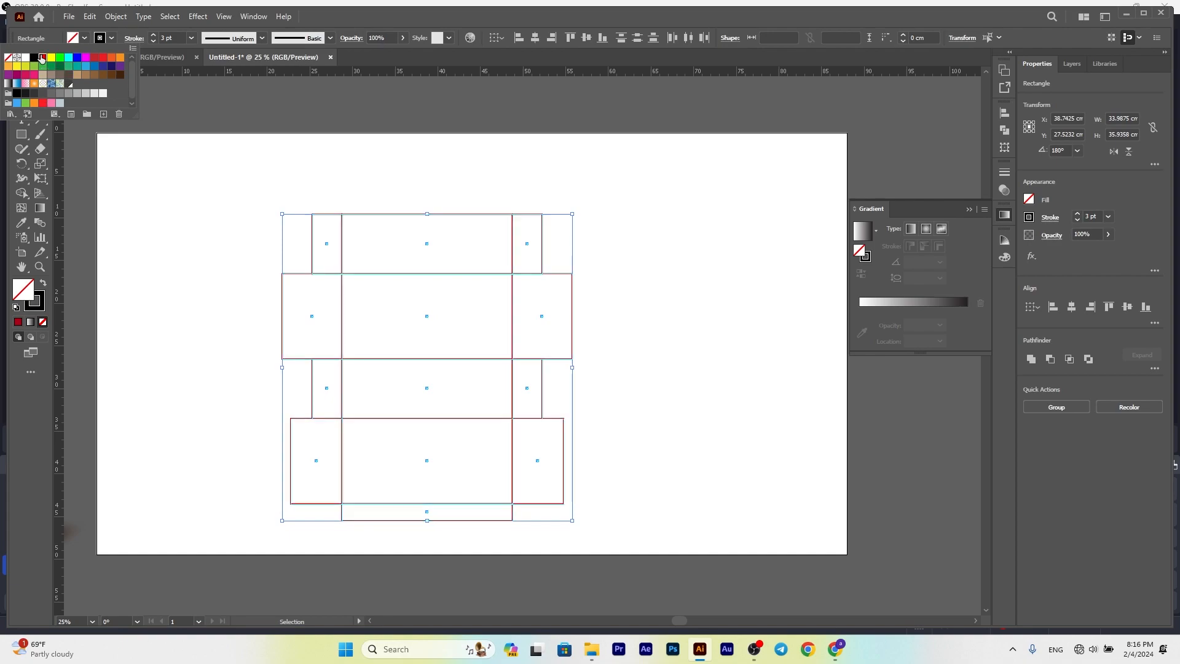
pyautogui.click(153, 35)
pyautogui.click(153, 35)
pyautogui.click(204, 148)
pyautogui.scroll(1, 303, 264)
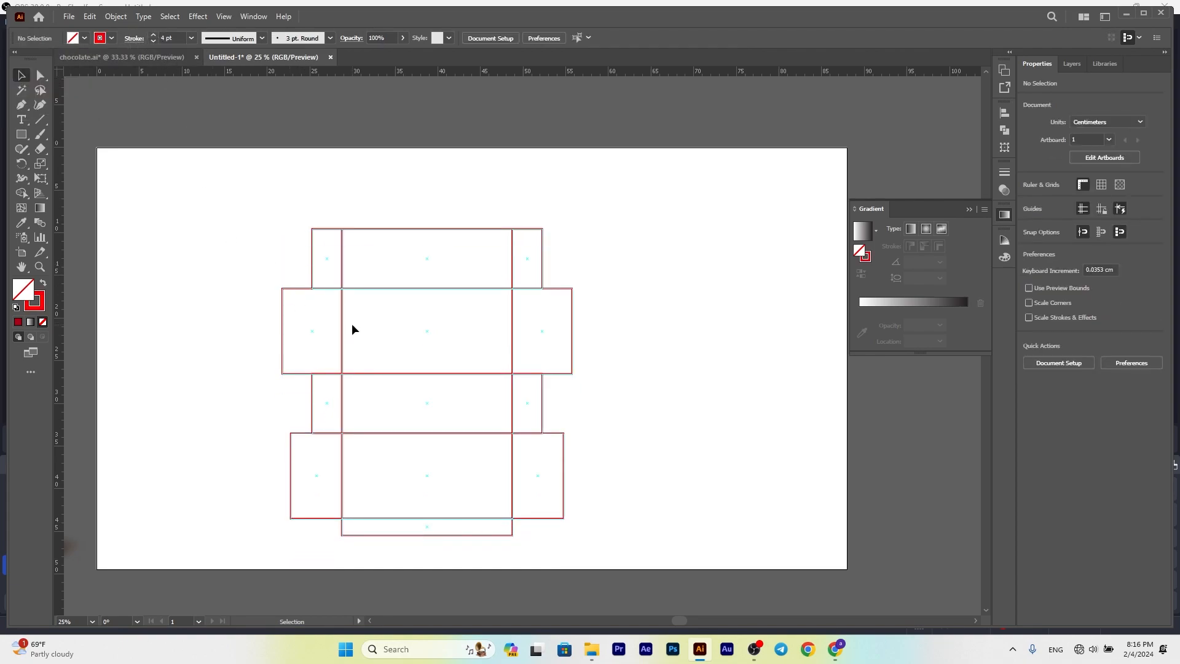
pyautogui.scroll(-1, 359, 312)
pyautogui.scroll(1, 372, 332)
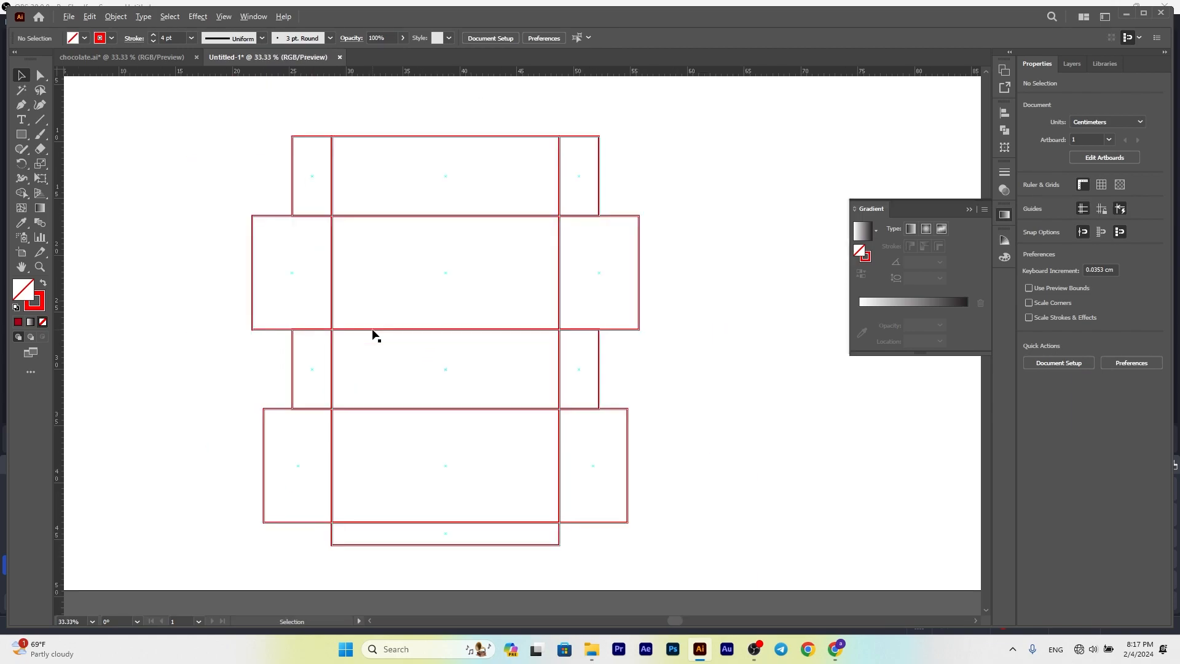
pyautogui.moveTo(244, 228); pyautogui.dragTo(461, 255)
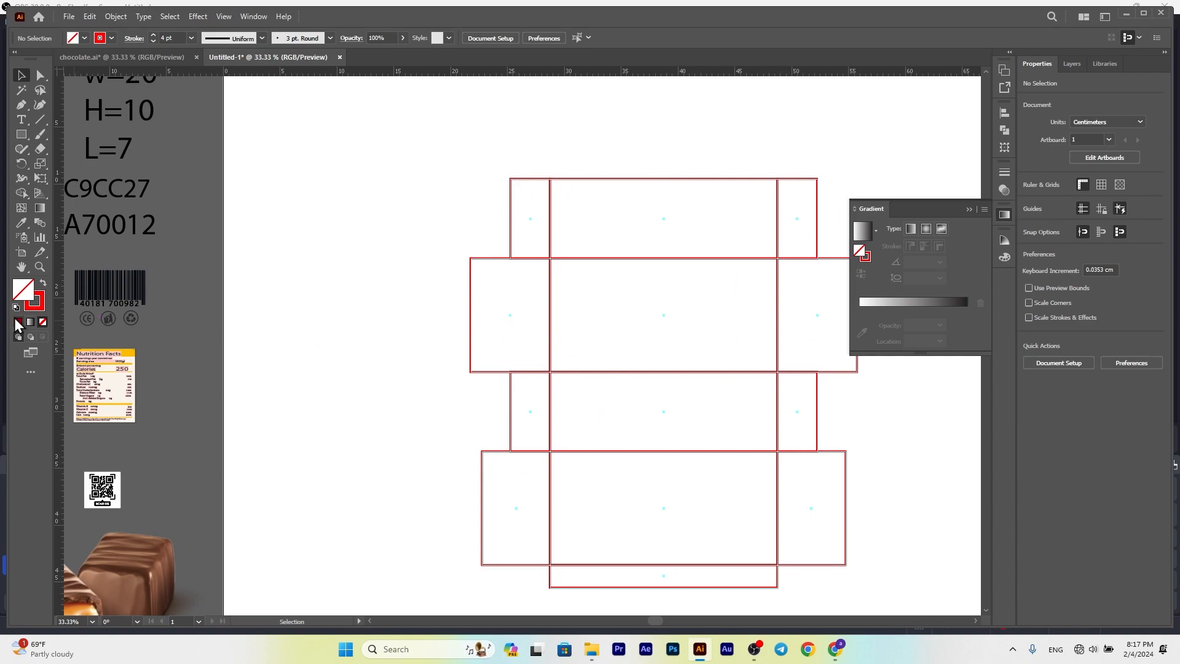
pyautogui.click(74, 37)
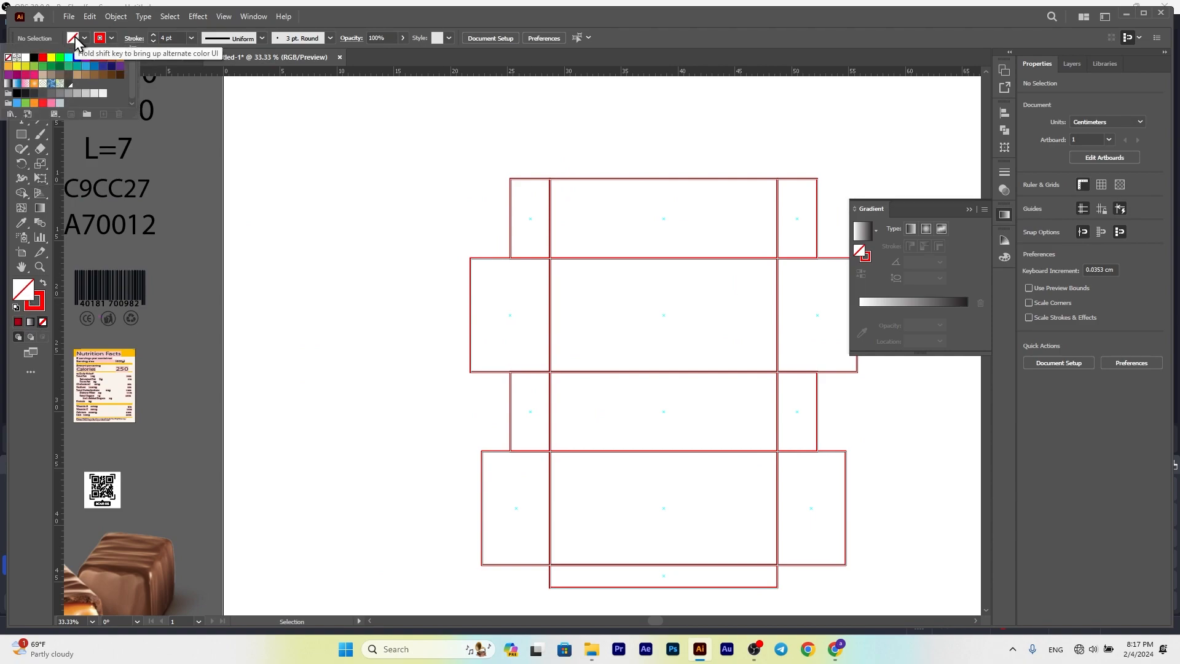
pyautogui.click(30, 323)
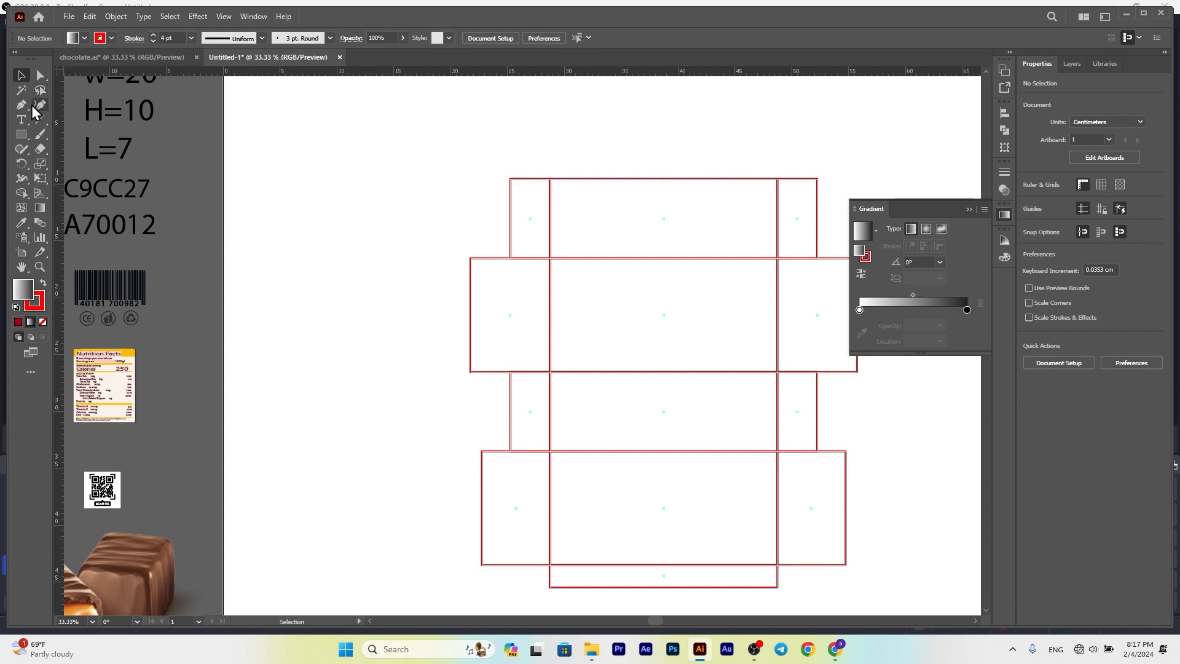
# Step: Fill the upper 20 by 10 cm centre panel with the swatch square's sampled gradient, stretching it nearly horizontally well beyond both sides
pyautogui.click(580, 258)
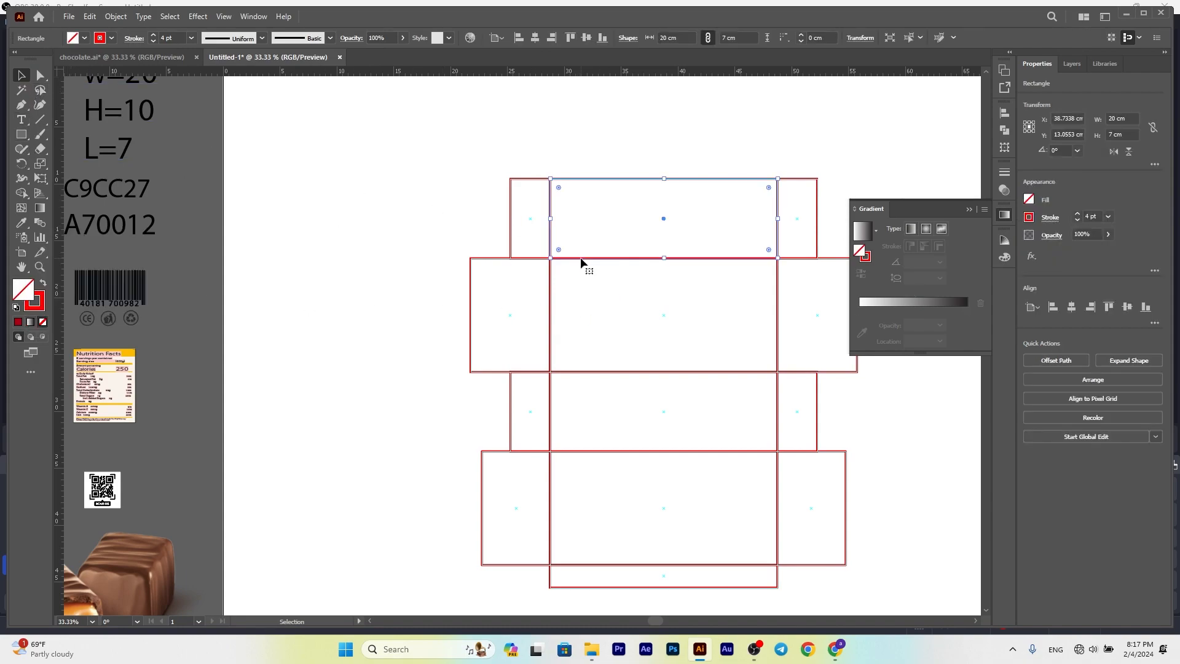
pyautogui.click(616, 377)
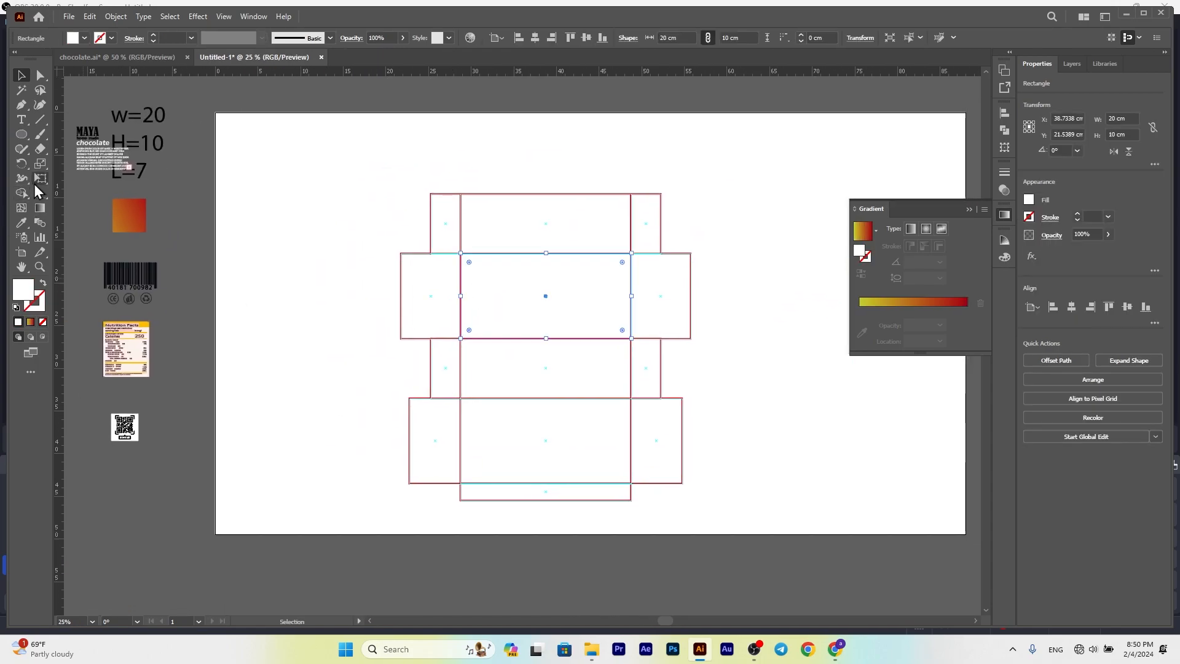
pyautogui.click(22, 222)
pyautogui.click(129, 214)
pyautogui.click(40, 208)
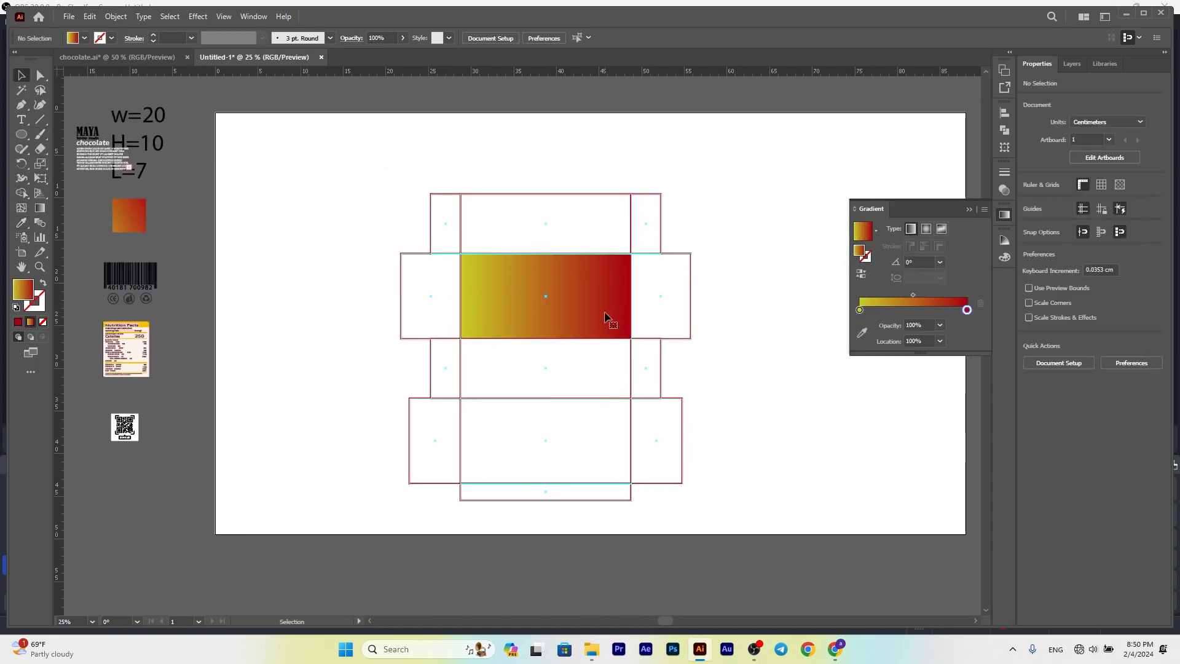
pyautogui.moveTo(363, 335); pyautogui.dragTo(855, 312)
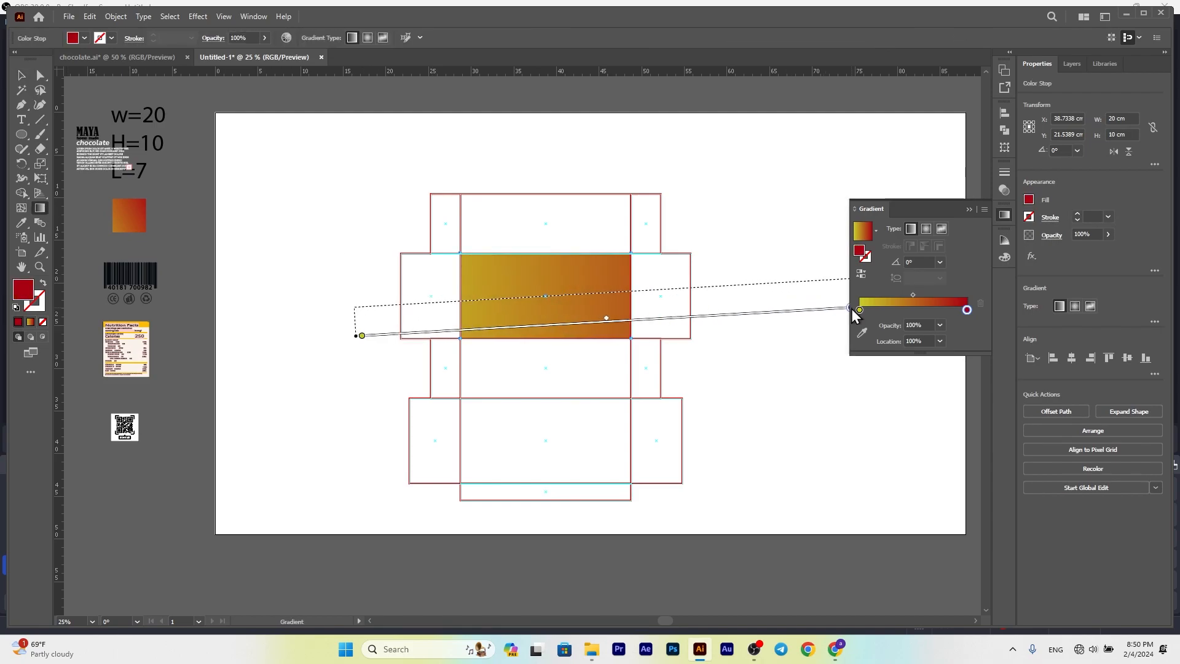
pyautogui.press('v')
# Step: Place the chocolate bar image pngegg (88).png from File Explorer beside the box layout
pyautogui.click(592, 650)
pyautogui.moveTo(1051, 136); pyautogui.dragTo(326, 384)
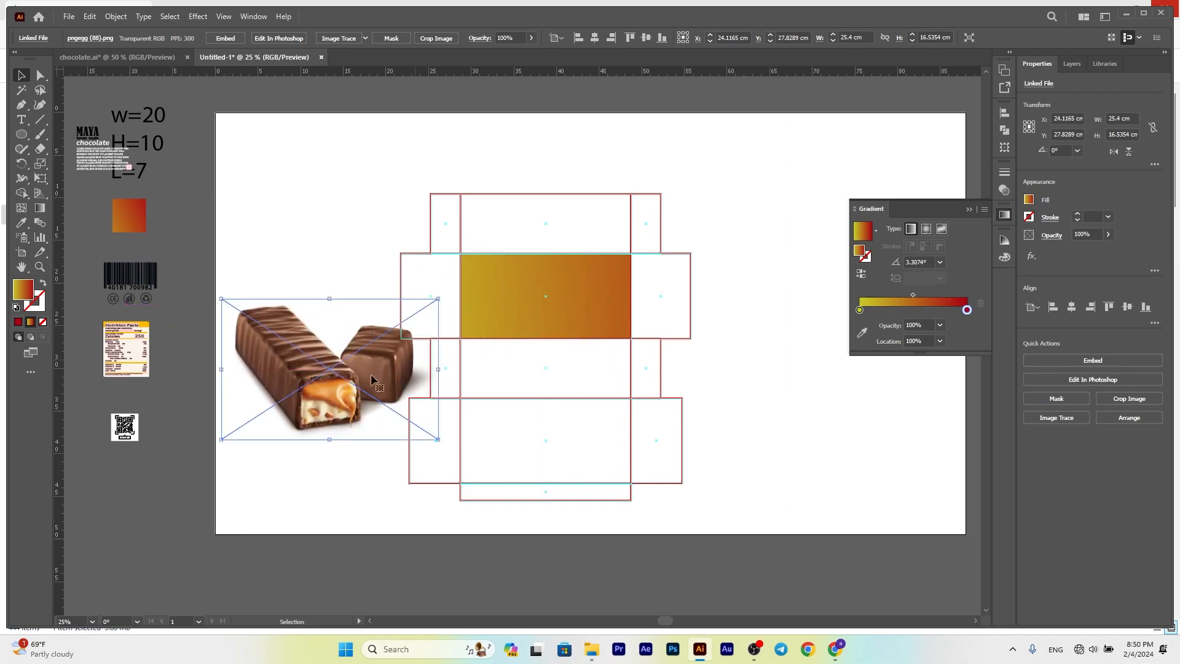
# Step: Duplicate the gradient-filled centre panel in the same position
pyautogui.click(513, 298)
pyautogui.click(117, 17)
pyautogui.moveTo(90, 17)
pyautogui.click(113, 77)
pyautogui.click(88, 19)
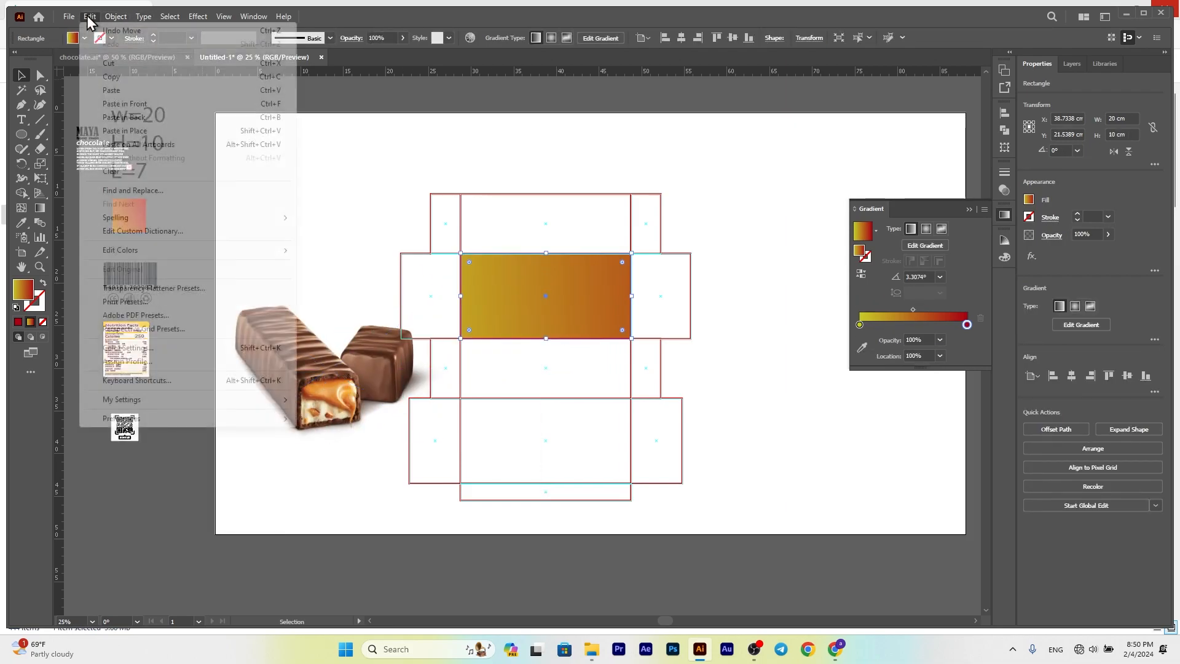
# Step: Scale down the chocolate bar image and position it over the gradient panel, slightly overhanging its upper-left corner
pyautogui.moveTo(413, 362); pyautogui.dragTo(618, 281)
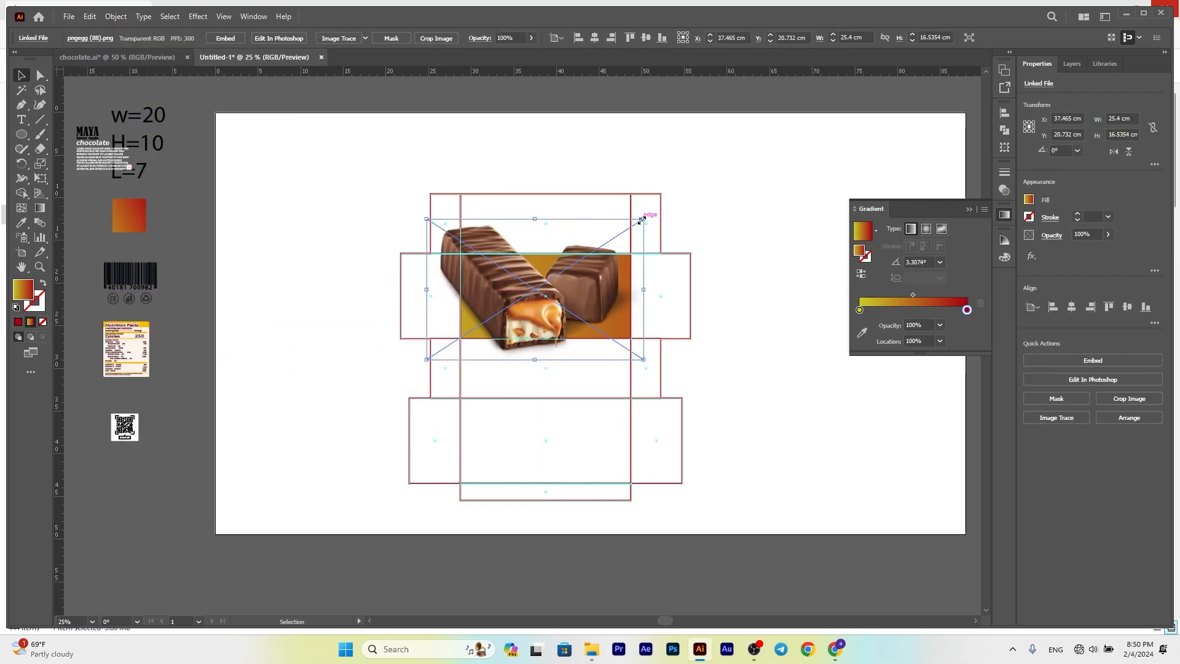
pyautogui.moveTo(642, 220); pyautogui.dragTo(545, 257)
pyautogui.moveTo(483, 320); pyautogui.dragTo(502, 281)
pyautogui.moveTo(590, 316); pyautogui.dragTo(537, 332)
pyautogui.scroll(2, 465, 300)
pyautogui.moveTo(465, 300); pyautogui.dragTo(471, 305)
# Step: Bring the duplicate gradient panel to the front and use it as a clipping mask for the chocolate bar image
pyautogui.rightClick(612, 311)
pyautogui.moveTo(691, 542)
pyautogui.click(799, 540)
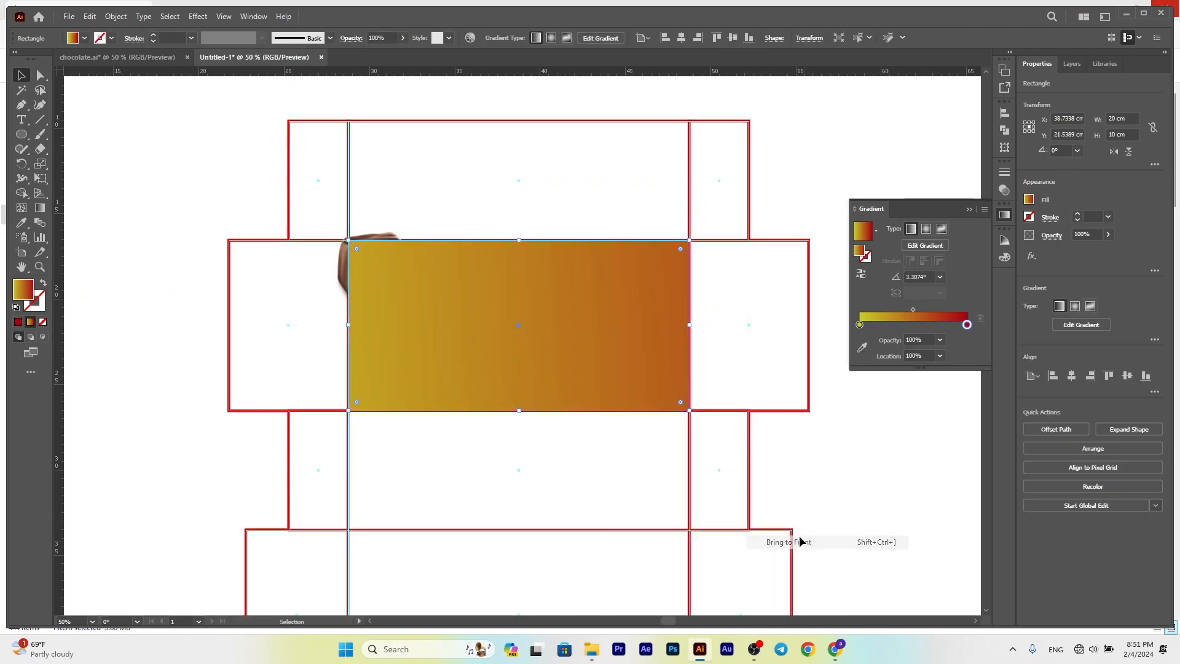
pyautogui.keyDown('shift'); pyautogui.click(343, 278); pyautogui.keyUp('shift')
pyautogui.keyDown('shift'); pyautogui.click(609, 347); pyautogui.keyUp('shift')
pyautogui.rightClick(530, 310)
pyautogui.click(387, 246)
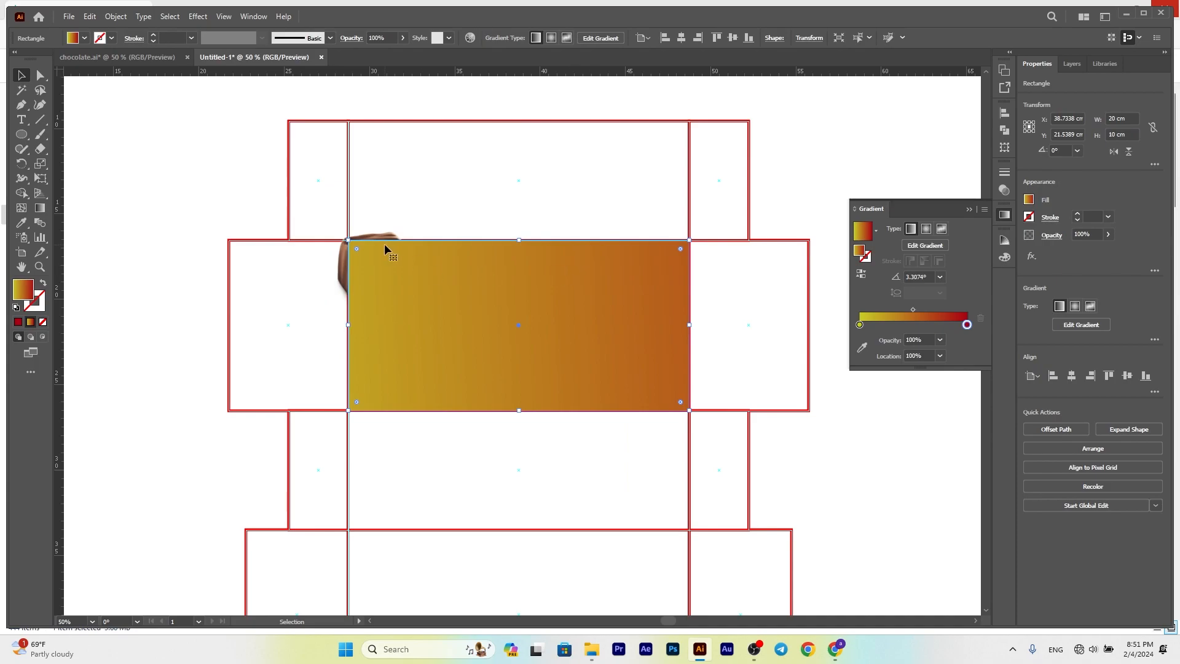
pyautogui.keyDown('shift'); pyautogui.click(342, 270); pyautogui.keyUp('shift')
pyautogui.rightClick(510, 299)
pyautogui.click(627, 410)
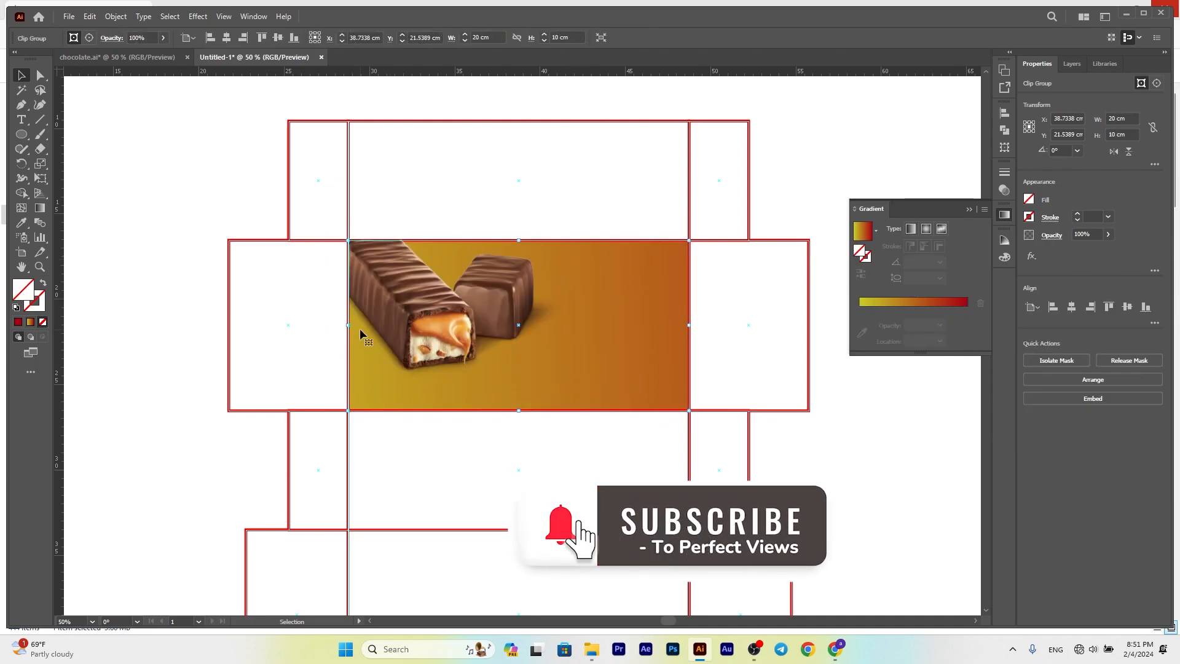
# Step: Move the MAYA home made chocolate title and its paragraph onto the gradient panel, to the right of the chocolate bars
pyautogui.moveTo(197, 254); pyautogui.dragTo(471, 237)
pyautogui.scroll(-2, 309, 246)
pyautogui.click(94, 138)
pyautogui.moveTo(94, 138); pyautogui.dragTo(404, 321)
pyautogui.scroll(3, 447, 317)
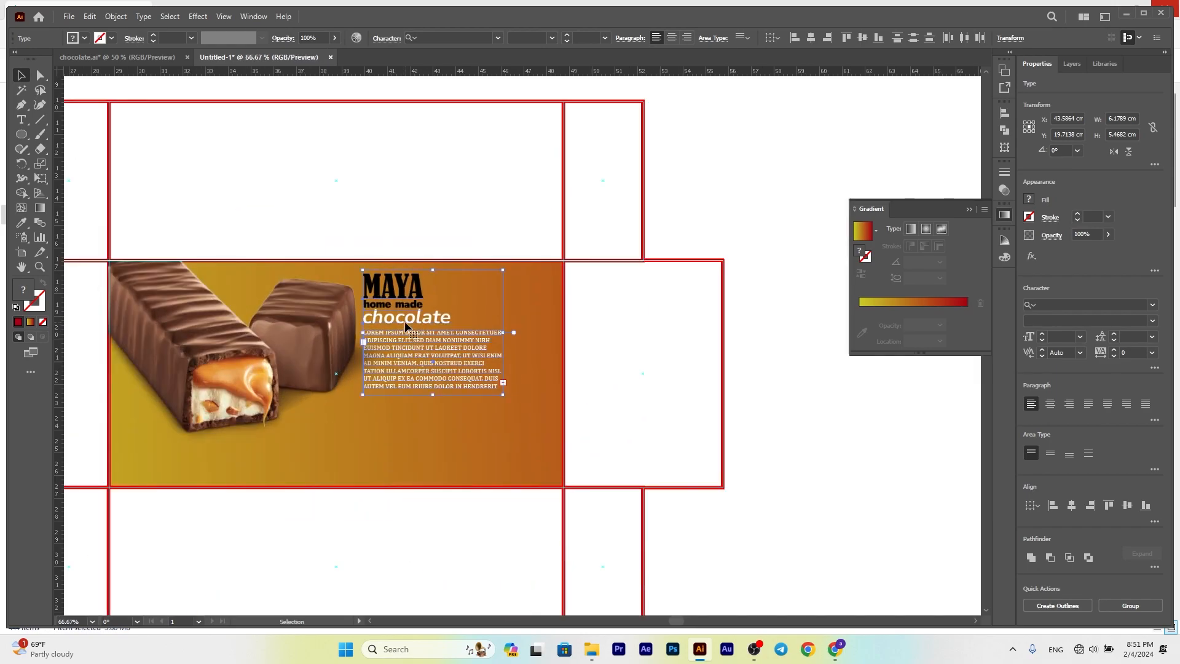
# Step: Duplicate the white lorem ipsum paragraph on the gradient panel about 3.2 cm straight below the original
pyautogui.click(418, 411)
pyautogui.moveTo(403, 370); pyautogui.dragTo(402, 443)
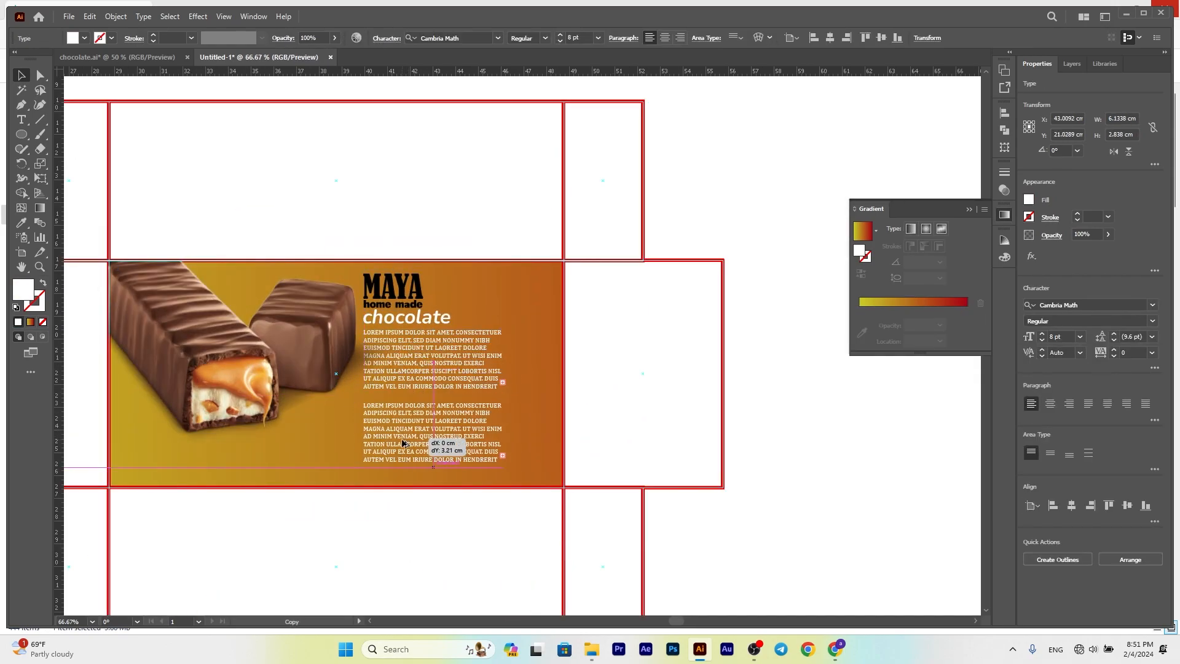
# Step: Draw an ellipse about 7.4 by 4 cm on the blank panel above the front panel and give it the front panel's gradient
pyautogui.click(261, 215)
pyautogui.click(23, 136)
pyautogui.moveTo(261, 149); pyautogui.dragTo(428, 239)
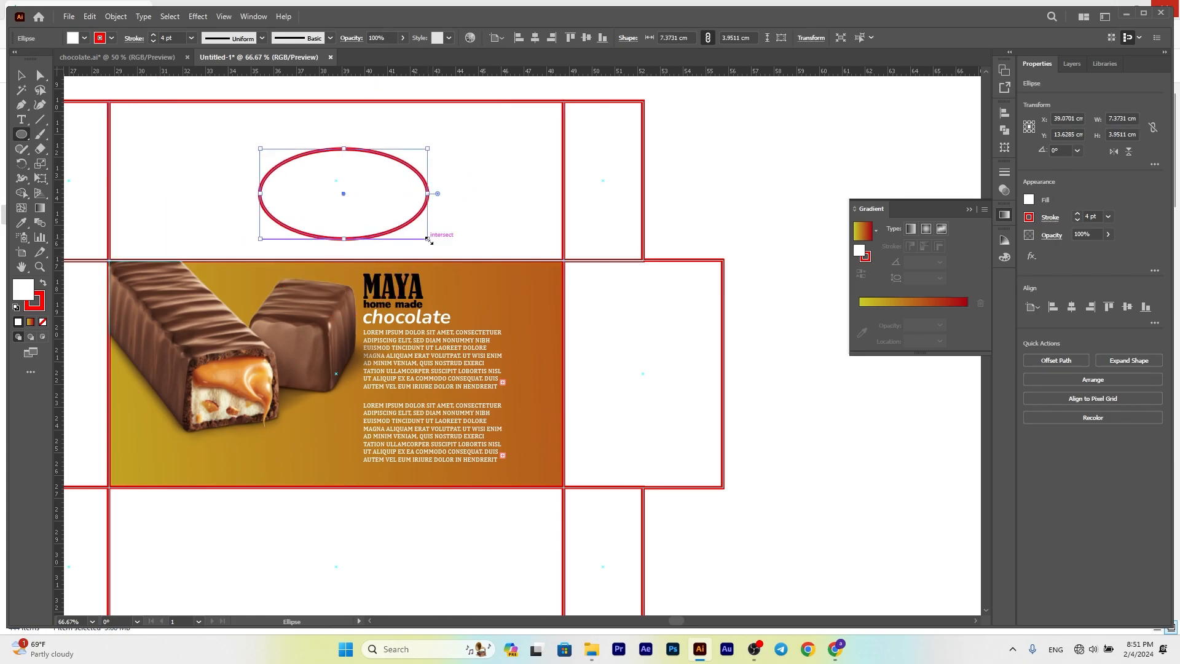
pyautogui.click(22, 223)
pyautogui.click(236, 268)
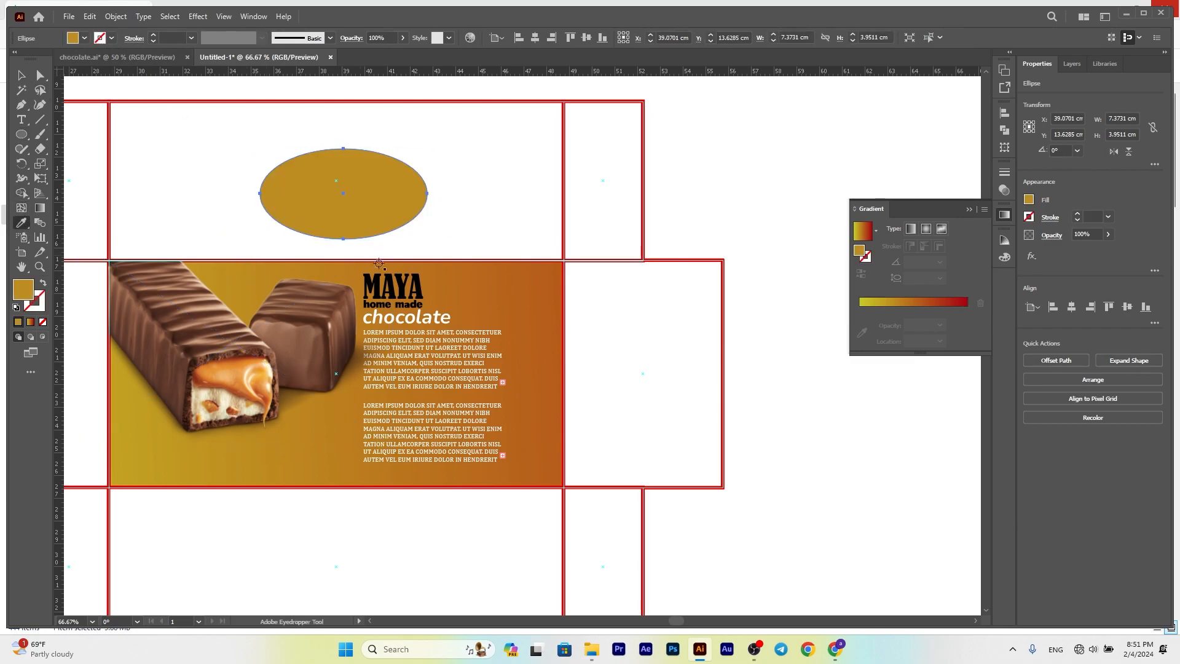
pyautogui.click(518, 300)
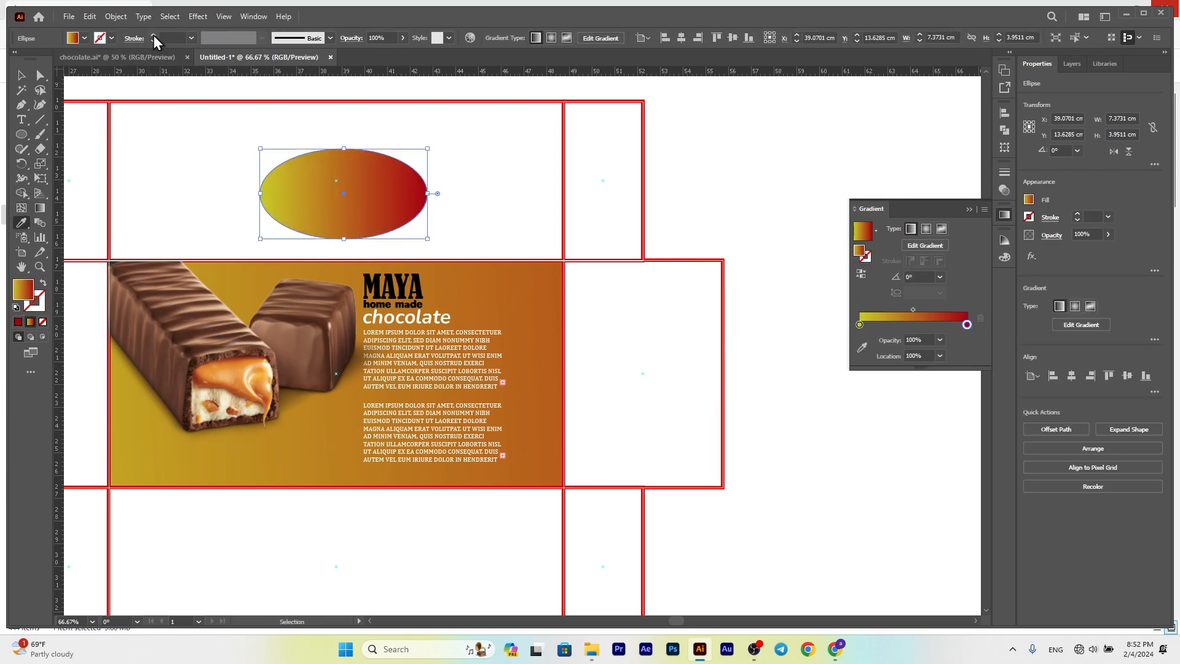
# Step: Give the ellipse a brown 4 pt stroke and redirect its gradient to an angle of about 13°
pyautogui.click(102, 38)
pyautogui.click(105, 76)
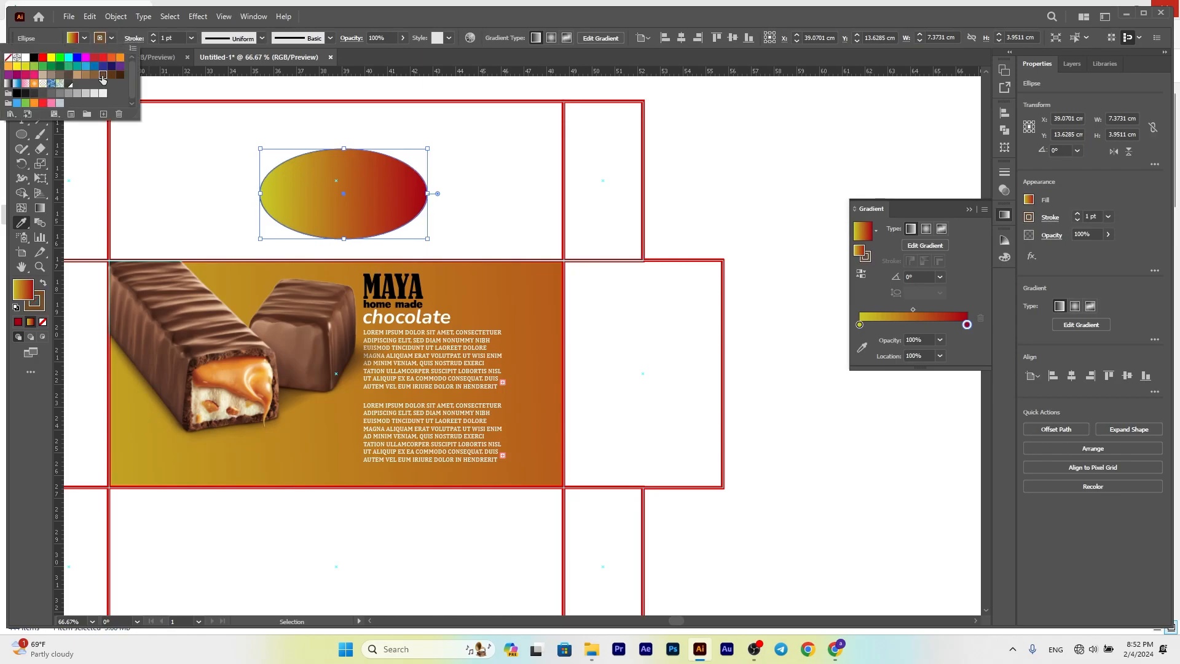
pyautogui.click(153, 37)
pyautogui.click(152, 37)
pyautogui.click(152, 37)
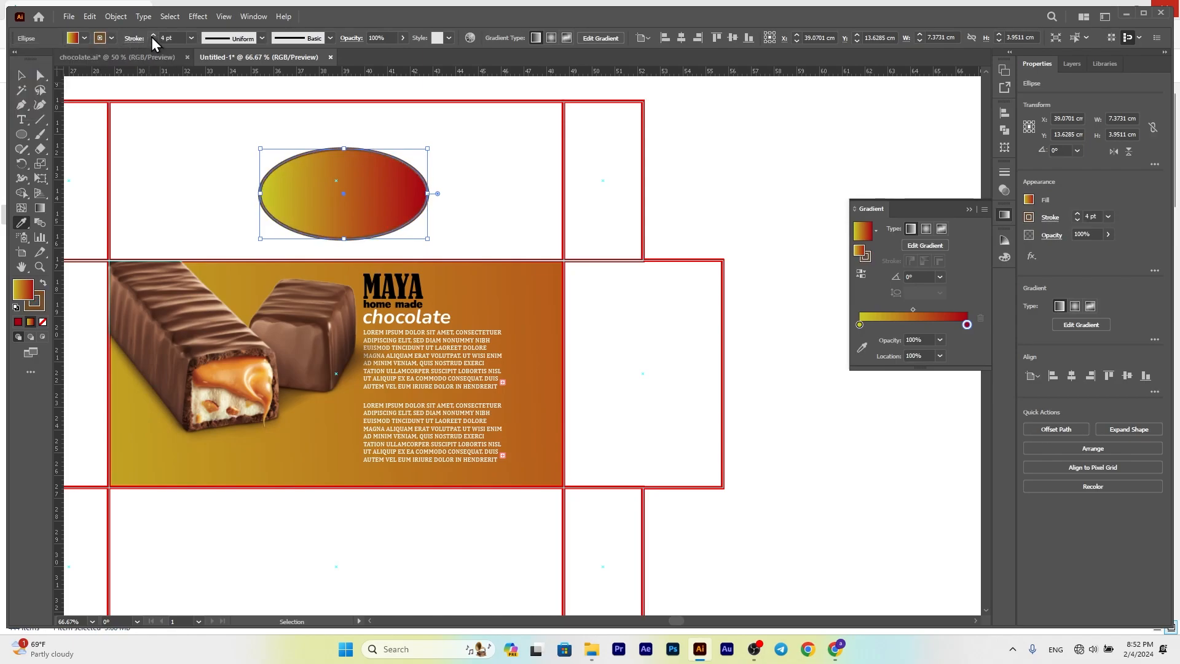
pyautogui.click(39, 207)
pyautogui.moveTo(217, 223); pyautogui.dragTo(519, 152)
# Step: Move the ellipse to the front panel's upper-right corner beside the MAYA title and scale it down to about 4.3 by 2.3 cm
pyautogui.click(20, 76)
pyautogui.moveTo(341, 193); pyautogui.dragTo(496, 289)
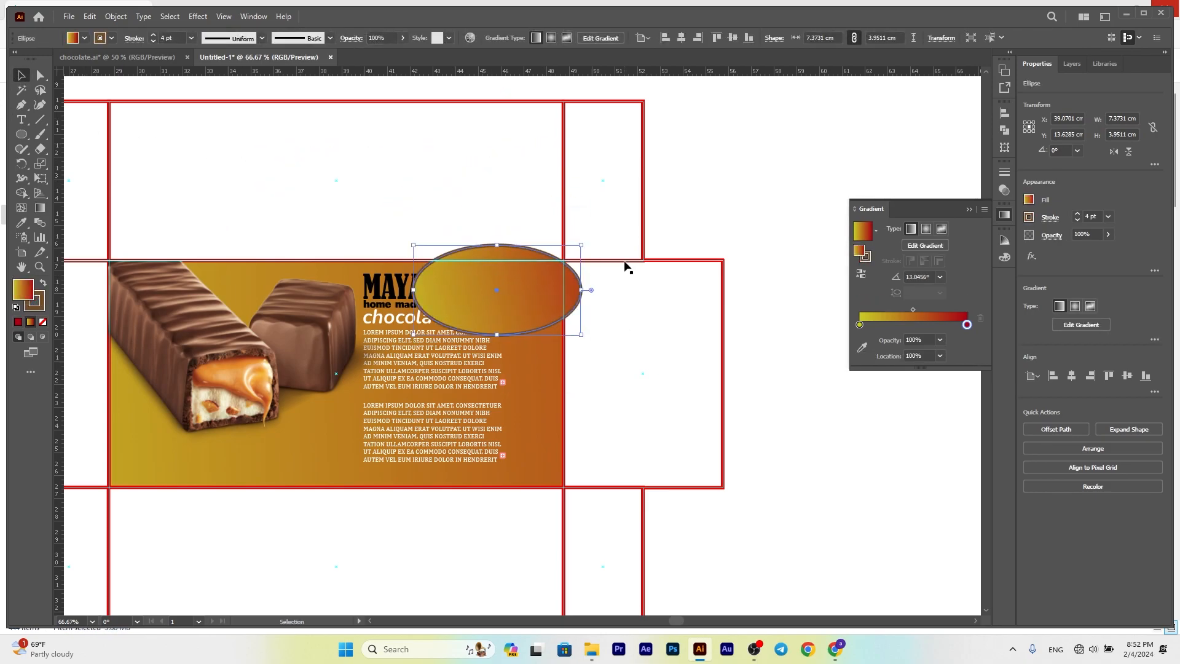
pyautogui.moveTo(581, 246); pyautogui.dragTo(524, 300)
pyautogui.click(101, 36)
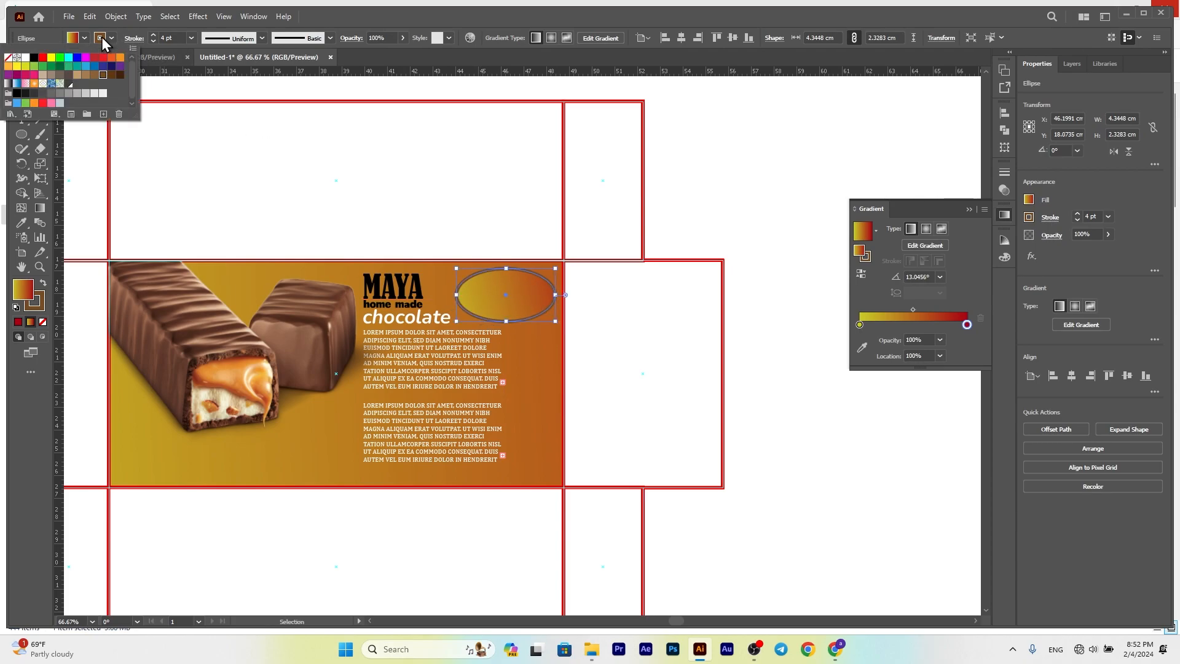
pyautogui.click(191, 93)
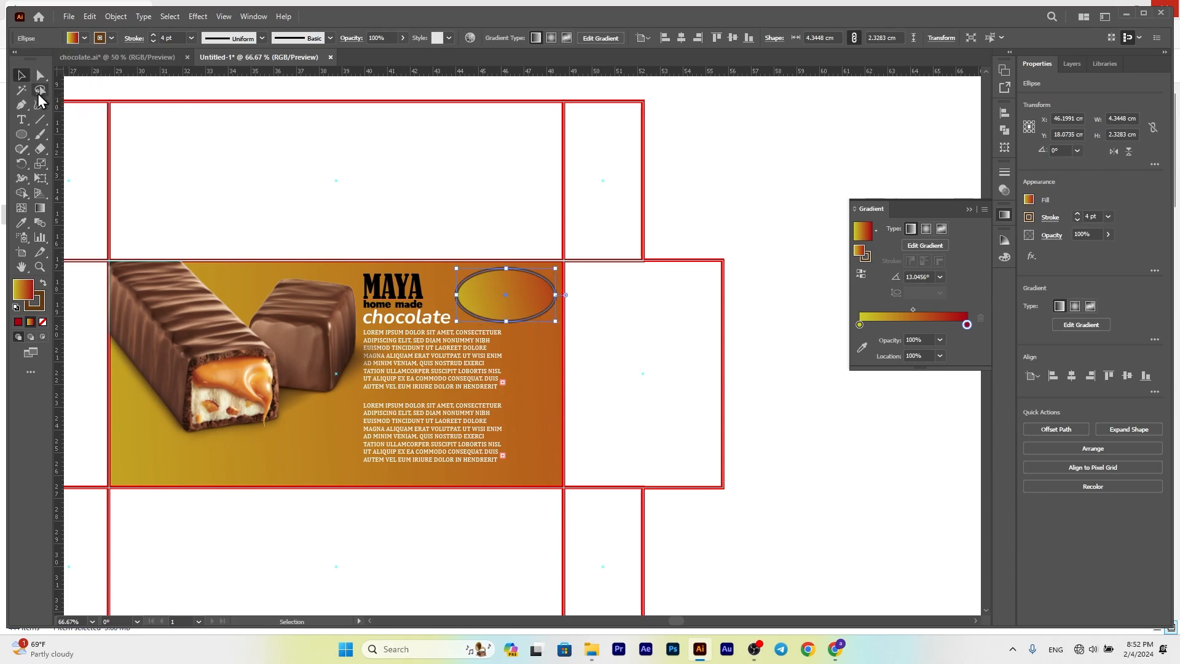
pyautogui.click(195, 94)
pyautogui.moveTo(500, 301); pyautogui.dragTo(497, 305)
pyautogui.click(387, 263)
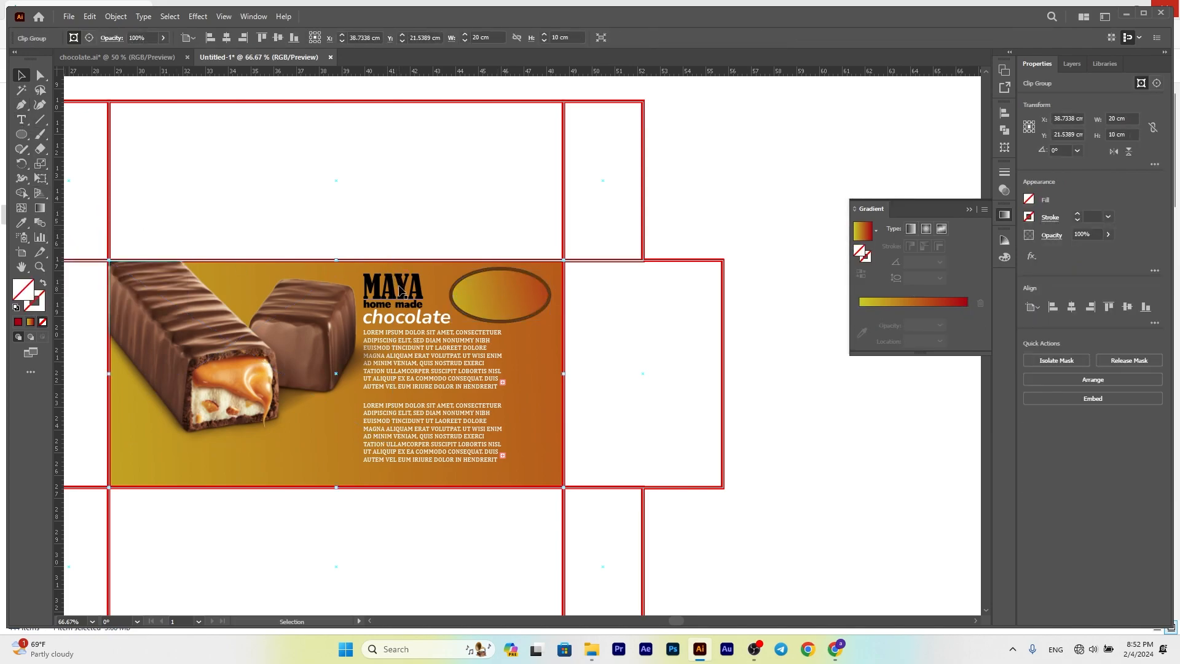
# Step: Duplicate the word MAYA onto the upper part of the ellipse and bring the copy to the front
pyautogui.click(402, 291)
pyautogui.keyDown('alt'); pyautogui.moveTo(402, 291); pyautogui.dragTo(518, 273); pyautogui.keyUp('alt')
pyautogui.rightClick(513, 290)
pyautogui.click(779, 519)
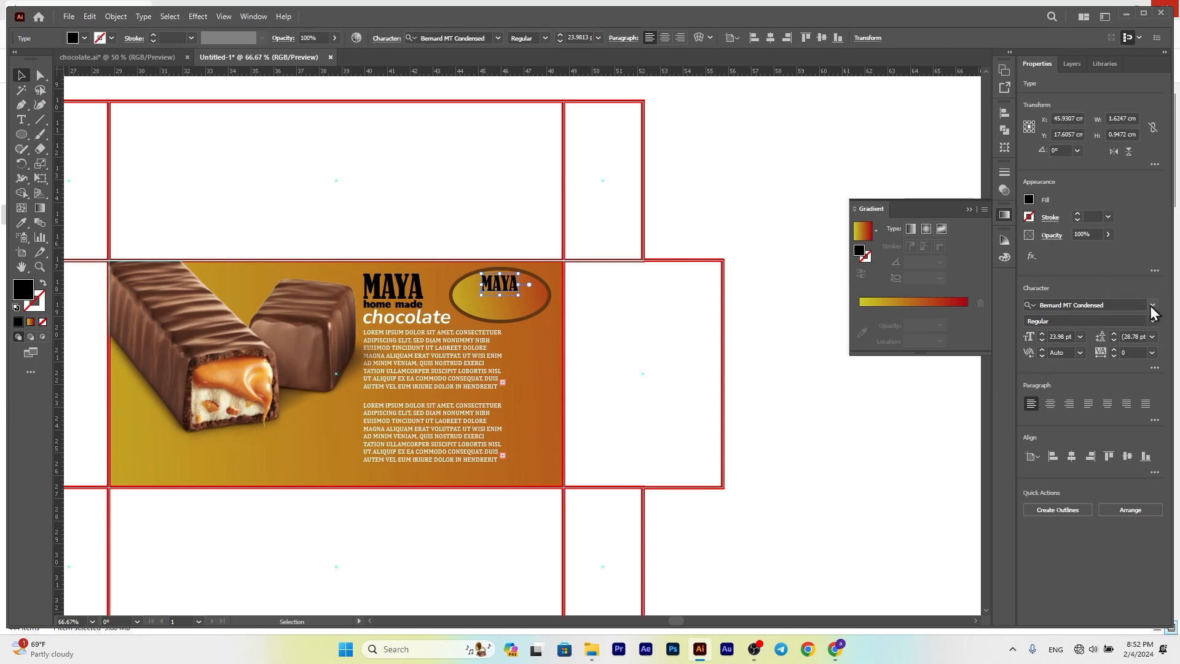
# Step: Try the Breakable and a bug's life - debugged fonts on the MAYA copy in the ellipse
pyautogui.click(1153, 305)
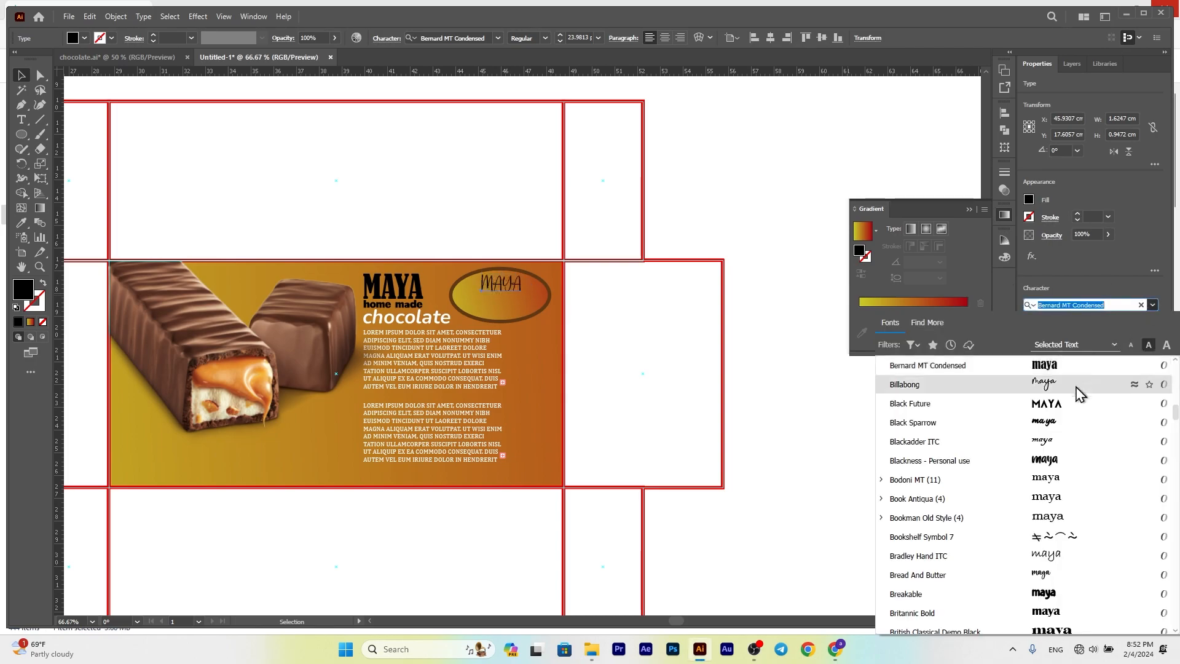
pyautogui.click(1046, 596)
pyautogui.click(1155, 304)
pyautogui.scroll(-5, 1054, 479)
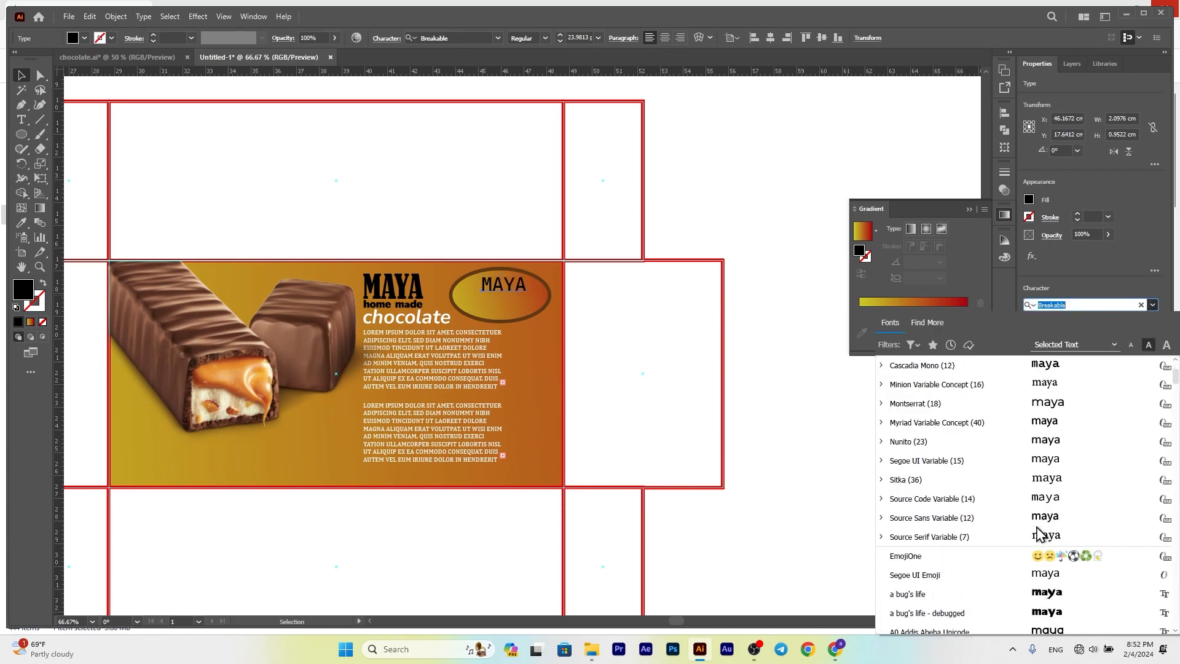
pyautogui.click(1046, 613)
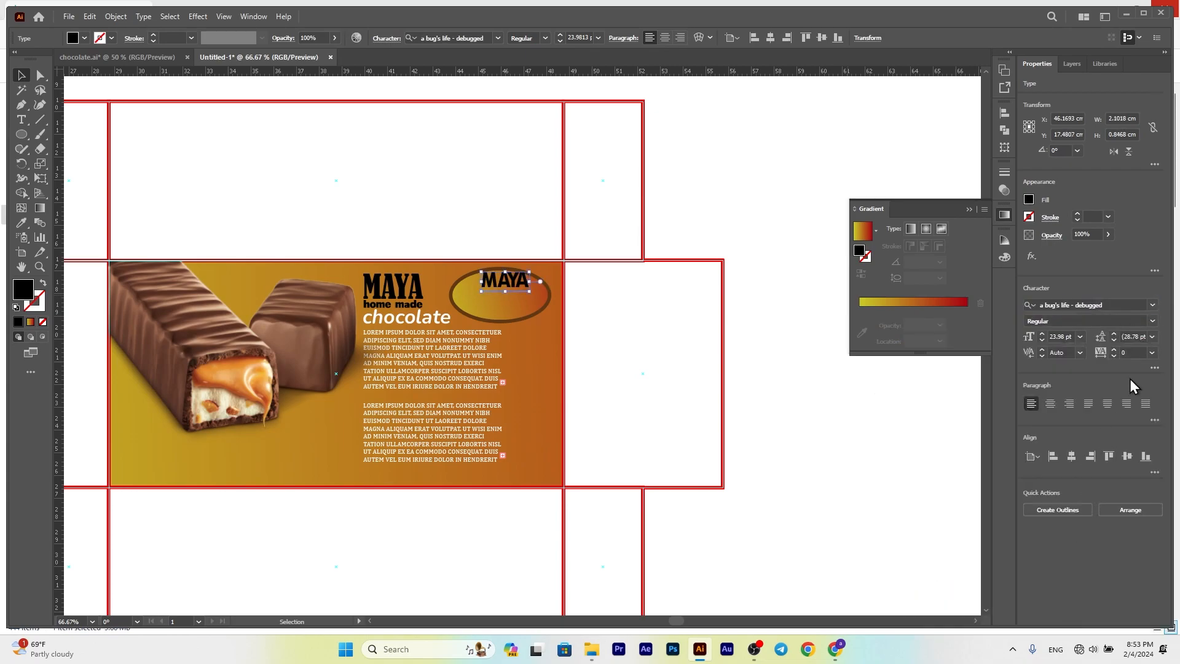
# Step: Set the MAYA copy in Argentum Sans VF Black and centre it in the upper part of the ellipse
pyautogui.click(1152, 306)
pyautogui.click(1038, 396)
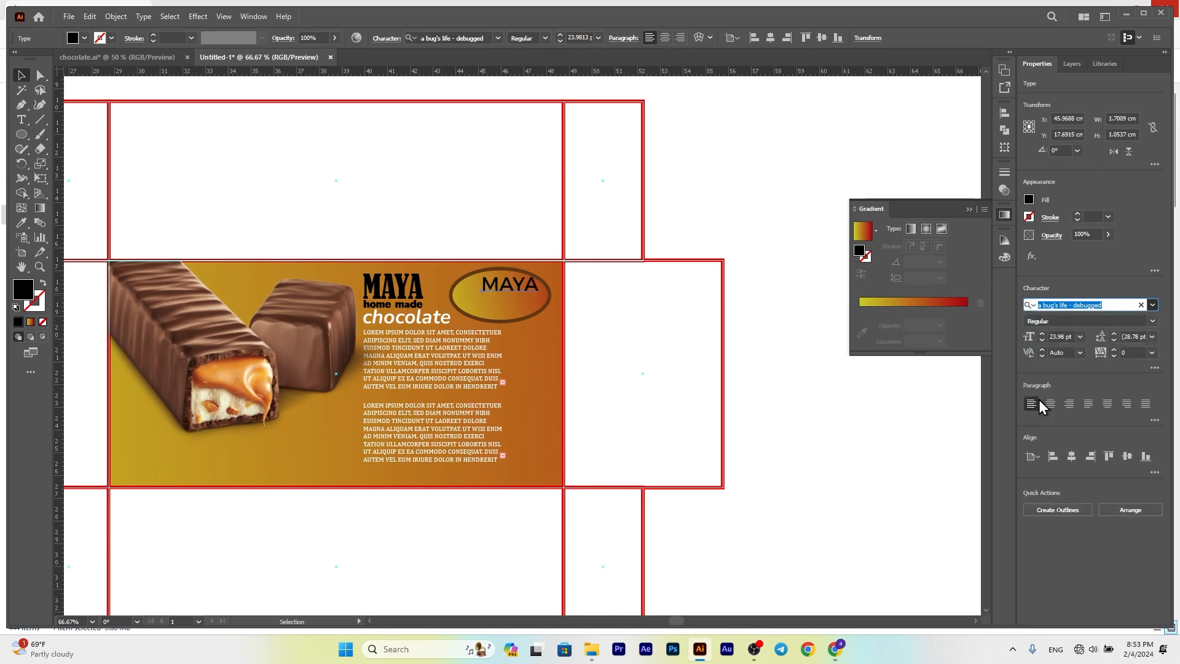
pyautogui.click(1137, 321)
pyautogui.click(1046, 441)
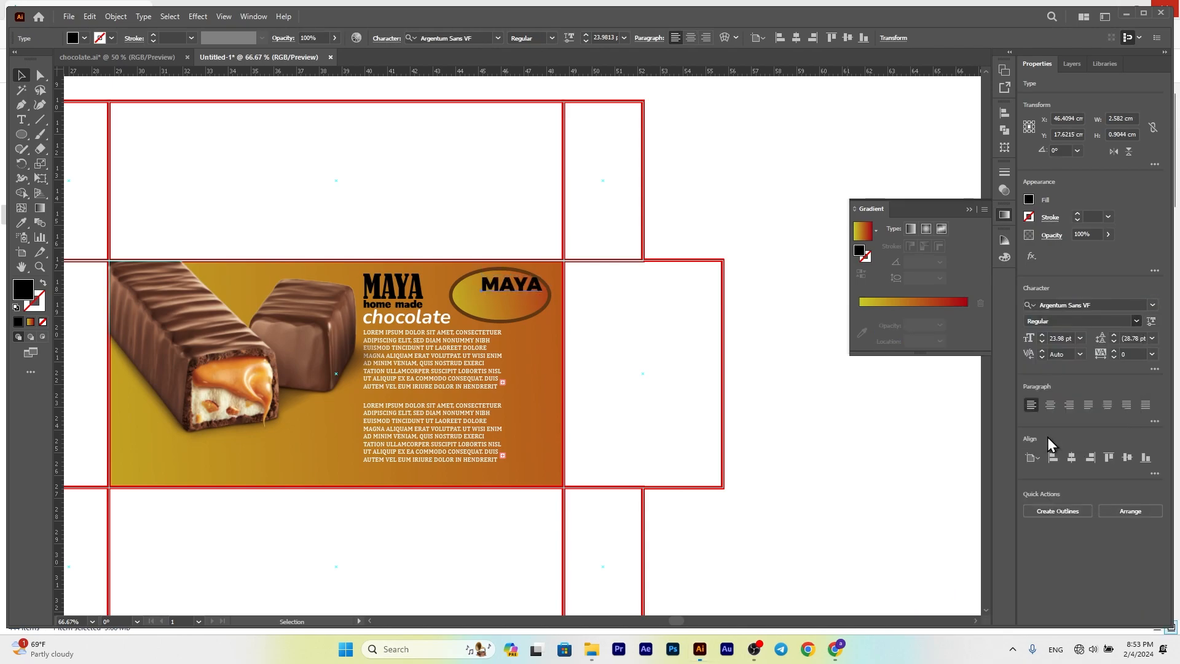
pyautogui.moveTo(523, 287); pyautogui.dragTo(518, 289)
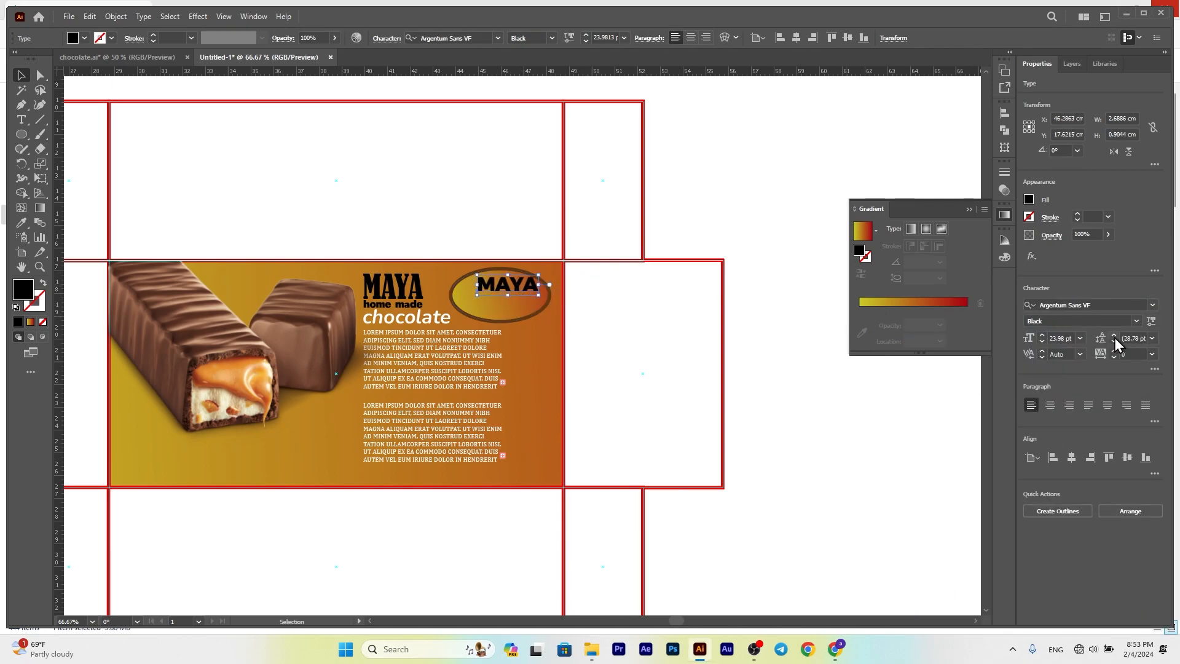
# Step: Turn off All Caps for the MAYA copy so it reads maya, and reposition it within the ellipse
pyautogui.click(1152, 368)
pyautogui.click(1037, 455)
pyautogui.moveTo(507, 289); pyautogui.dragTo(512, 289)
# Step: Duplicate the white chocolate word below maya in the ellipse, bring it to the front and scale it down to about 3 cm wide
pyautogui.click(405, 320)
pyautogui.moveTo(405, 321); pyautogui.dragTo(493, 307)
pyautogui.rightClick(493, 308)
pyautogui.moveTo(539, 521)
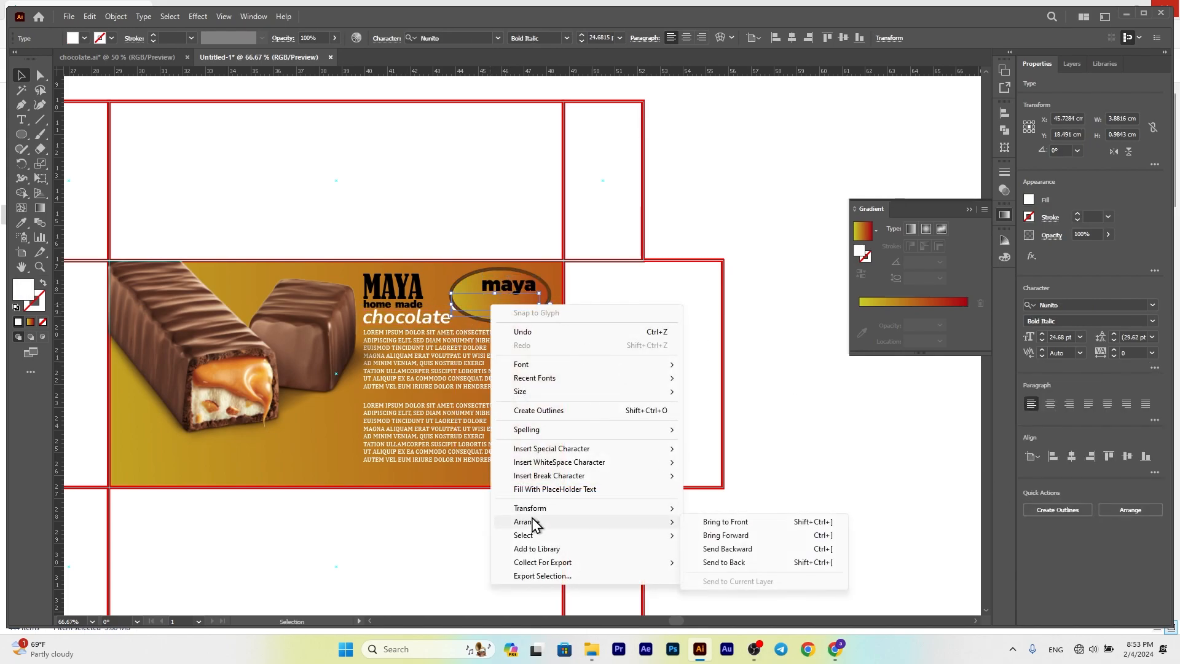
pyautogui.click(731, 523)
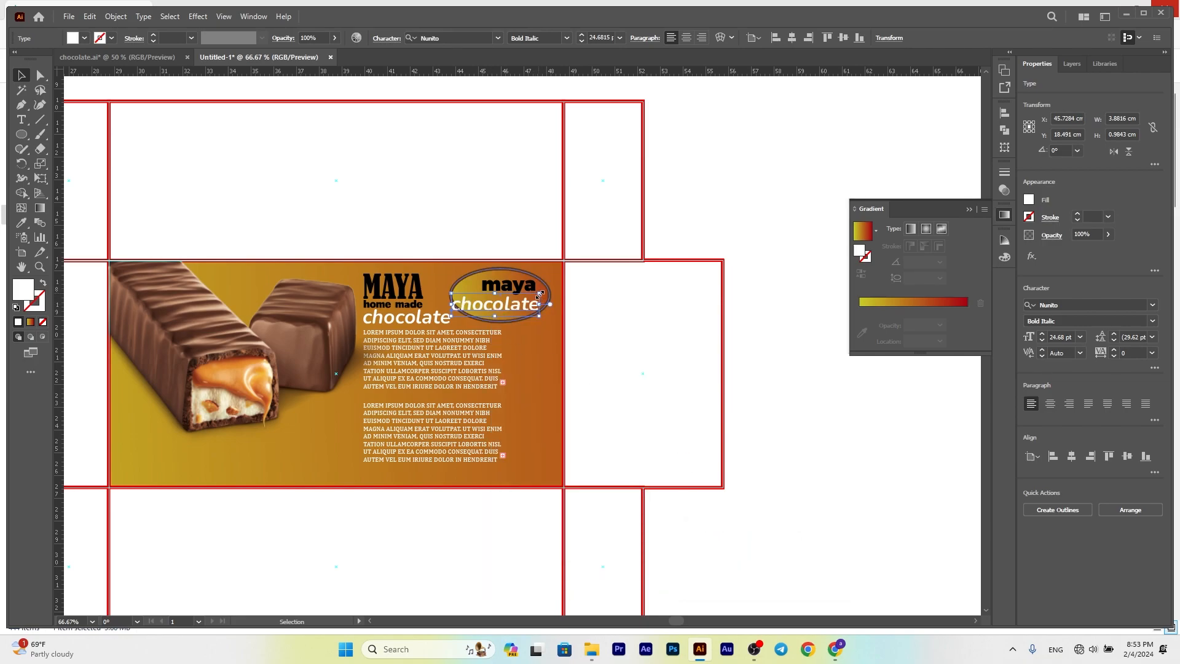
pyautogui.moveTo(534, 286); pyautogui.dragTo(510, 302)
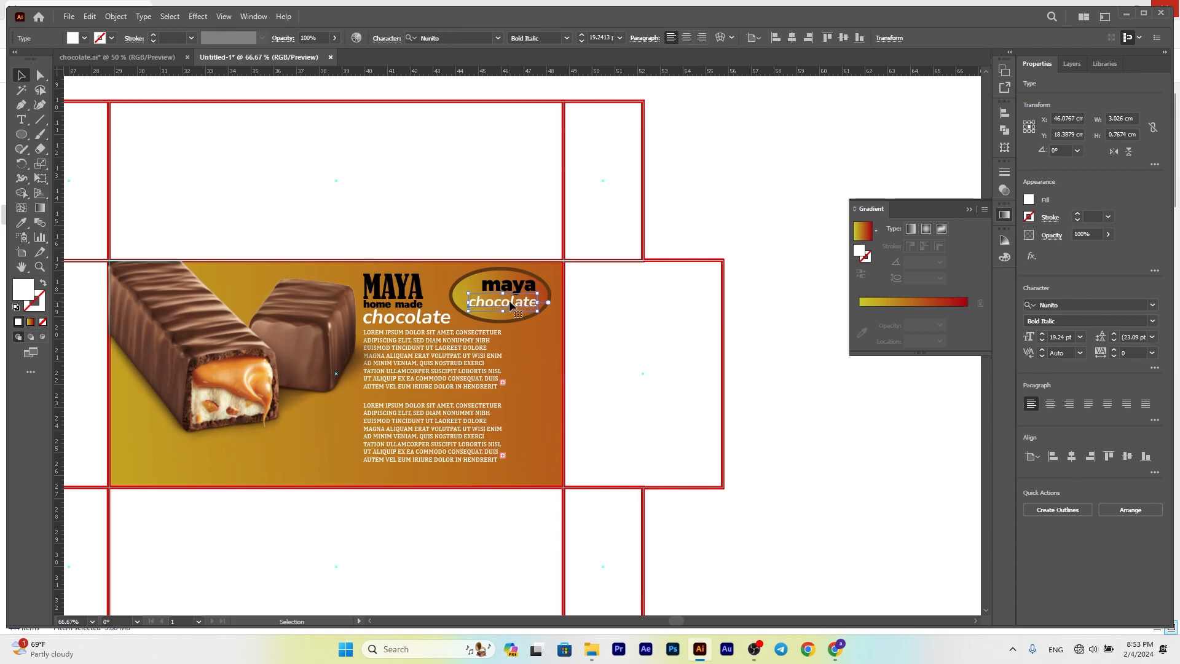
# Step: Nudge maya to the left over the chocolate word in the ellipse and set that word's font size to 20 pt
pyautogui.click(515, 289)
pyautogui.hotkey('shift', 'Left')
pyautogui.hotkey('shift', 'Left')
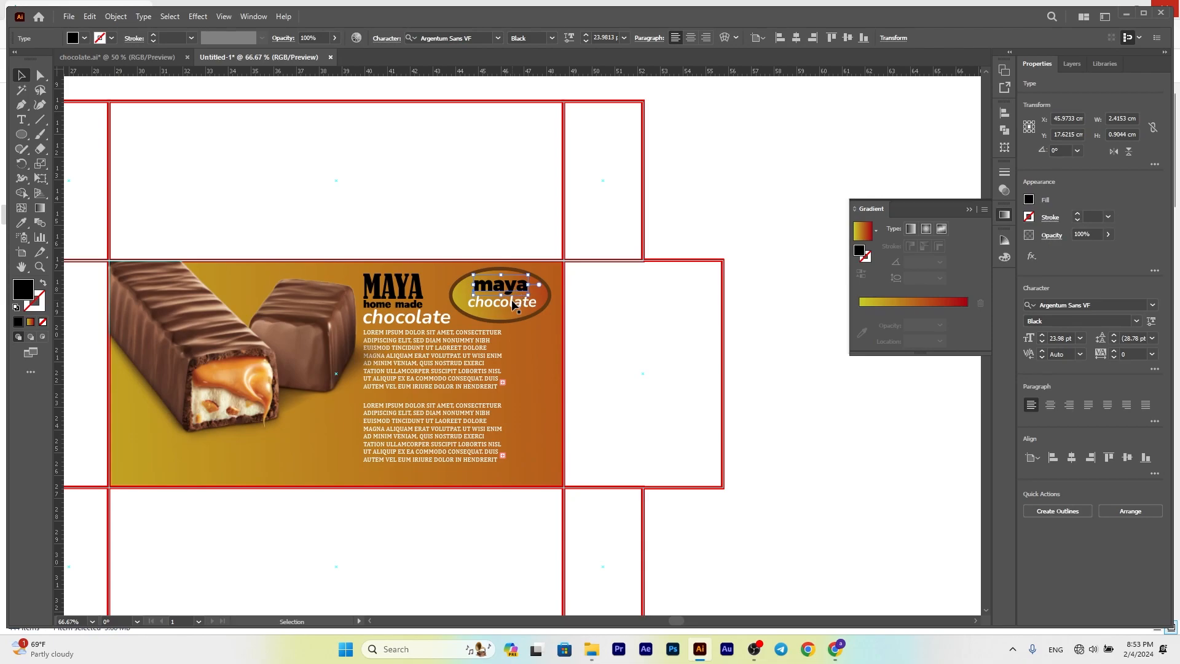
pyautogui.click(511, 308)
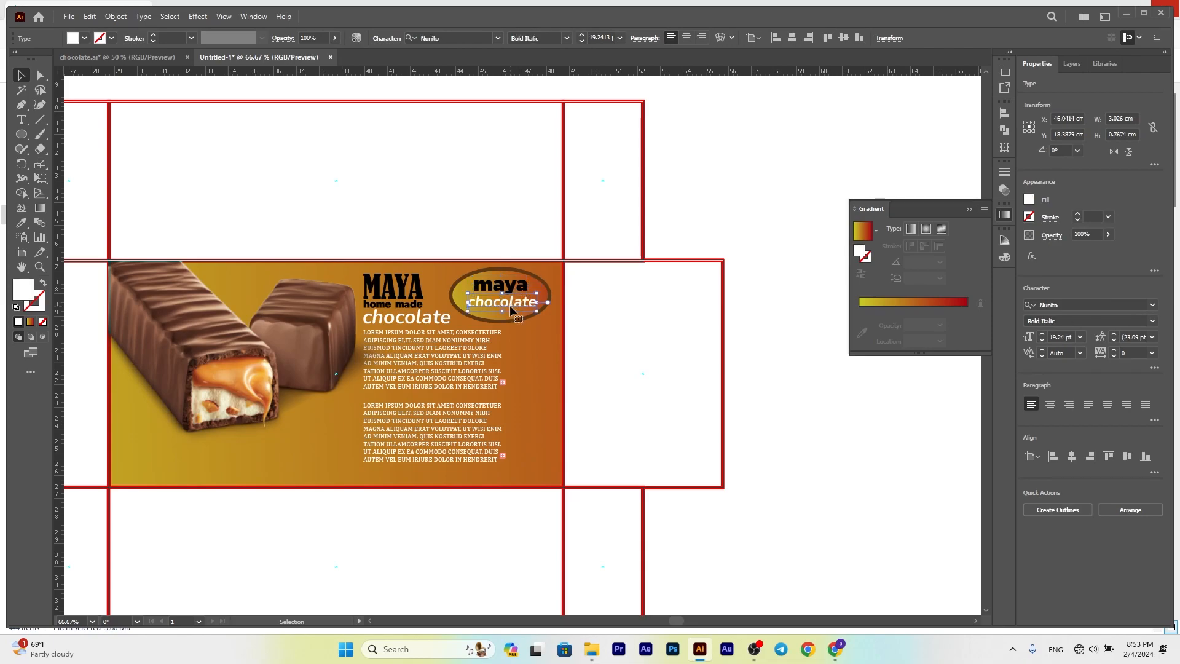
pyautogui.click(1039, 335)
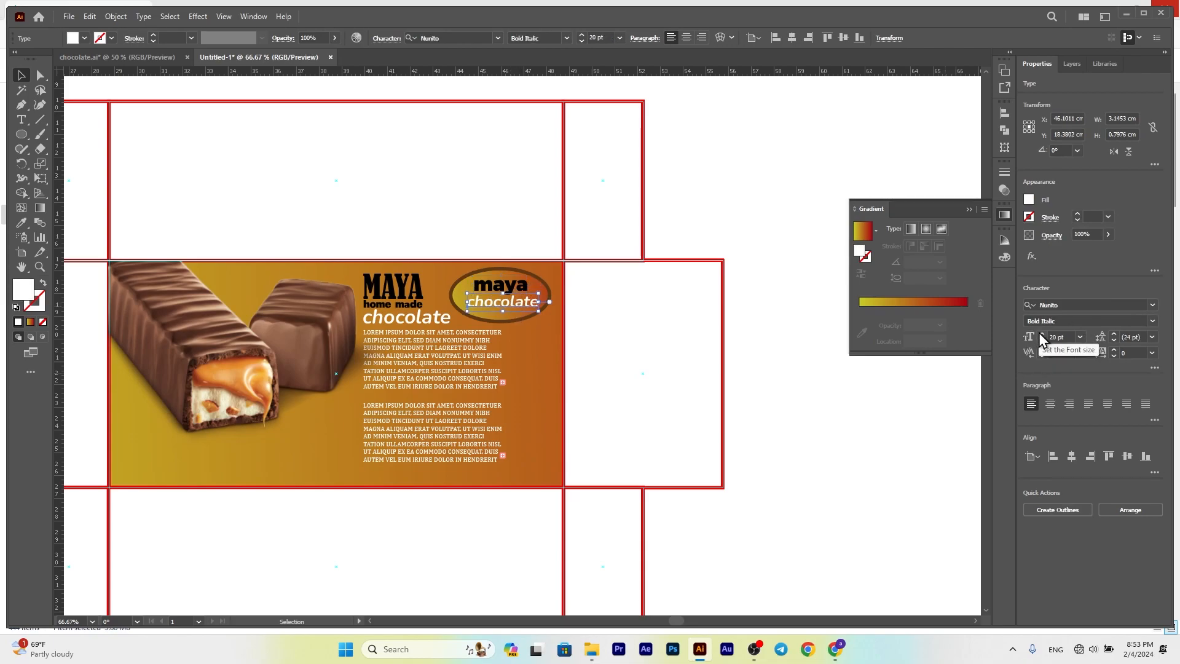
# Step: Apply a horizontal Arc warp with -38% bend to the chocolate word in the ellipse and move it slightly up
pyautogui.click(197, 17)
pyautogui.moveTo(295, 179)
pyautogui.click(363, 178)
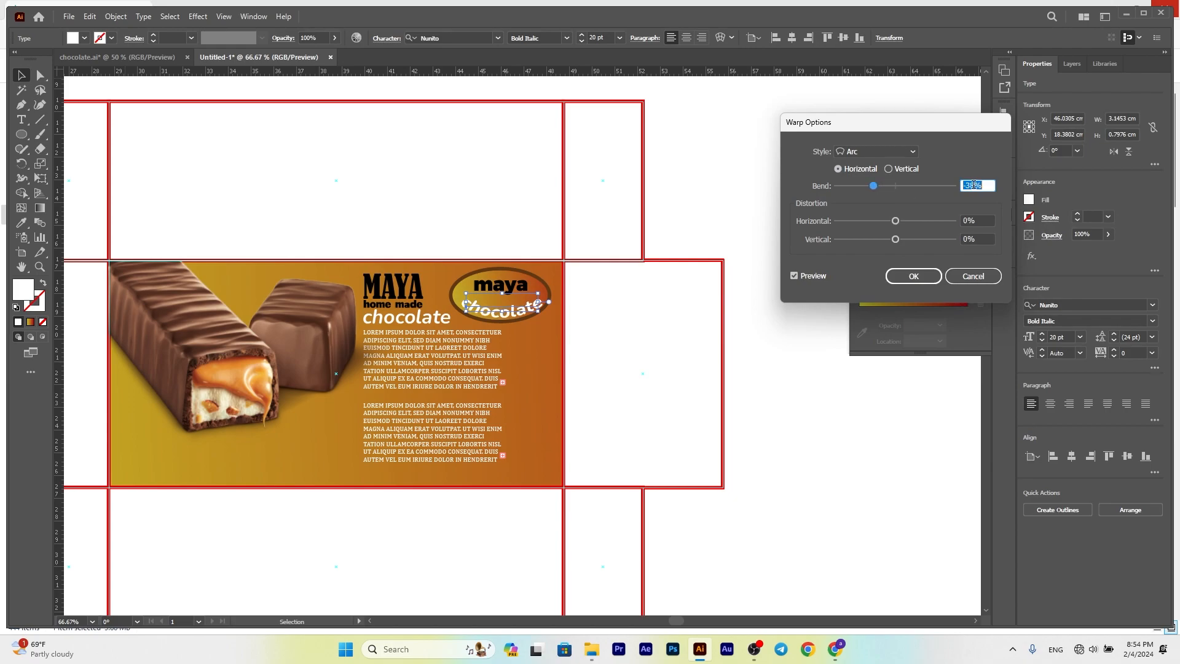
pyautogui.press('Return')
pyautogui.moveTo(536, 317); pyautogui.dragTo(539, 310)
pyautogui.press('Down')
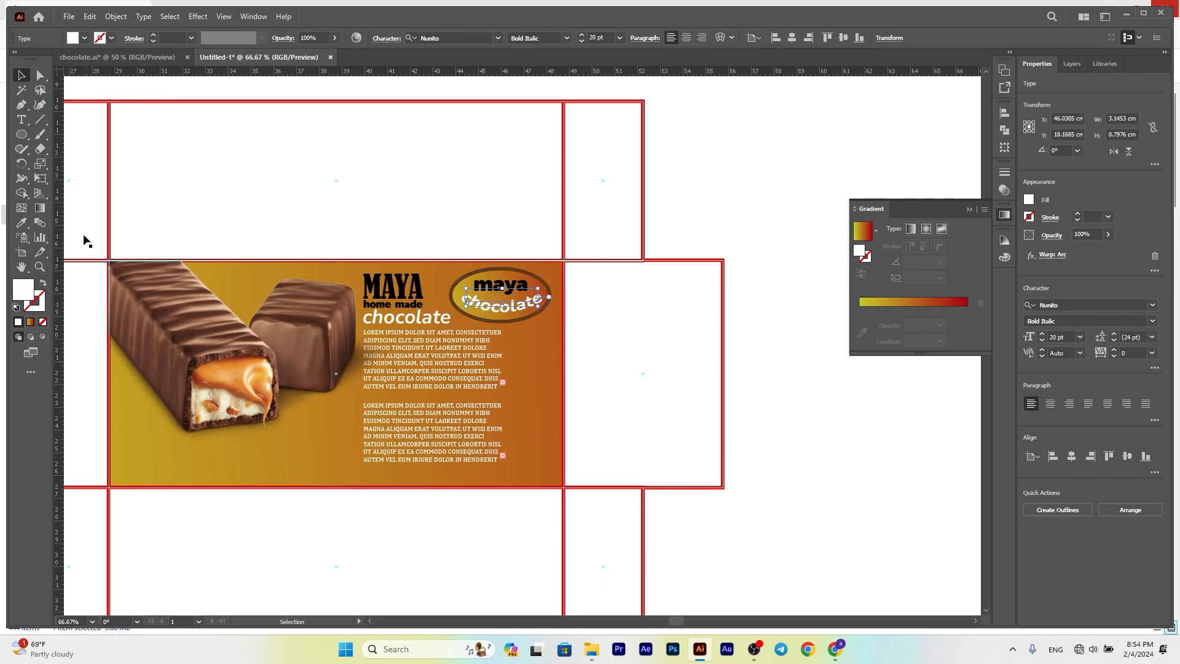
# Step: Expand the appearance of the warped chocolate word and fill it with the front panel's gradient
pyautogui.press('g')
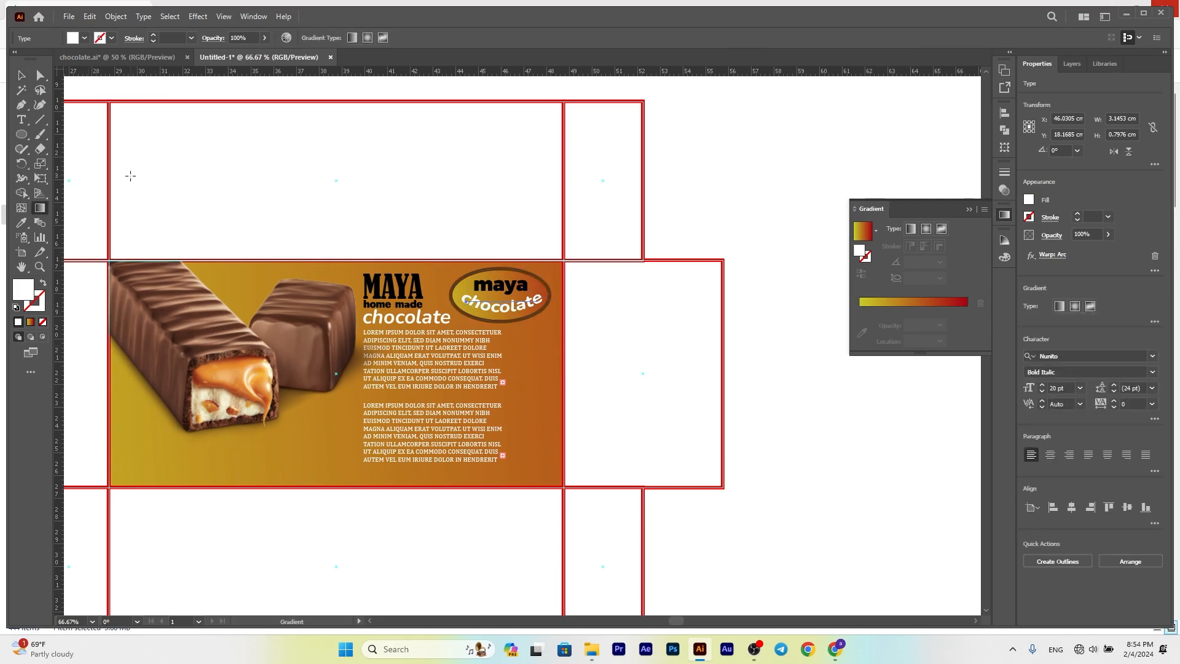
pyautogui.click(21, 75)
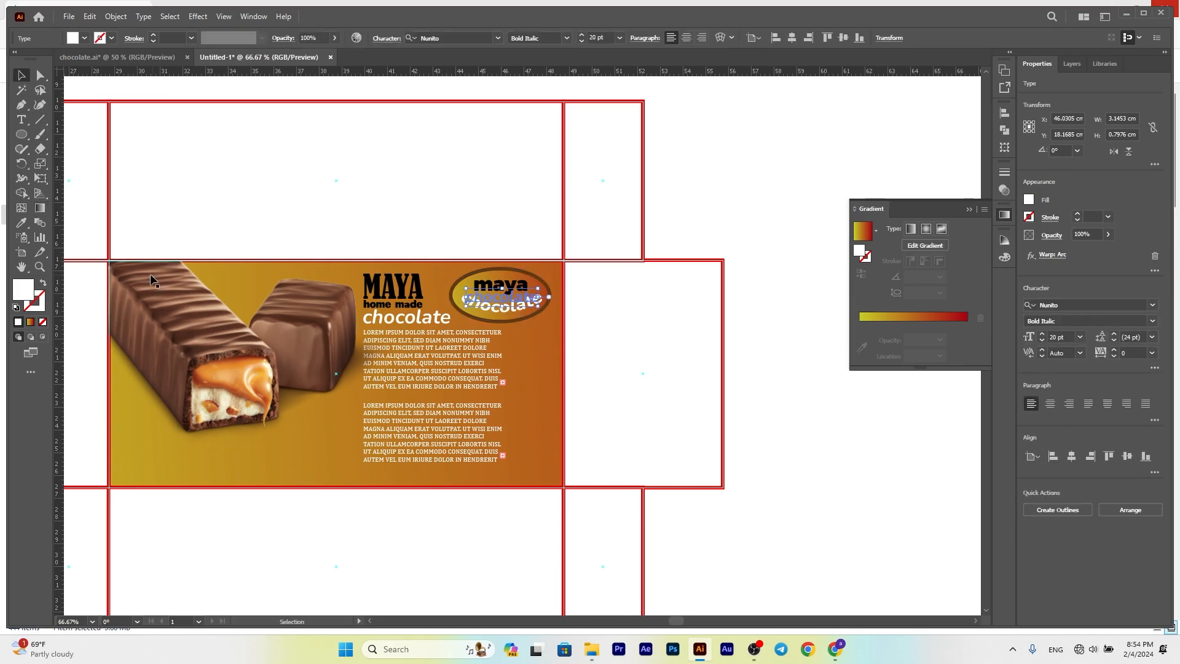
pyautogui.click(91, 18)
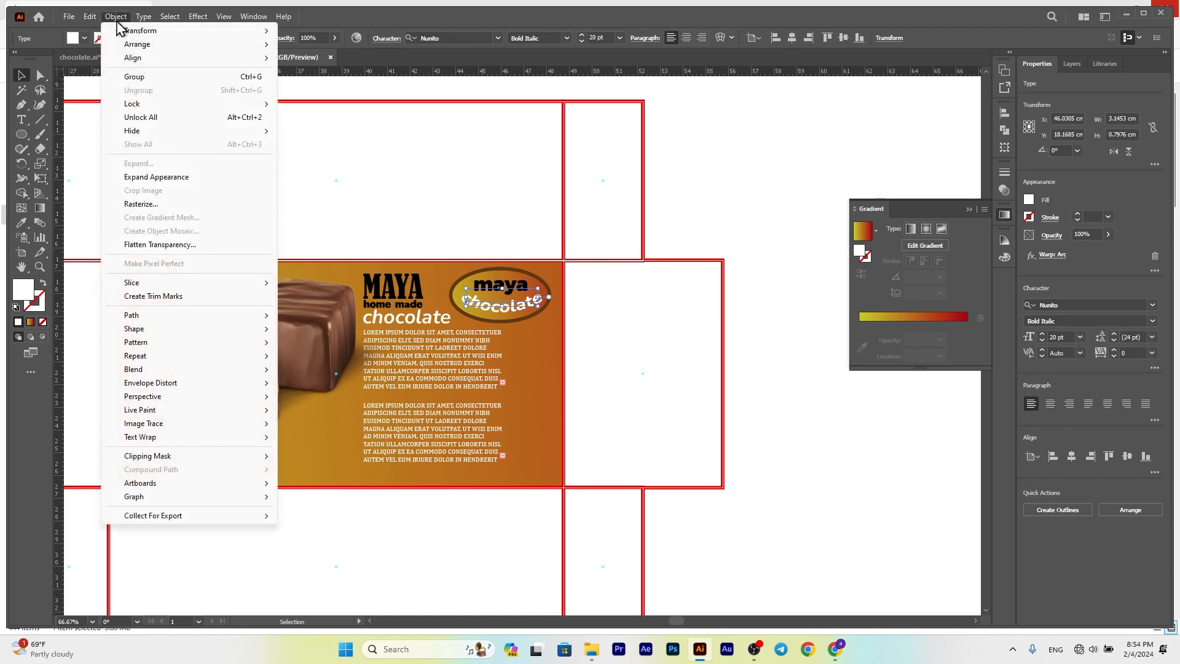
pyautogui.click(151, 178)
pyautogui.click(21, 222)
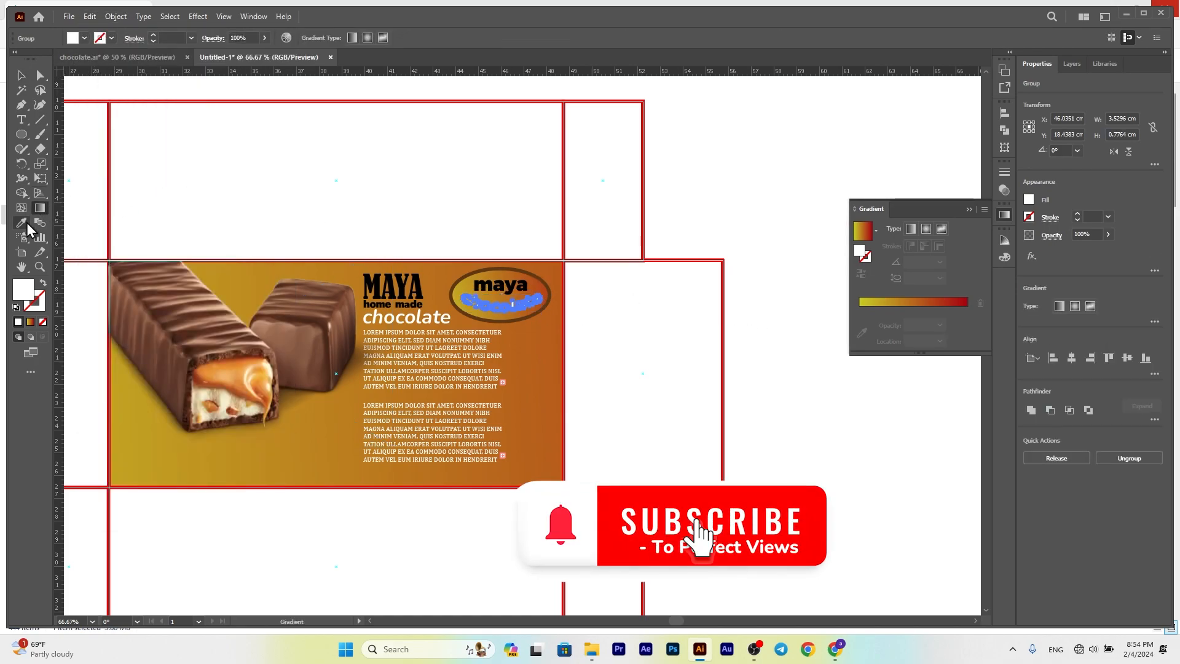
pyautogui.click(533, 350)
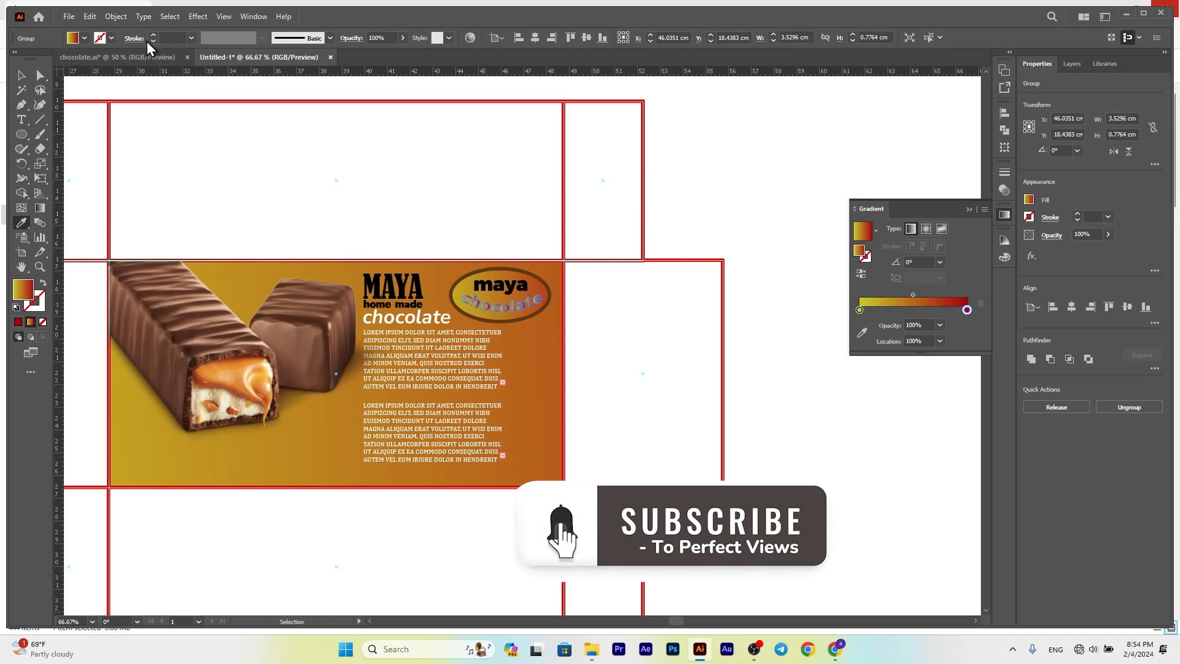
# Step: Add a white stroke to the gradient-filled chocolate lettering in the ellipse and adjust its weight
pyautogui.click(84, 38)
pyautogui.click(153, 34)
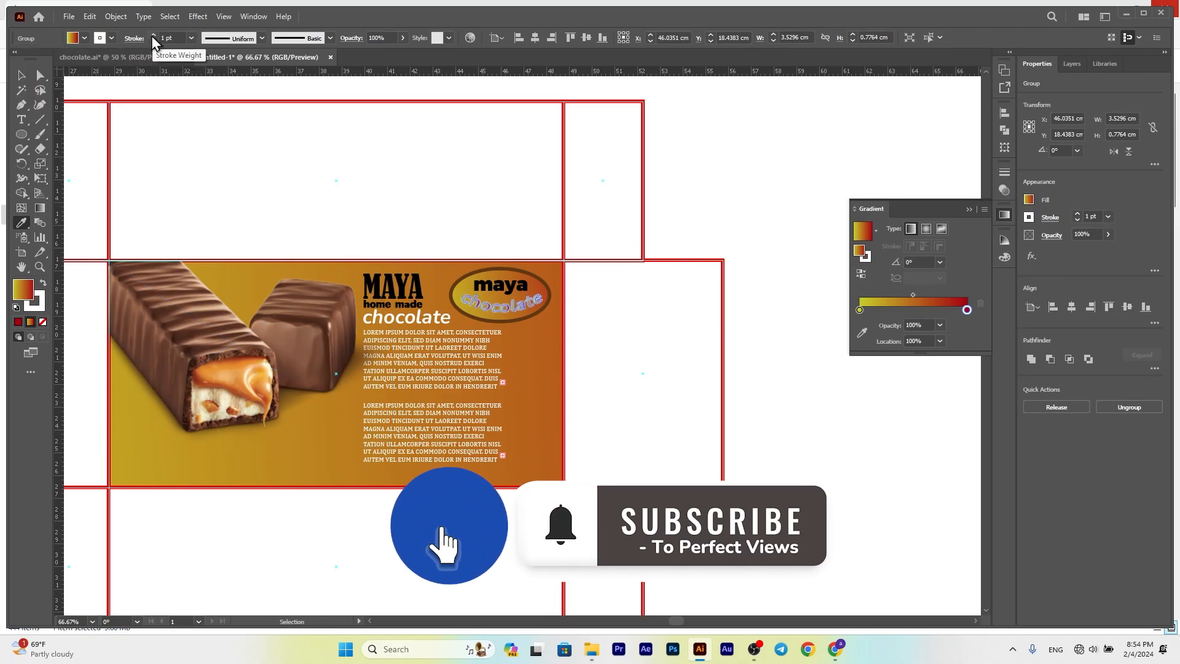
pyautogui.click(24, 80)
pyautogui.click(418, 211)
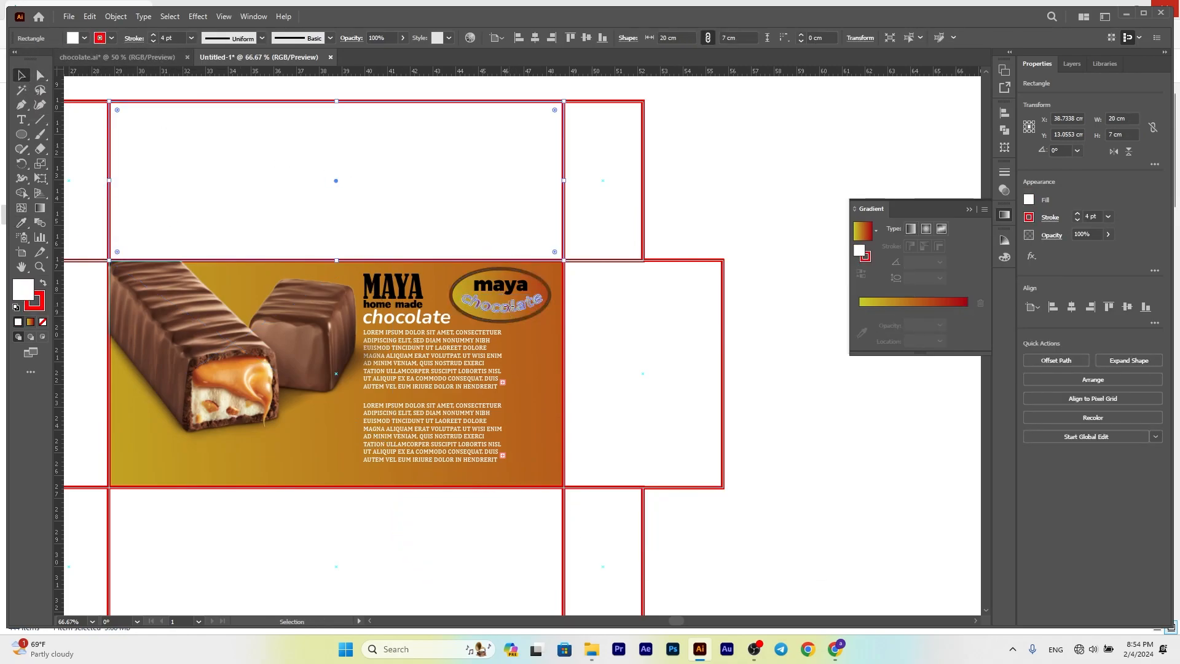
pyautogui.click(508, 304)
pyautogui.click(153, 42)
pyautogui.click(258, 157)
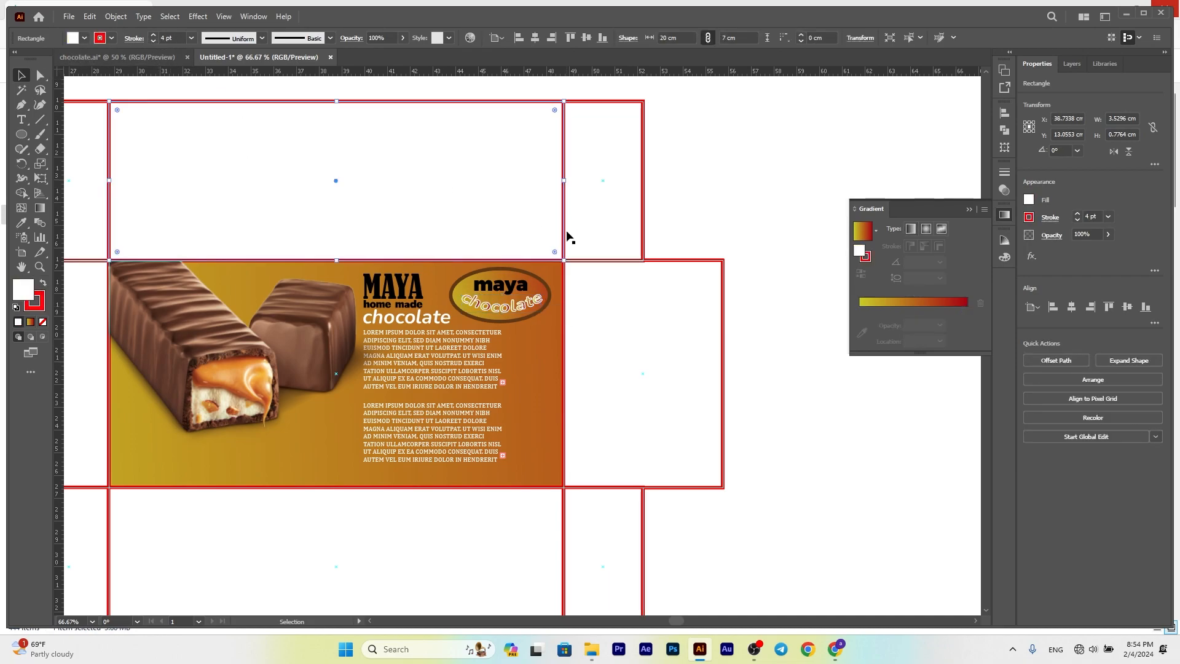
pyautogui.click(507, 292)
pyautogui.click(389, 292)
pyautogui.click(398, 301)
# Step: Fill the 7 by 10 cm side panel to the right of the front panel with the front panel's gradient
pyautogui.click(688, 362)
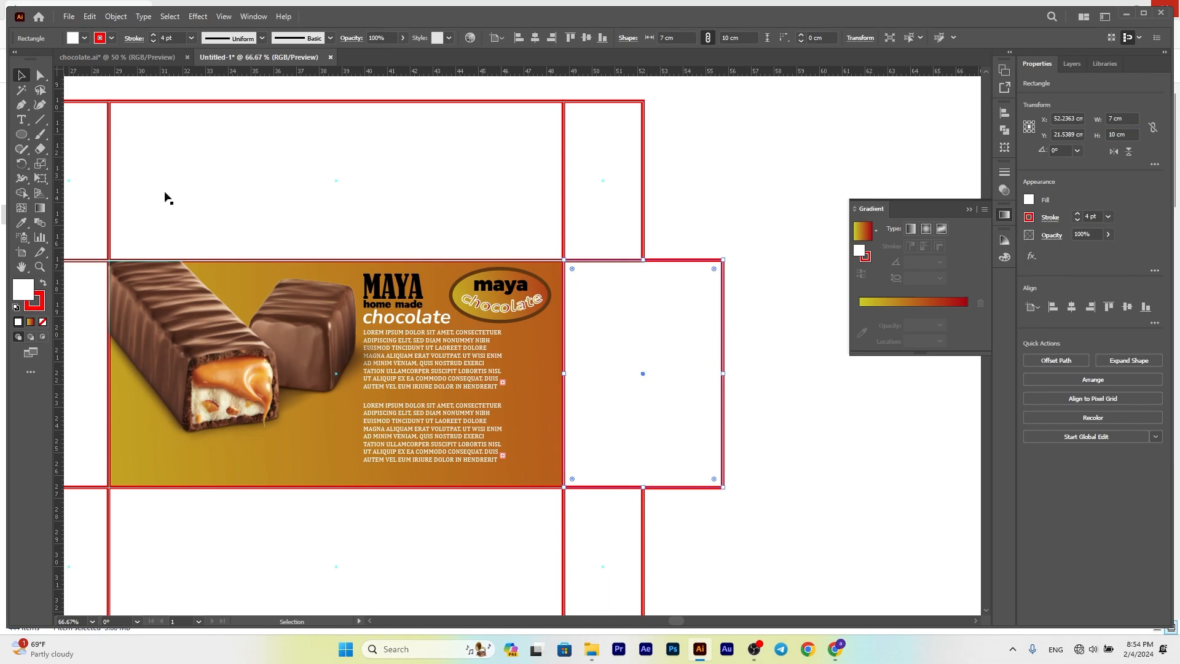
pyautogui.click(40, 208)
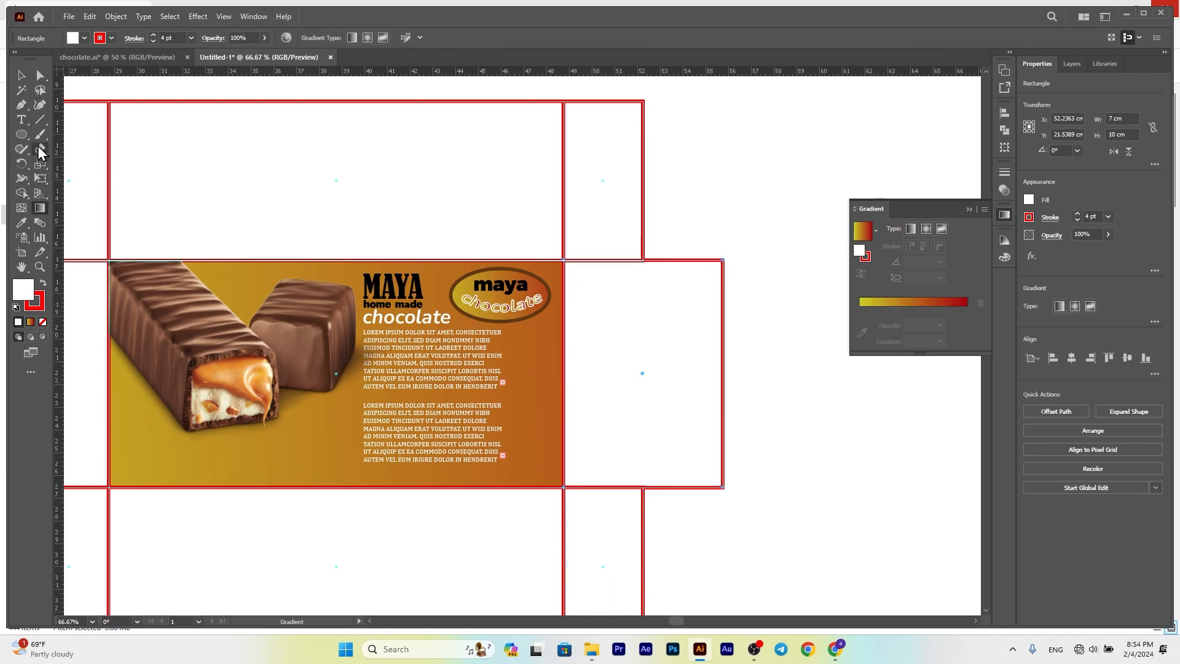
pyautogui.click(22, 222)
pyautogui.click(542, 352)
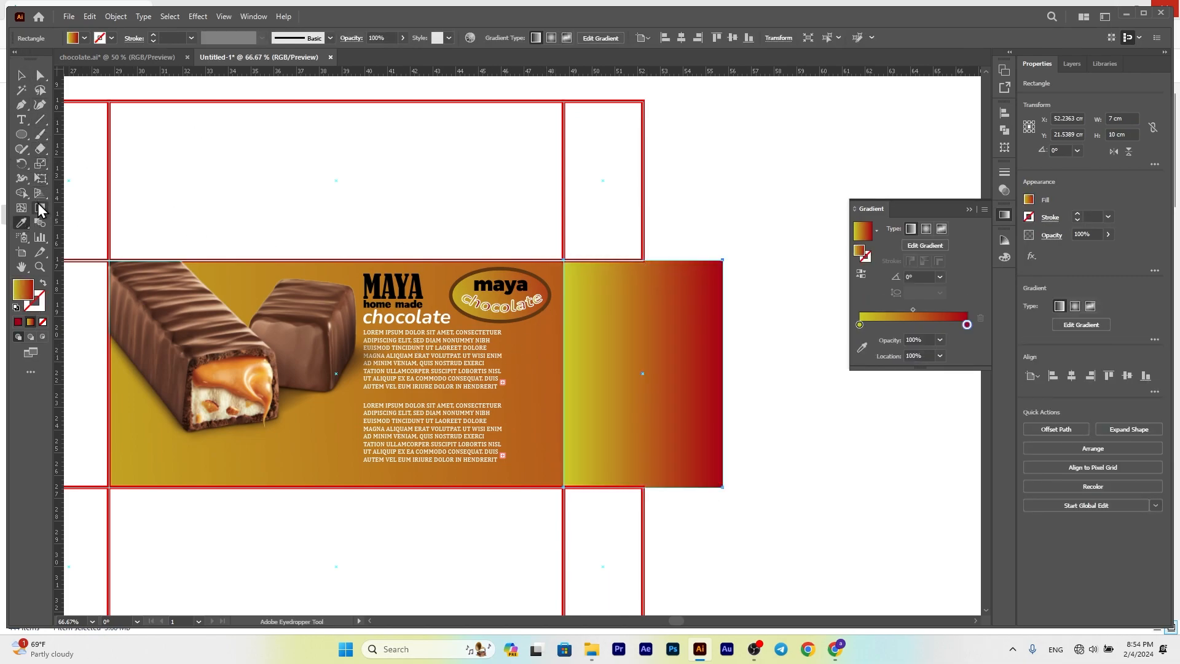
# Step: Stretch the gradient on the side panel right of the front horizontally well beyond the panel so it blends with the front
pyautogui.click(40, 209)
pyautogui.moveTo(164, 439); pyautogui.dragTo(907, 431)
pyautogui.scroll(-1, 459, 394)
pyautogui.scroll(-1, 459, 394)
pyautogui.moveTo(216, 404); pyautogui.dragTo(907, 419)
pyautogui.click(22, 76)
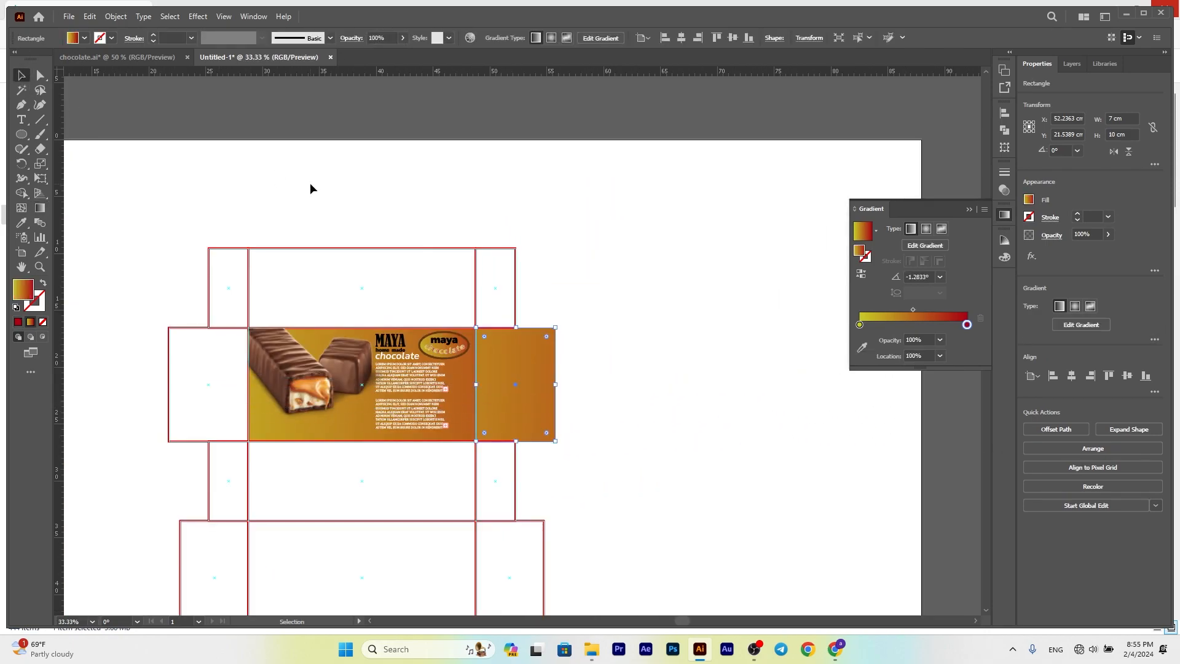
pyautogui.click(310, 183)
# Step: Duplicate the MAYA title, chocolate lettering, upper paragraph and oval logo from the front panel onto the right side panel
pyautogui.click(398, 350)
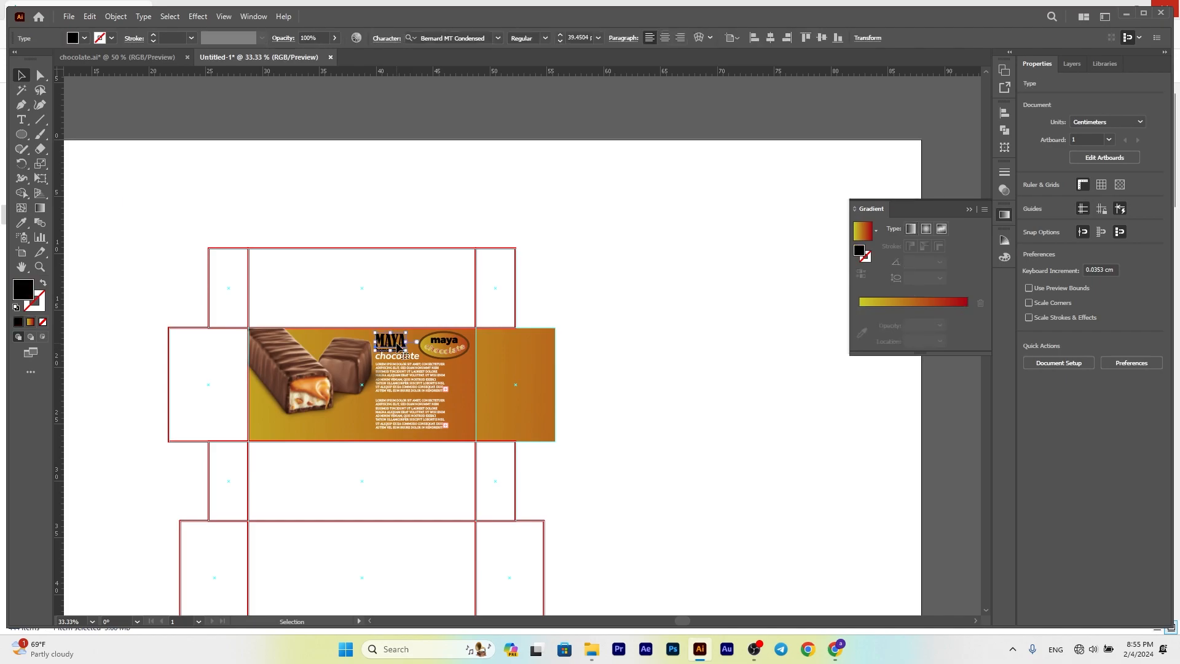
pyautogui.scroll(-1, 396, 344)
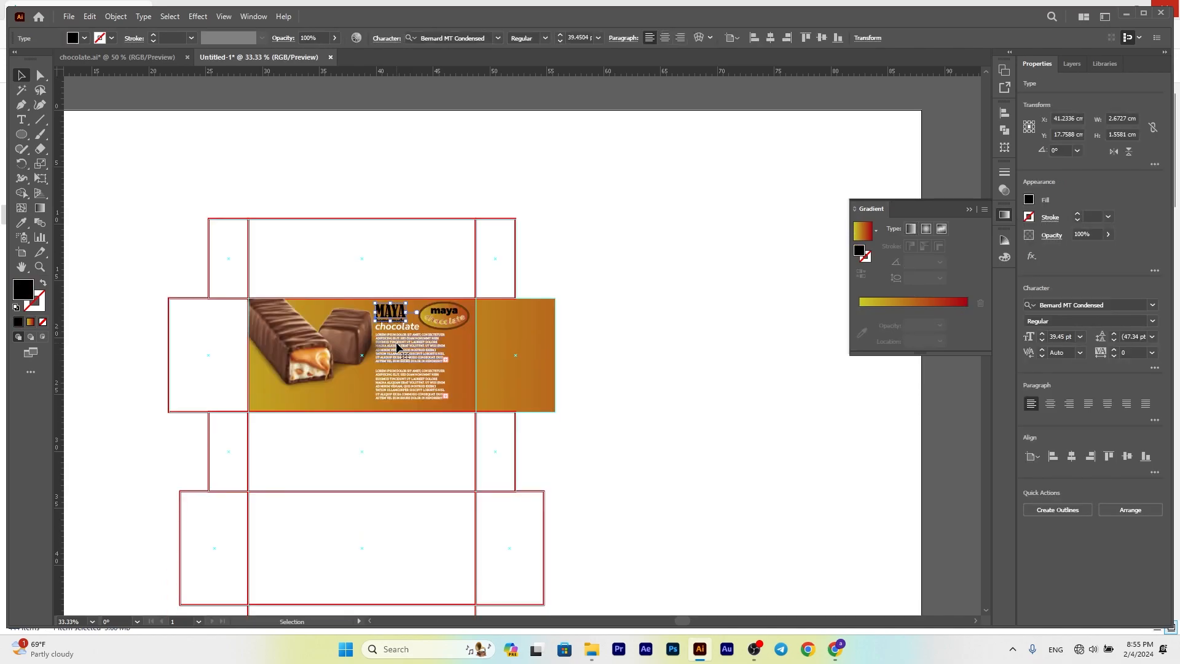
pyautogui.scroll(4, 400, 345)
pyautogui.keyDown('shift'); pyautogui.click(403, 346); pyautogui.keyUp('shift')
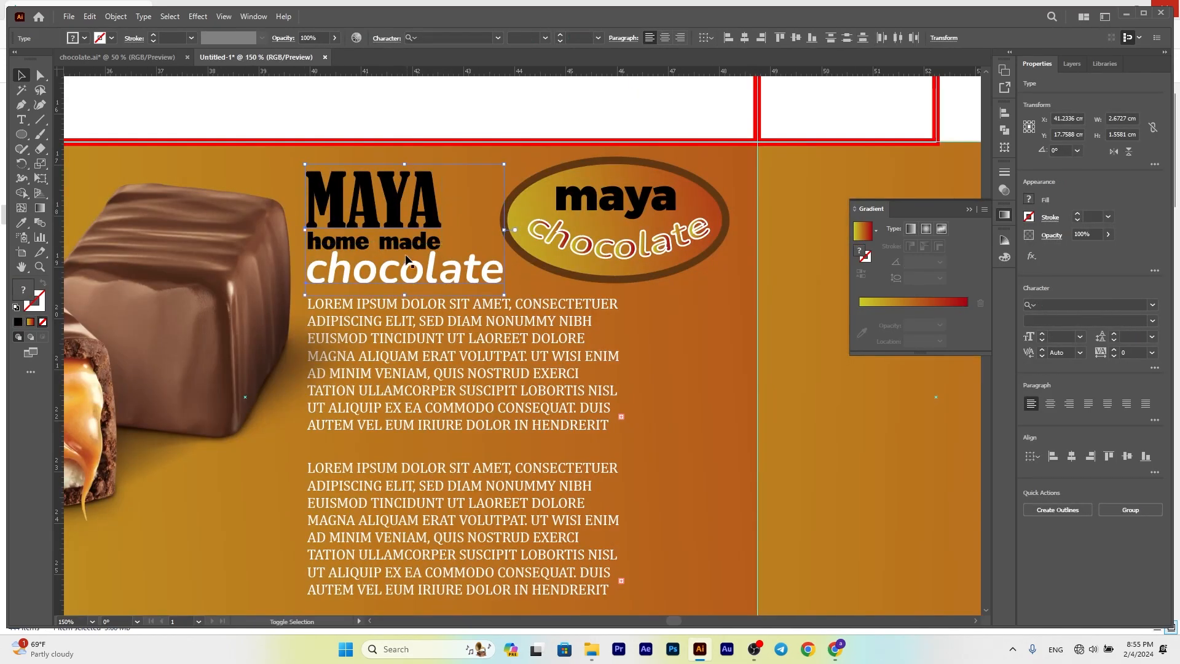
pyautogui.keyDown('shift'); pyautogui.click(605, 249); pyautogui.keyUp('shift')
pyautogui.scroll(-2, 573, 239)
pyautogui.moveTo(541, 271); pyautogui.dragTo(733, 289)
pyautogui.hotkey('ctrl', 'z')
pyautogui.moveTo(604, 228); pyautogui.dragTo(823, 241)
# Step: Rotate the duplicated text and logo 90° clockwise and position them within the right side panel
pyautogui.moveTo(760, 359); pyautogui.dragTo(639, 294)
pyautogui.moveTo(757, 240); pyautogui.dragTo(728, 248)
pyautogui.scroll(3, 667, 314)
pyautogui.moveTo(649, 259); pyautogui.dragTo(649, 263)
pyautogui.scroll(-3, 705, 295)
pyautogui.moveTo(723, 285); pyautogui.dragTo(729, 295)
pyautogui.click(658, 294)
pyautogui.scroll(-1, 609, 291)
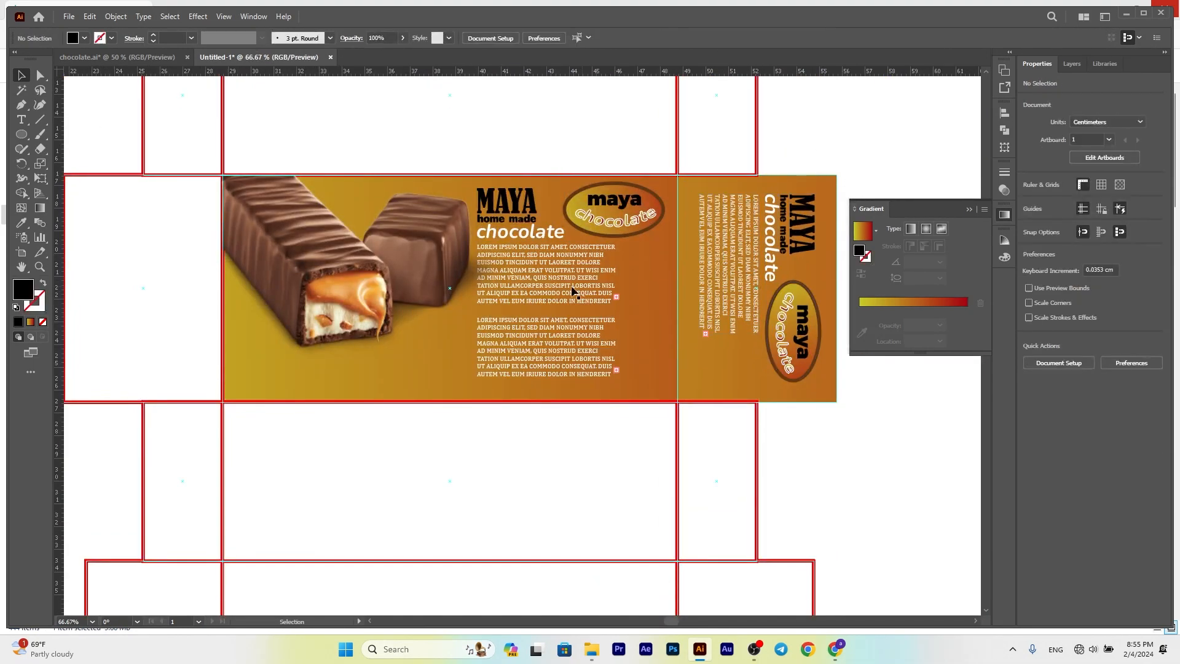
# Step: Fill the 7 by 10 cm left side panel with the front panel's gradient and stretch the gradient horizontally beyond the panel
pyautogui.scroll(-2, 674, 311)
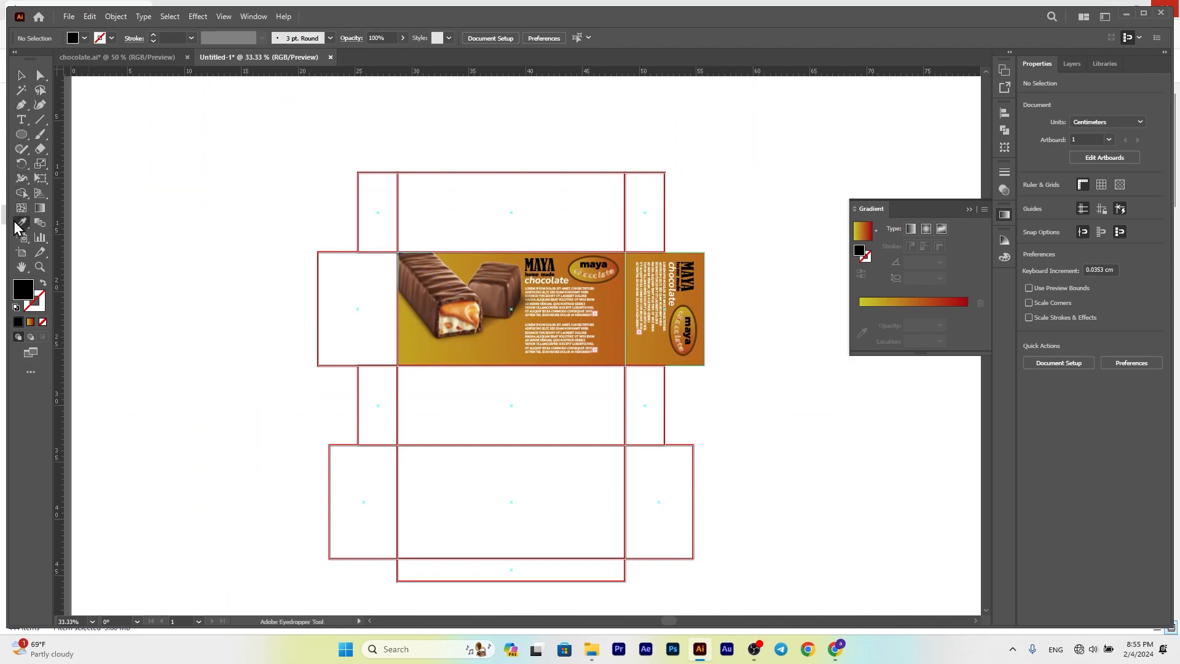
pyautogui.click(356, 302)
pyautogui.press('i')
pyautogui.click(635, 356)
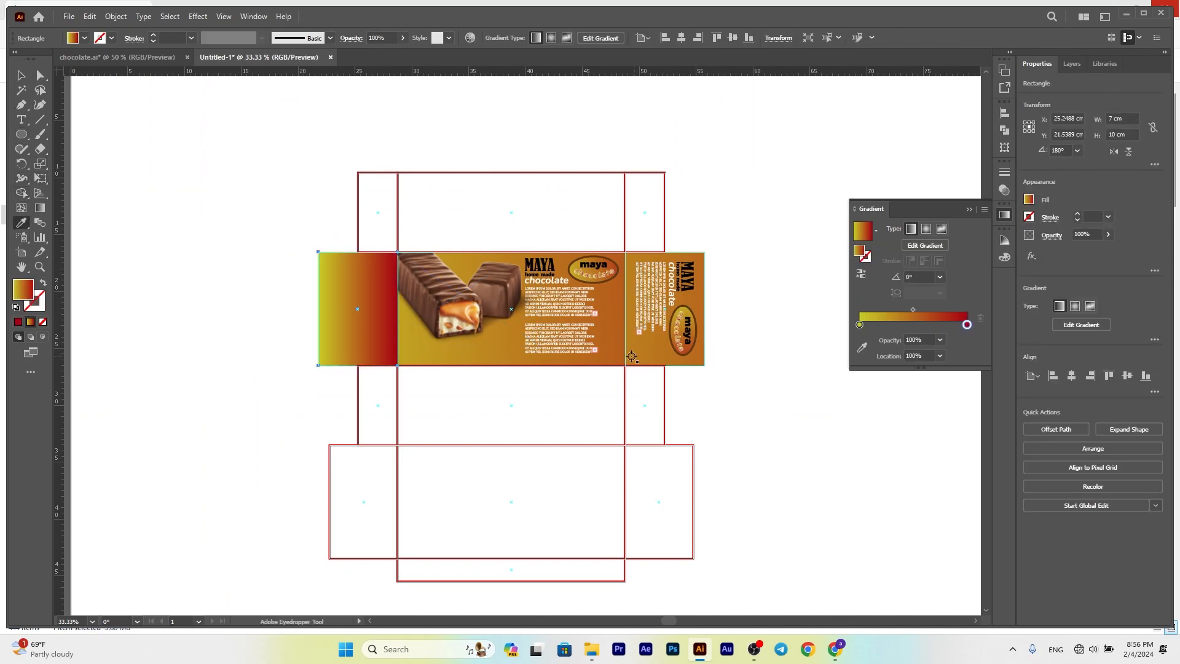
pyautogui.click(40, 208)
pyautogui.moveTo(229, 310); pyautogui.dragTo(595, 312)
pyautogui.click(22, 75)
pyautogui.click(237, 172)
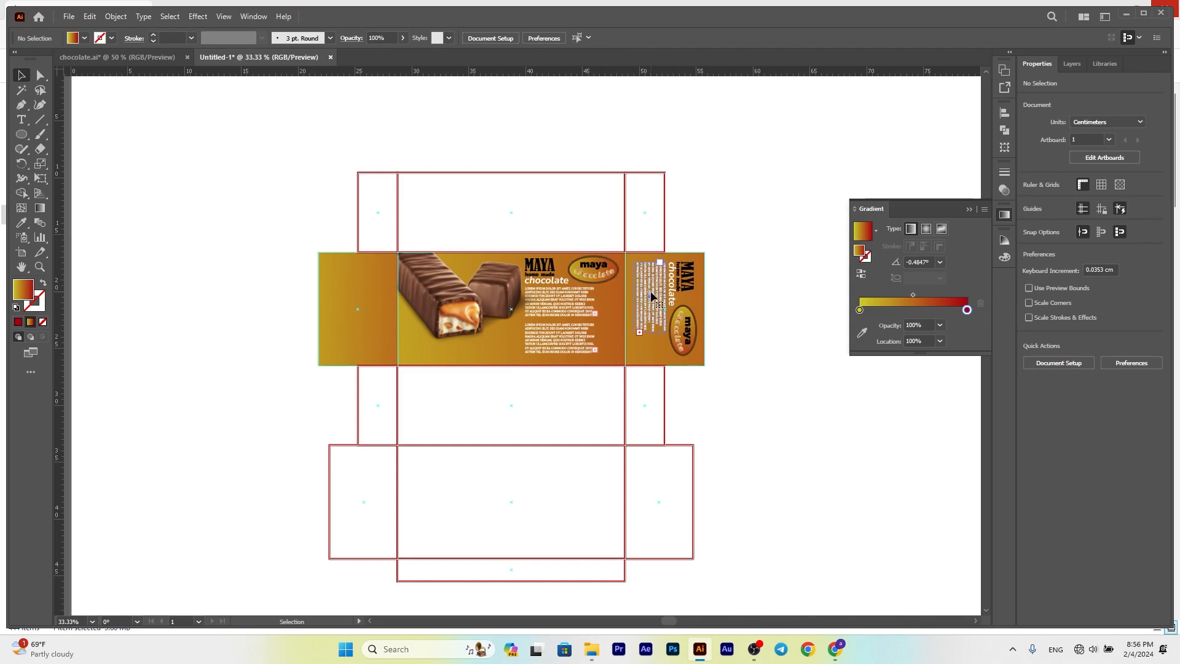
# Step: Copy the rotated text and oval logo from the right side panel to the left one, turned 180°
pyautogui.click(676, 290)
pyautogui.scroll(3, 676, 290)
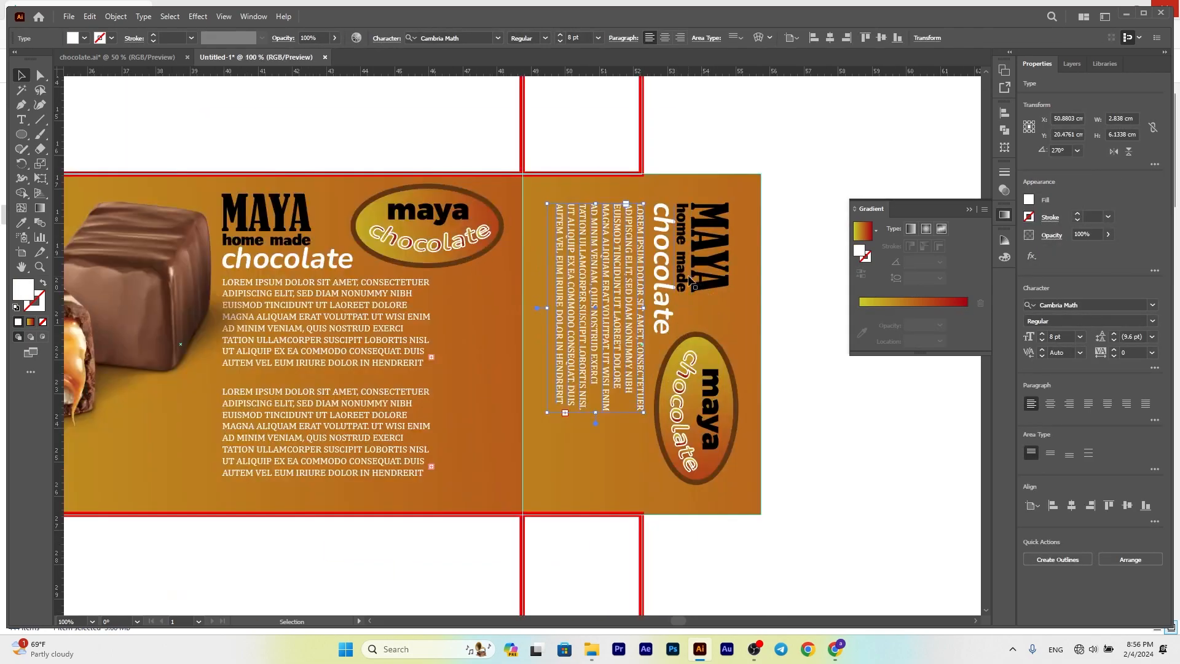
pyautogui.click(688, 381)
pyautogui.scroll(-3, 648, 381)
pyautogui.moveTo(625, 353); pyautogui.dragTo(364, 413)
pyautogui.click(365, 424)
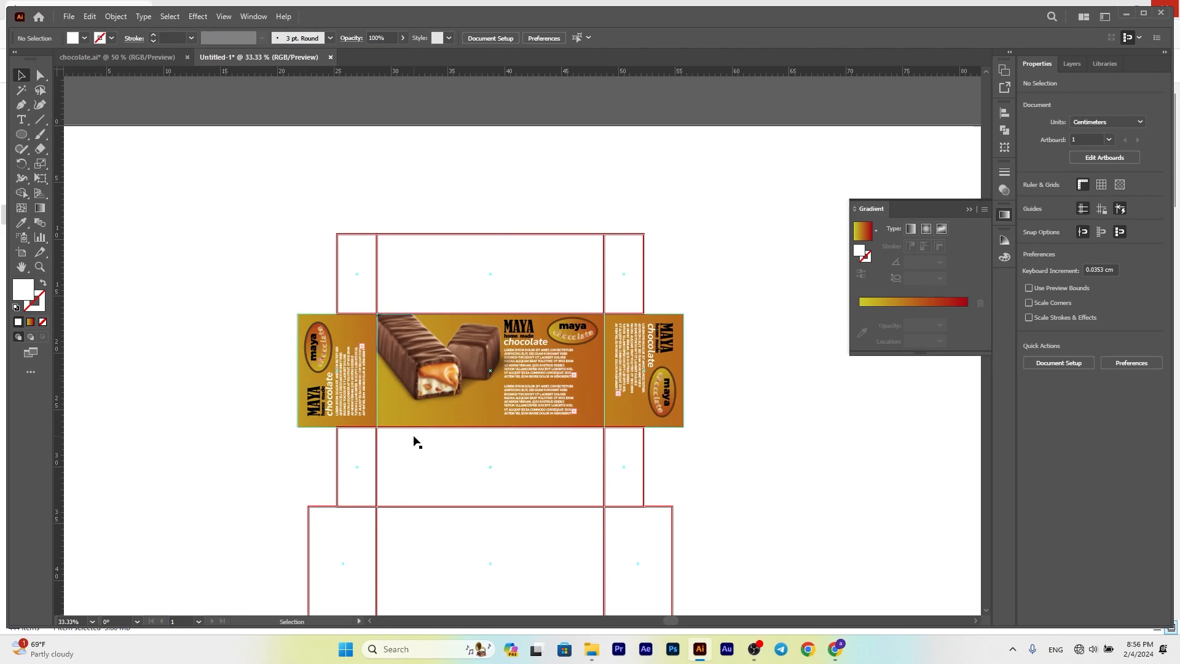
# Step: Add the text 200G in white below the chocolate image on the front panel and move it slightly down
pyautogui.click(21, 119)
pyautogui.click(464, 410)
pyautogui.write('200G')
pyautogui.click(21, 76)
pyautogui.click(84, 38)
pyautogui.click(24, 63)
pyautogui.click(492, 394)
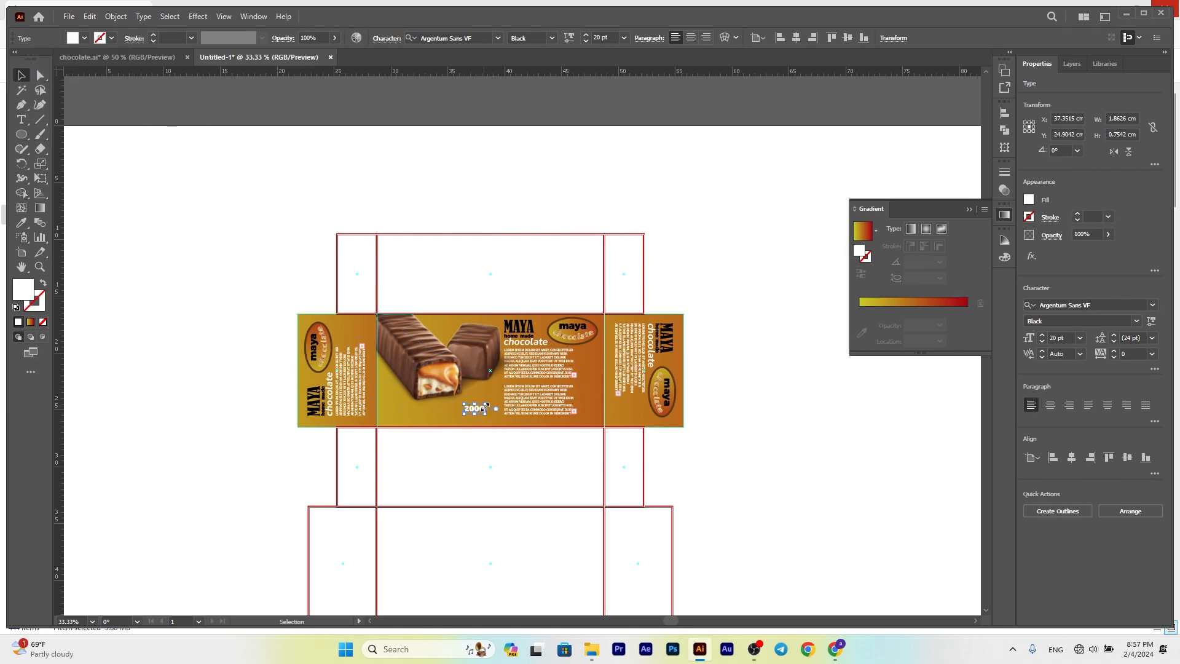
pyautogui.click(270, 370)
pyautogui.moveTo(479, 408); pyautogui.dragTo(479, 411)
pyautogui.click(261, 312)
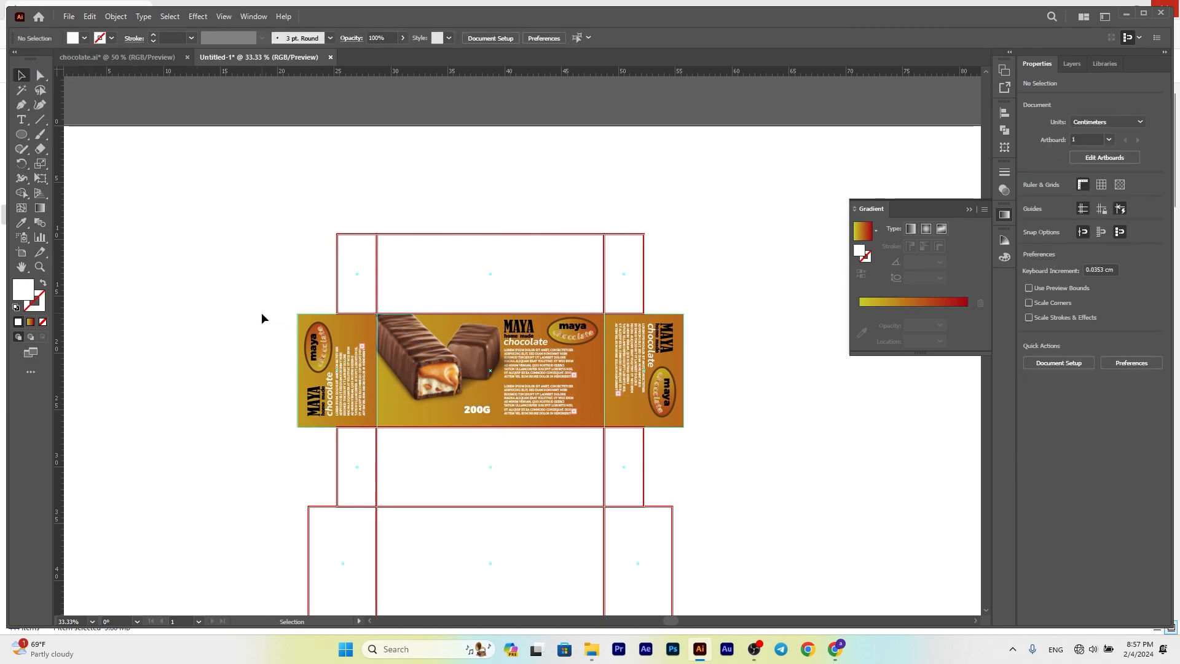
# Step: Fill the 20 by 7 cm panel below the front with the front panel's gradient and stretch it horizontally beyond the panel
pyautogui.scroll(-2, 501, 450)
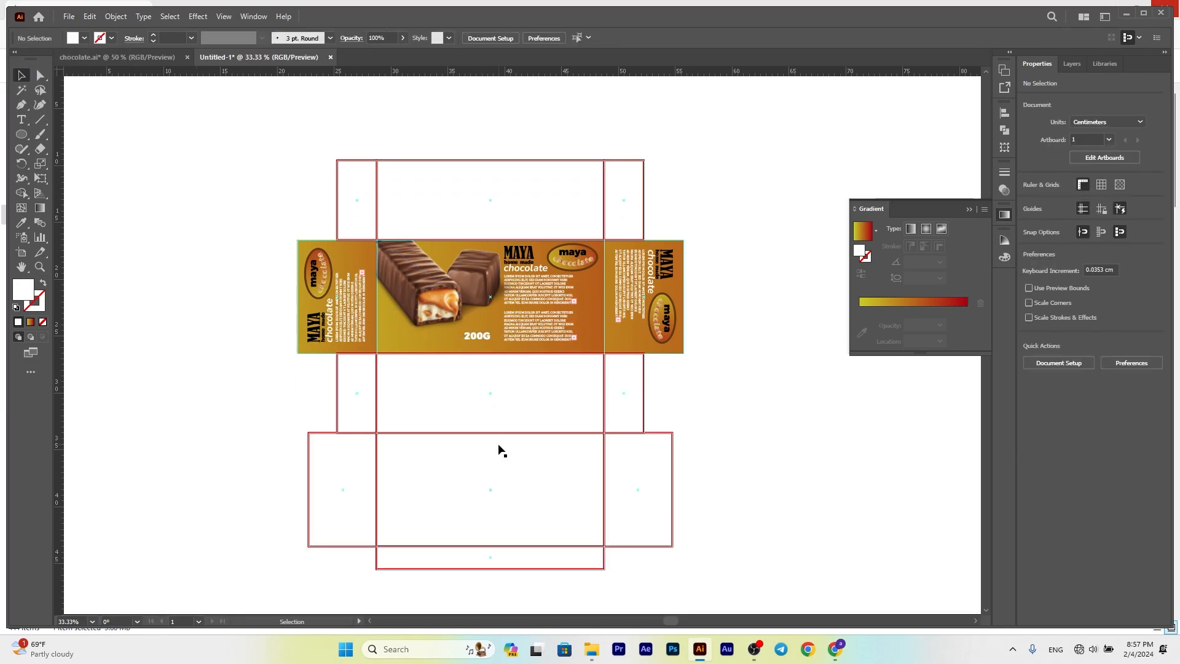
pyautogui.click(492, 427)
pyautogui.click(22, 222)
pyautogui.click(421, 343)
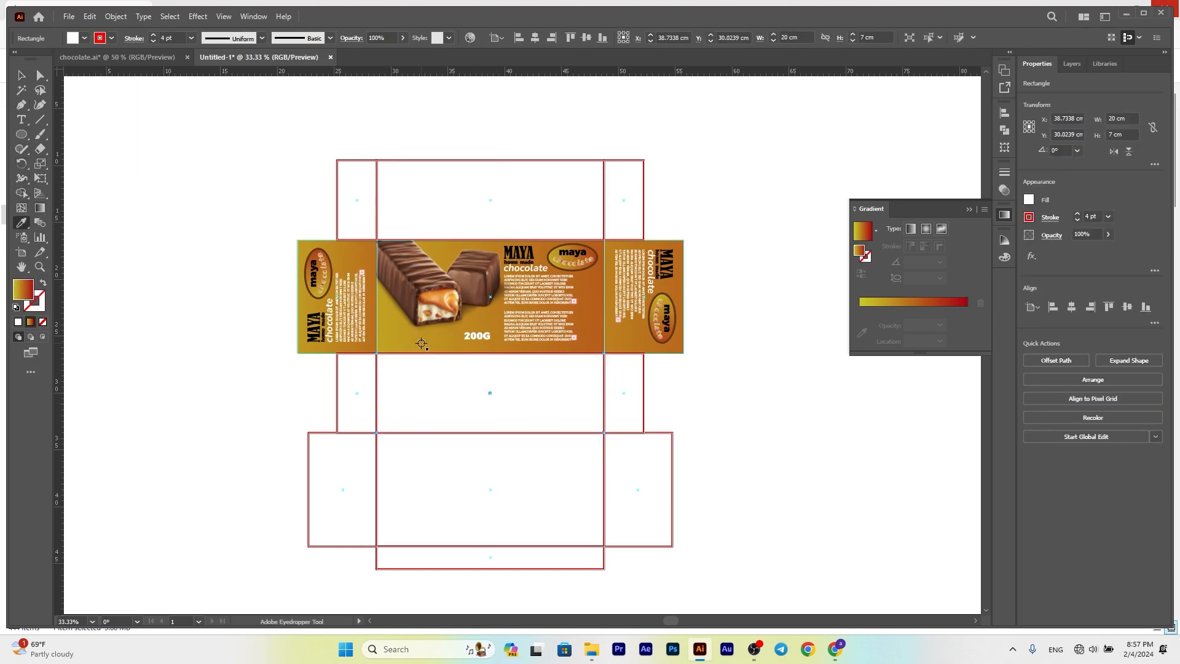
pyautogui.click(40, 207)
pyautogui.moveTo(217, 393)
pyautogui.mouseDown()
pyautogui.moveTo(878, 405)
pyautogui.moveTo(924, 393)
pyautogui.mouseUp()
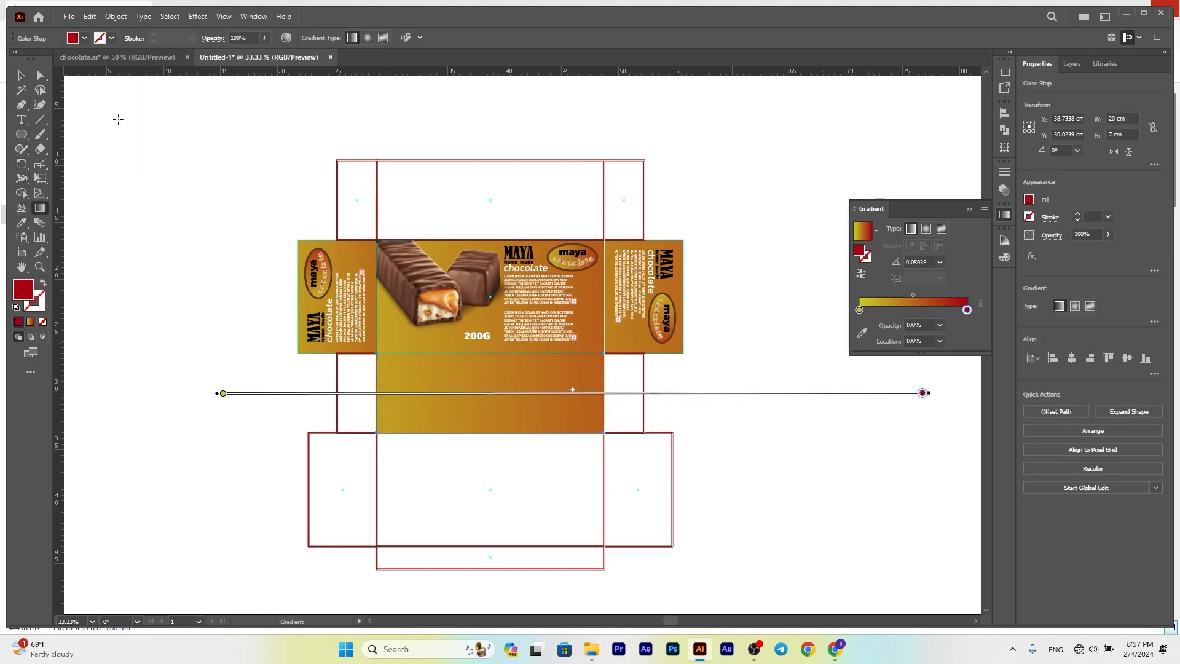
pyautogui.click(21, 75)
pyautogui.click(196, 161)
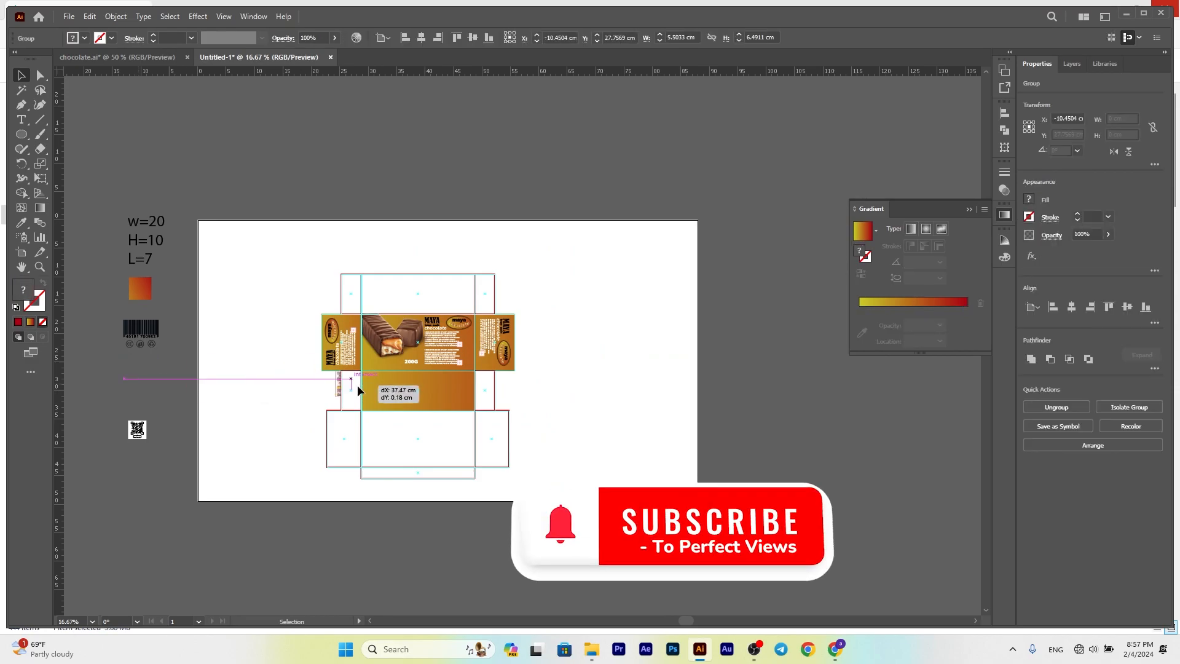
# Step: Bring the nutrition facts table to the front and place it at the left end of the panel below the front
pyautogui.rightClick(390, 390)
pyautogui.click(557, 547)
pyautogui.moveTo(387, 363); pyautogui.dragTo(376, 367)
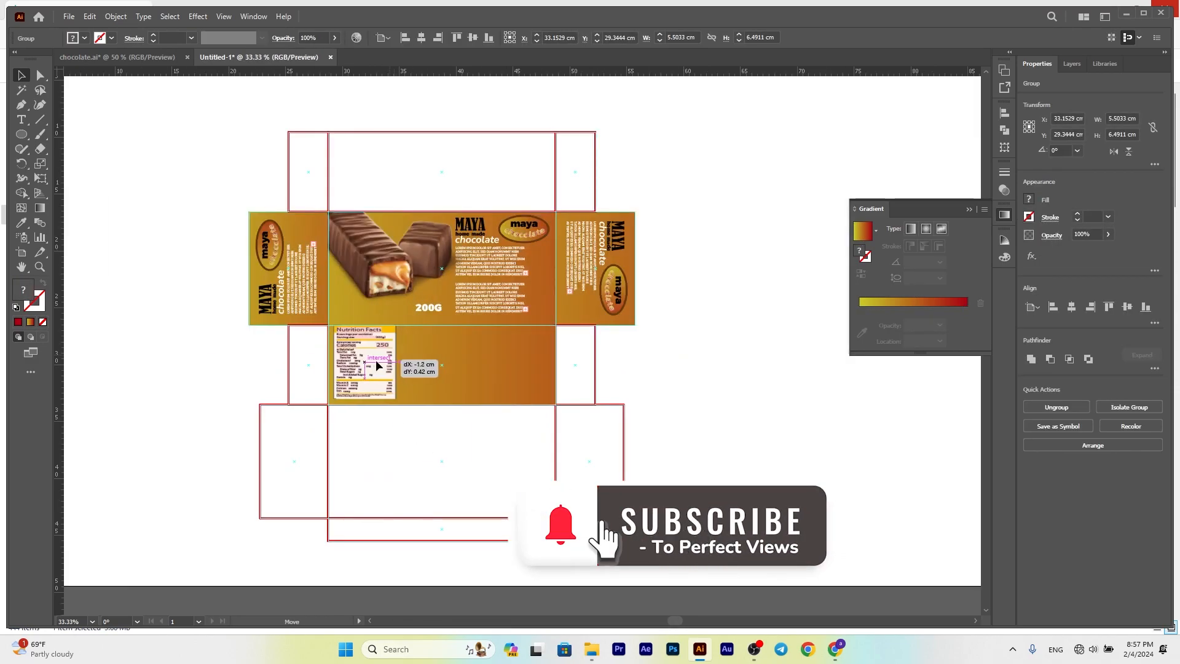
pyautogui.click(235, 359)
# Step: Copy a front-panel paragraph beside the nutrition facts table and place a shorter text block beneath it
pyautogui.click(488, 300)
pyautogui.moveTo(486, 297); pyautogui.dragTo(436, 353)
pyautogui.moveTo(432, 365)
pyautogui.mouseDown()
pyautogui.moveTo(432, 351)
pyautogui.moveTo(435, 413)
pyautogui.moveTo(436, 386)
pyautogui.mouseUp()
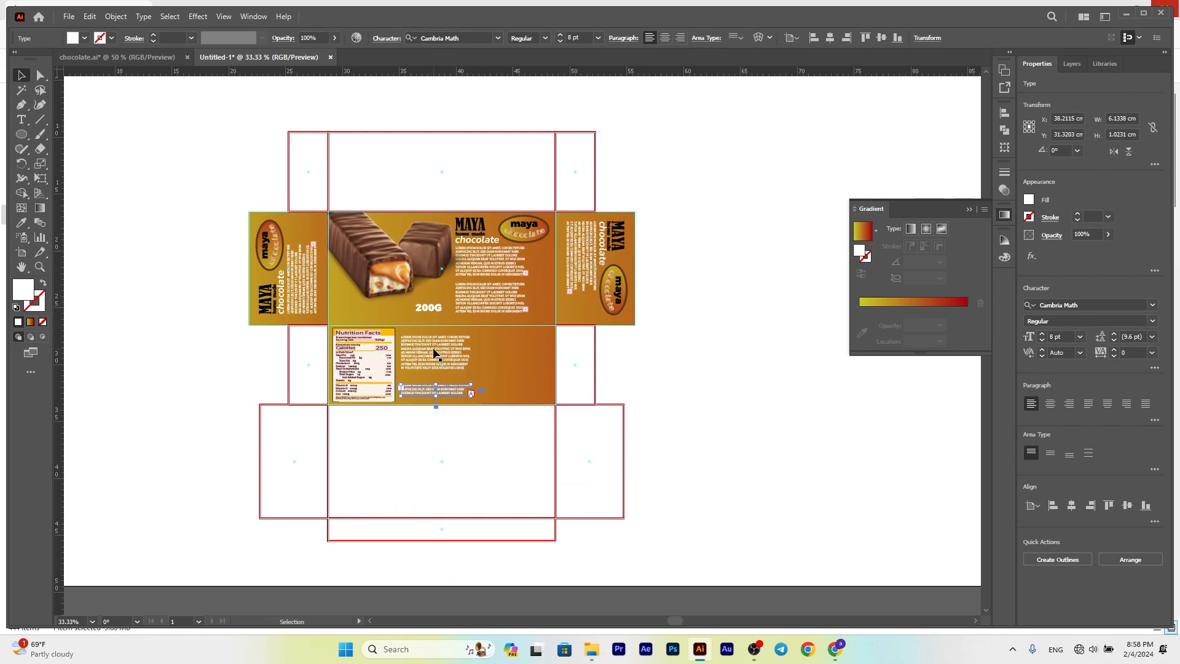
# Step: Nudge the lower text block up until it sits directly under the paragraph beside the nutrition facts table
pyautogui.scroll(3, 441, 393)
pyautogui.click(442, 393)
pyautogui.press('Up')
pyautogui.press('Up')
pyautogui.press('Up')
pyautogui.press('Up')
pyautogui.press('Up')
pyautogui.press('Up')
pyautogui.press('Up')
pyautogui.press('Up')
pyautogui.press('Up')
pyautogui.press('Up')
pyautogui.press('Up')
pyautogui.press('Up')
pyautogui.press('Up')
pyautogui.press('Up')
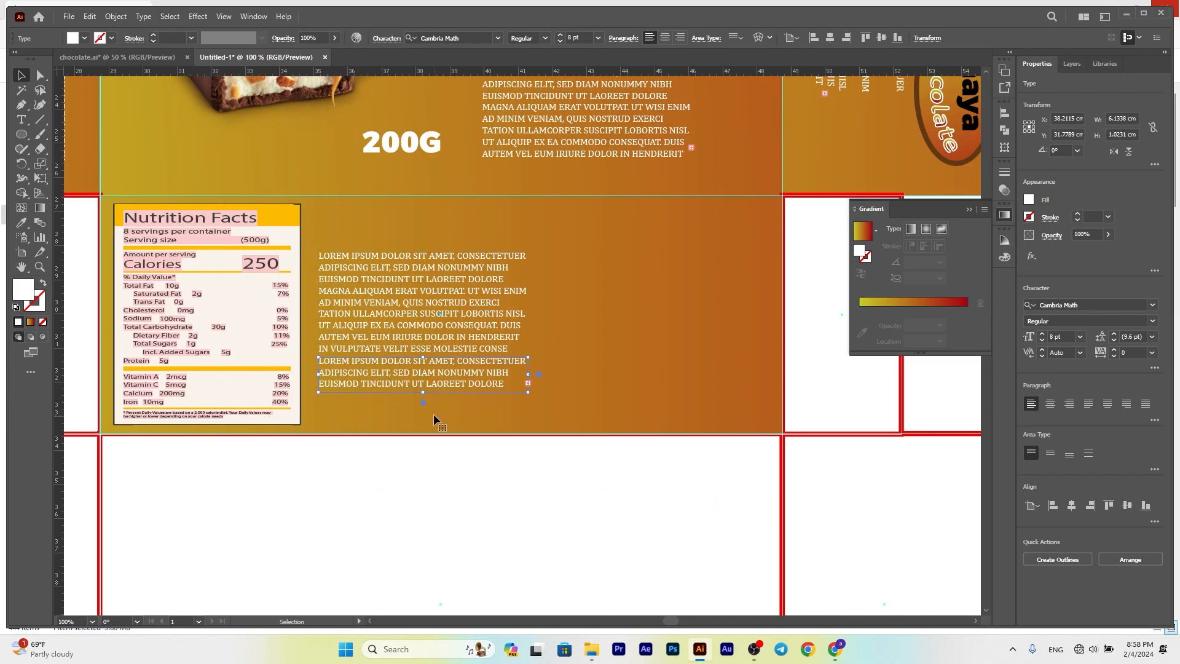
pyautogui.click(383, 455)
# Step: Group the two text blocks beside the nutrition facts table
pyautogui.scroll(-2, 383, 455)
pyautogui.click(423, 422)
pyautogui.rightClick(423, 422)
pyautogui.click(115, 16)
pyautogui.click(134, 80)
# Step: Replace the opening words LOREM IPSUM of the paragraph beside the nutrition table with INGREDIANTS:
pyautogui.scroll(3, 378, 357)
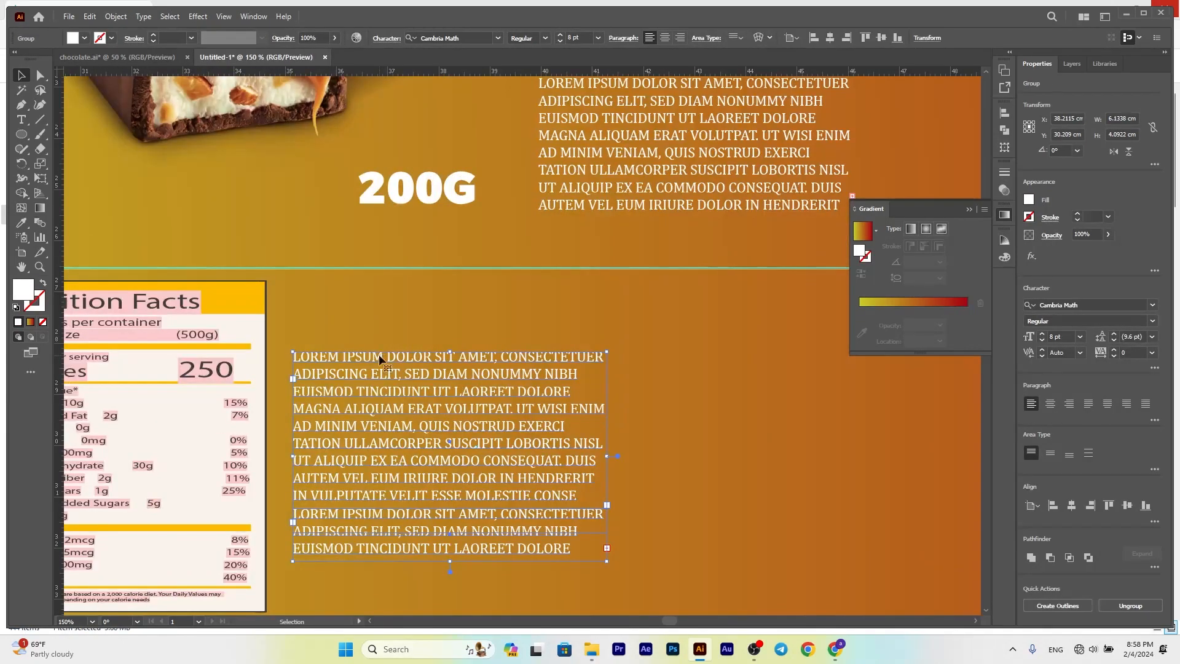
pyautogui.doubleClick(387, 357)
pyautogui.moveTo(387, 357); pyautogui.dragTo(289, 351)
pyautogui.press('BackSpace')
pyautogui.write('INGREDIANTS:')
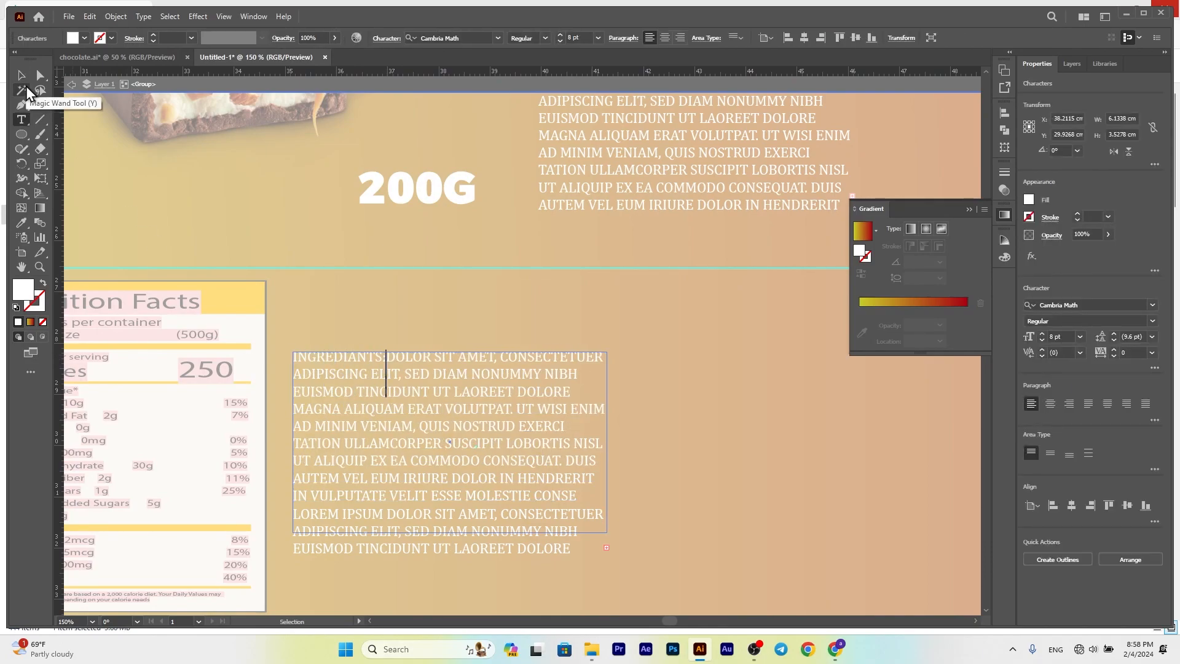
pyautogui.click(20, 76)
# Step: Format the INGREDIANTS: heading in black with the Circus Of Innocents Italic font and leave the group's isolation
pyautogui.doubleClick(387, 358)
pyautogui.moveTo(387, 358); pyautogui.dragTo(291, 357)
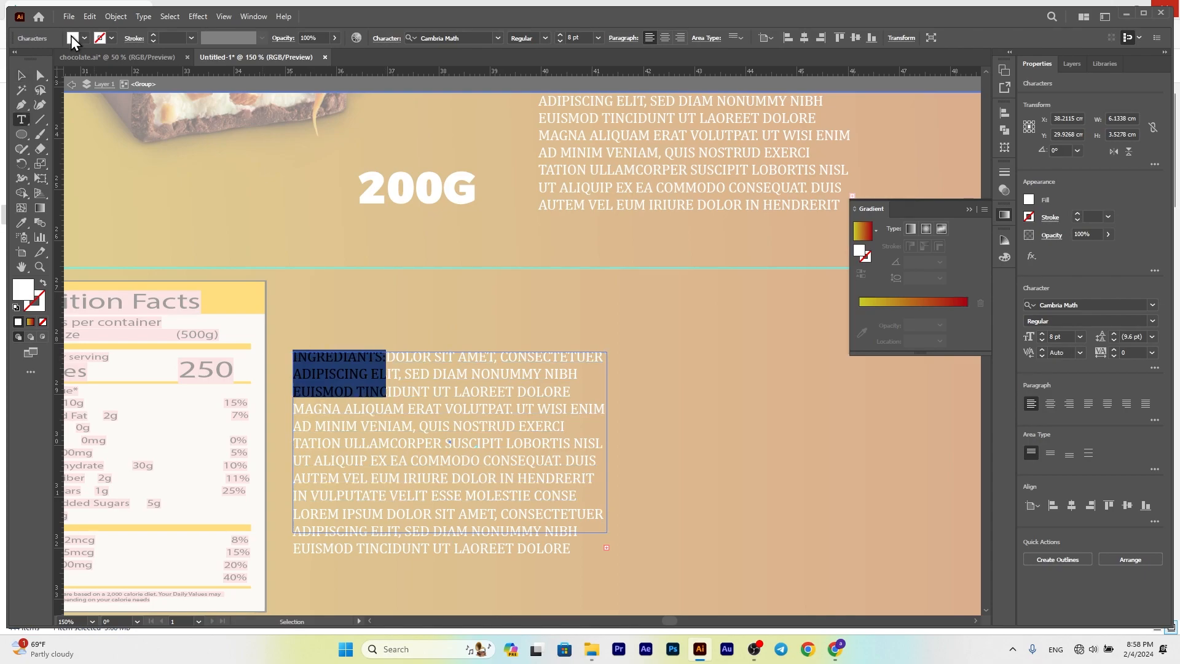
pyautogui.click(73, 38)
pyautogui.click(93, 88)
pyautogui.click(1151, 306)
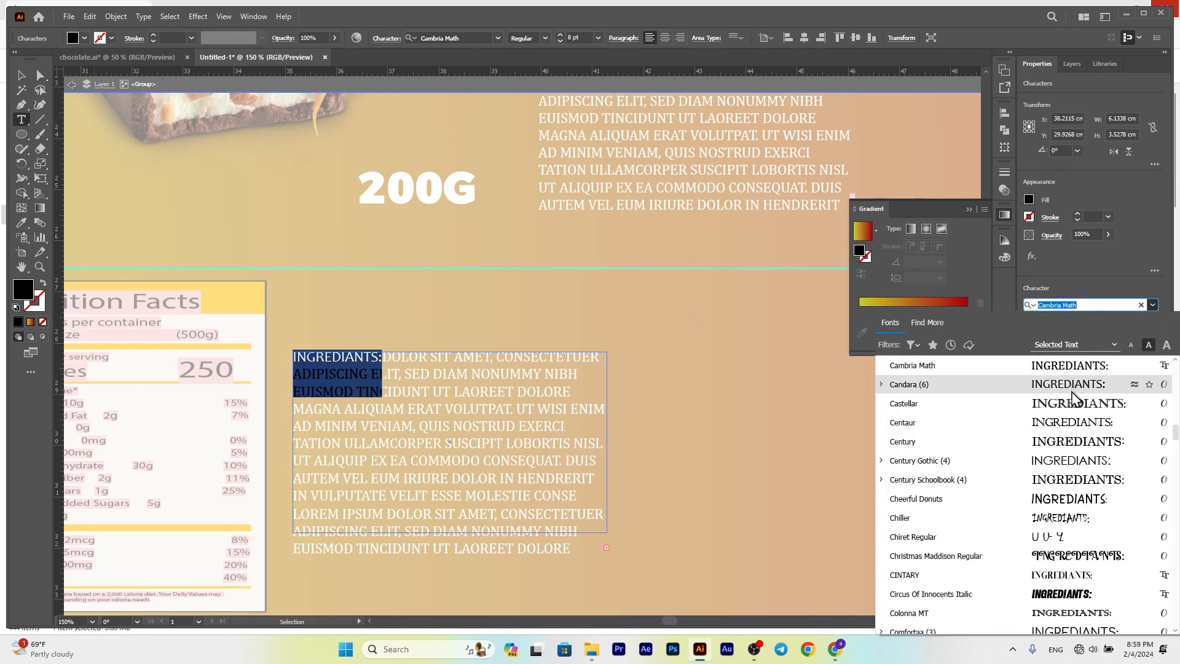
pyautogui.click(1068, 573)
pyautogui.click(21, 75)
pyautogui.click(95, 117)
pyautogui.click(71, 84)
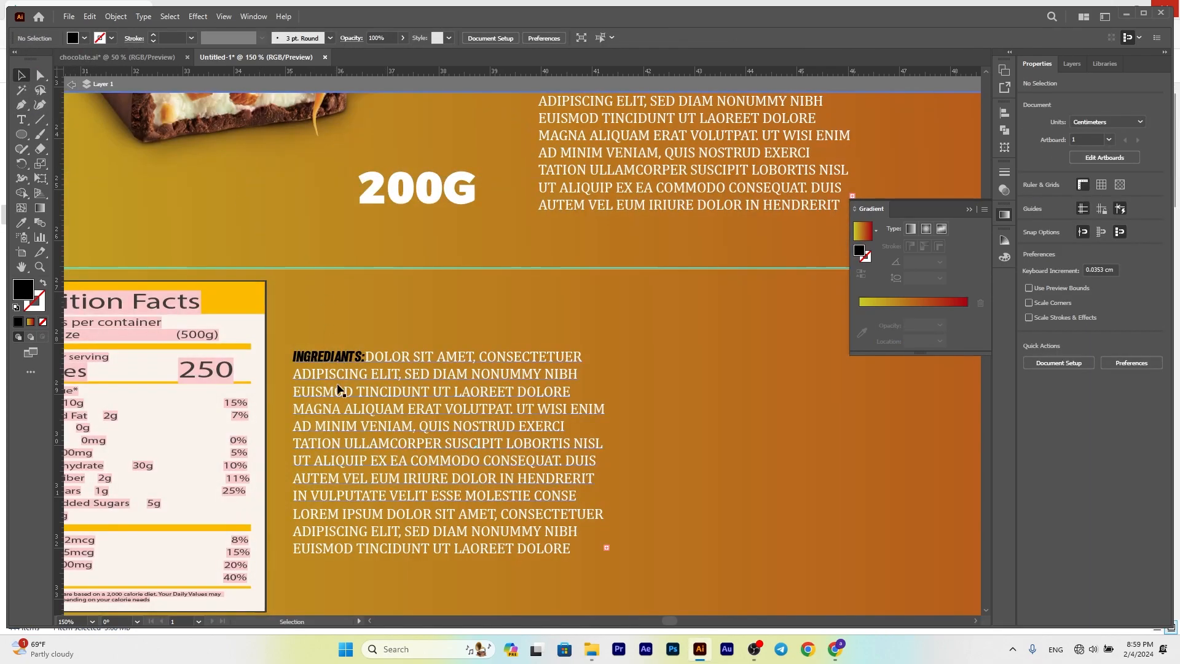
# Step: Move the barcode and its three symbols to the right end of the nutrition panel and bring them to the front
pyautogui.scroll(-2, 338, 389)
pyautogui.scroll(-3, 366, 400)
pyautogui.moveTo(395, 394); pyautogui.dragTo(509, 396)
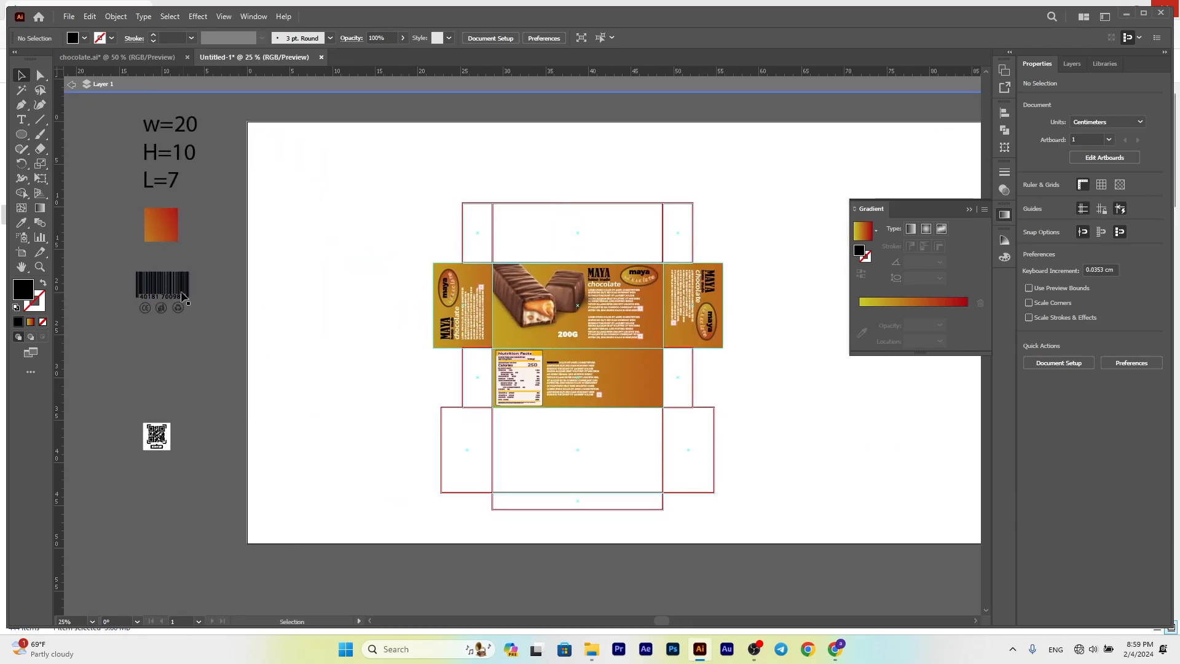
pyautogui.click(167, 292)
pyautogui.rightClick(162, 294)
pyautogui.click(212, 405)
pyautogui.moveTo(158, 288); pyautogui.dragTo(634, 367)
pyautogui.rightClick(619, 374)
pyautogui.moveTo(658, 548)
pyautogui.click(787, 549)
pyautogui.scroll(2, 637, 377)
pyautogui.click(776, 381)
# Step: Try to fill the panel above the front by sampling the front panel's color
pyautogui.scroll(-1, 436, 325)
pyautogui.click(450, 166)
pyautogui.press('i')
pyautogui.click(413, 304)
pyautogui.click(22, 75)
pyautogui.click(206, 161)
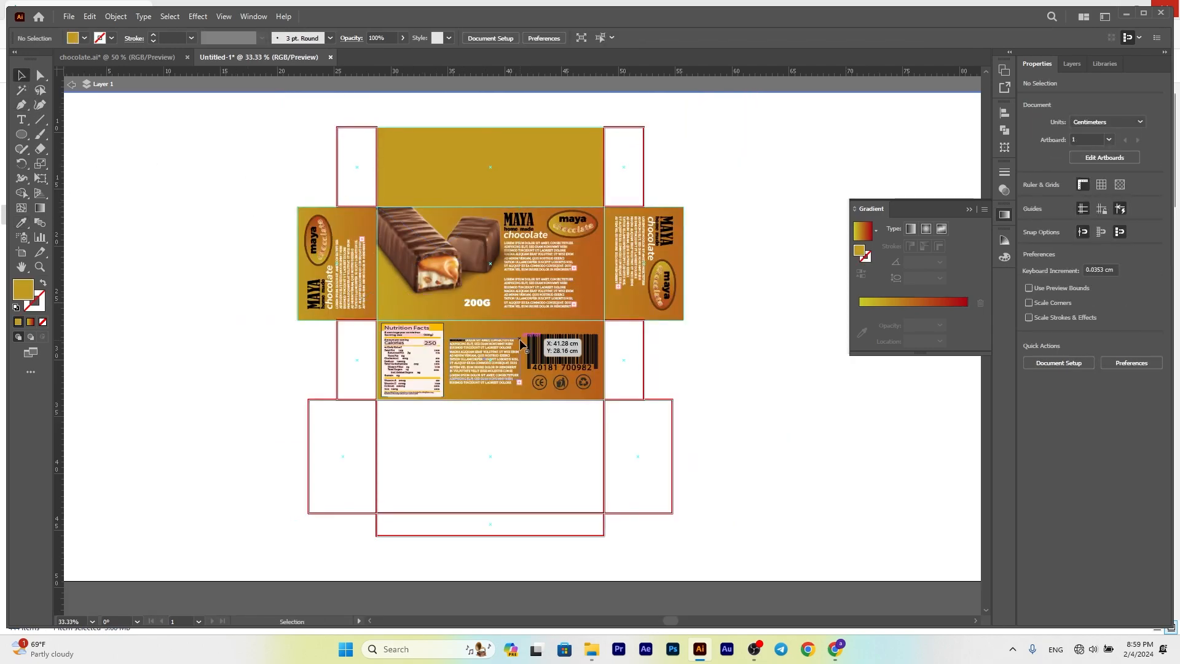
pyautogui.press('g')
pyautogui.click(22, 76)
pyautogui.click(406, 188)
pyautogui.click(40, 208)
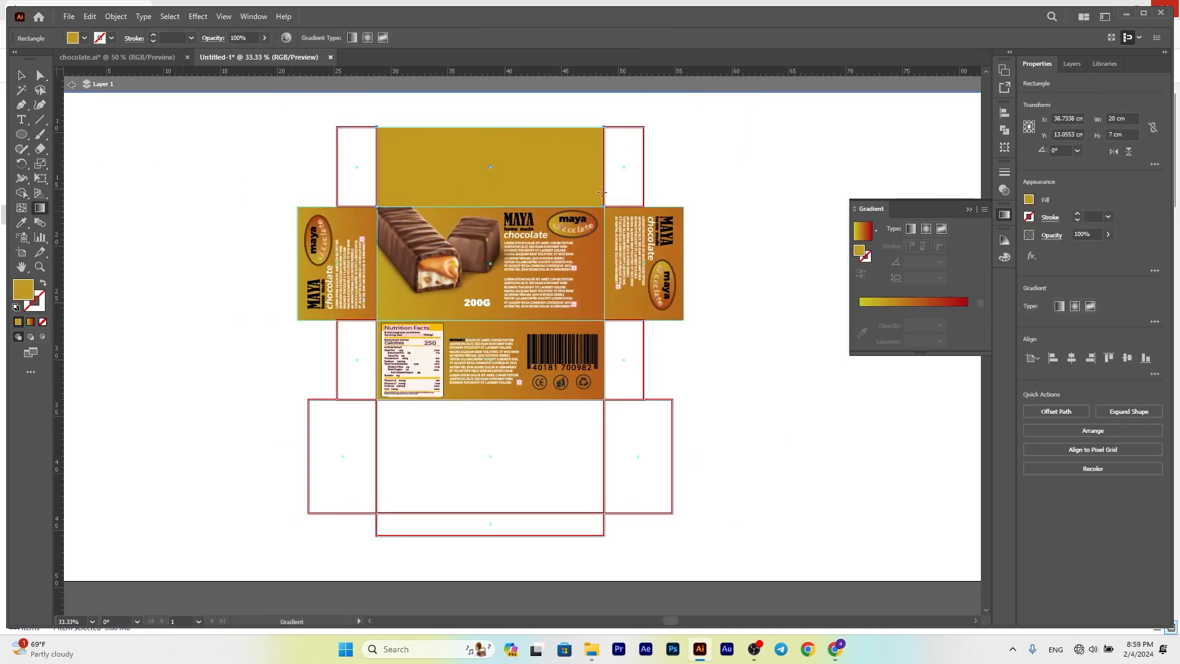
pyautogui.click(21, 76)
pyautogui.click(594, 274)
# Step: Fill the 20 by 7 cm panel above the front with the front panel's gradient and stretch it horizontally beyond the panel
pyautogui.click(542, 169)
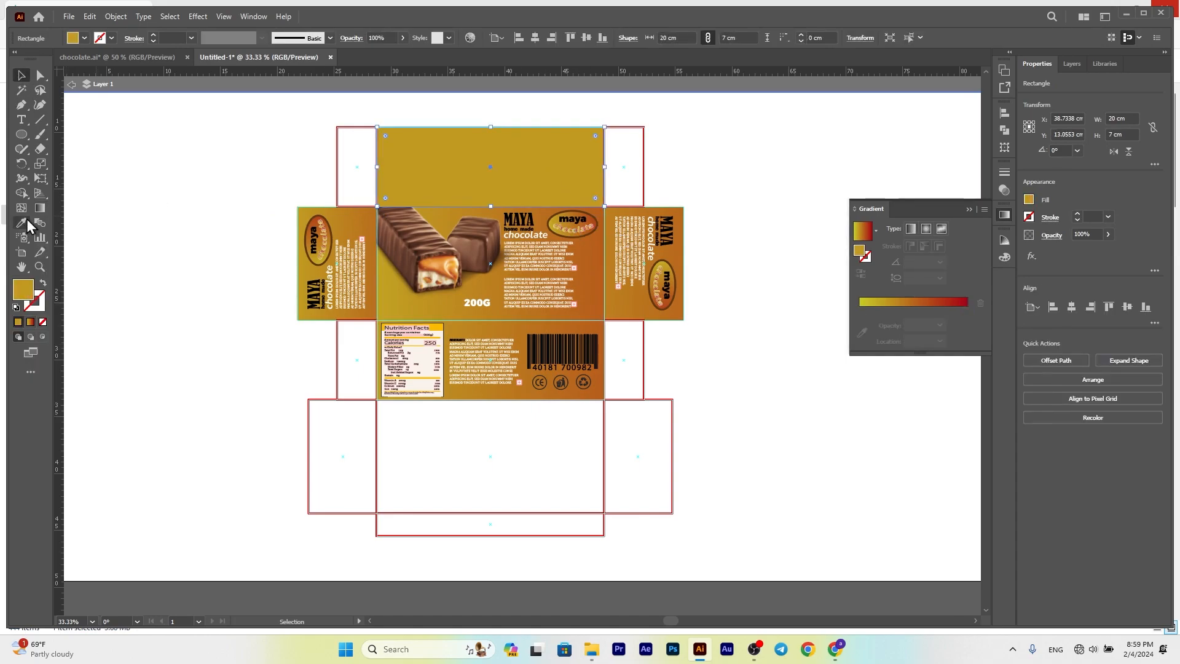
pyautogui.click(22, 223)
pyautogui.click(427, 216)
pyautogui.click(40, 208)
pyautogui.moveTo(245, 201); pyautogui.dragTo(914, 178)
pyautogui.click(24, 78)
pyautogui.click(265, 162)
# Step: Copy the chocolate image from the front panel to the left end of the panel above and scale it down to fit
pyautogui.scroll(1, 337, 185)
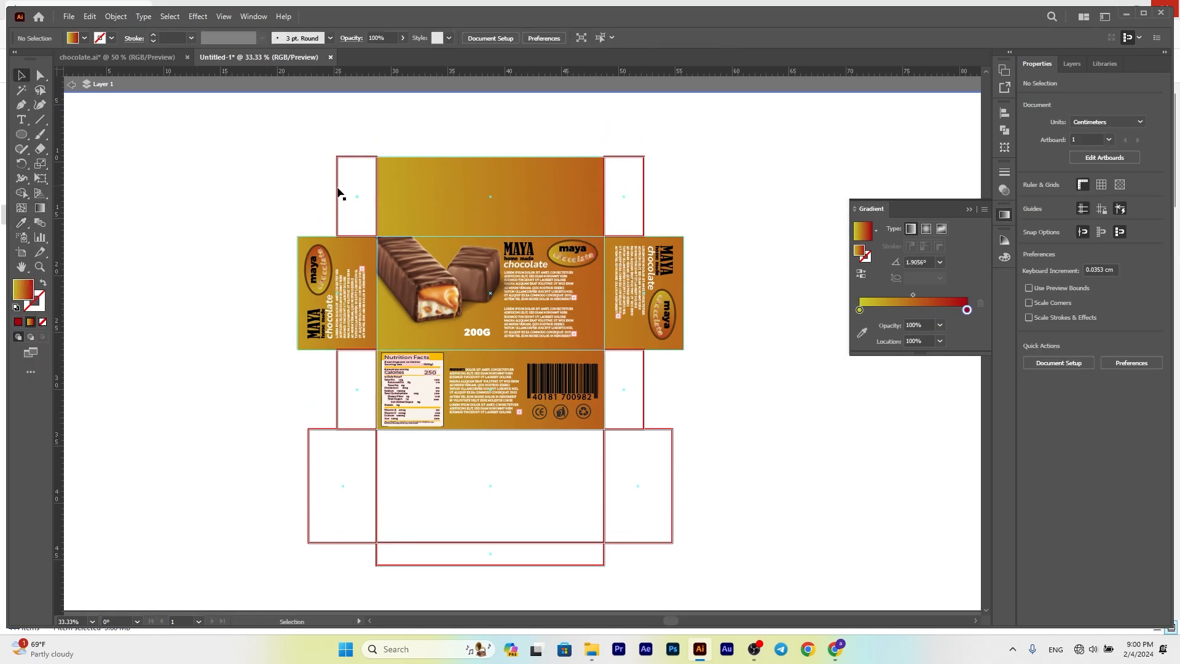
pyautogui.click(522, 274)
pyautogui.moveTo(403, 273); pyautogui.dragTo(420, 186)
pyautogui.click(292, 146)
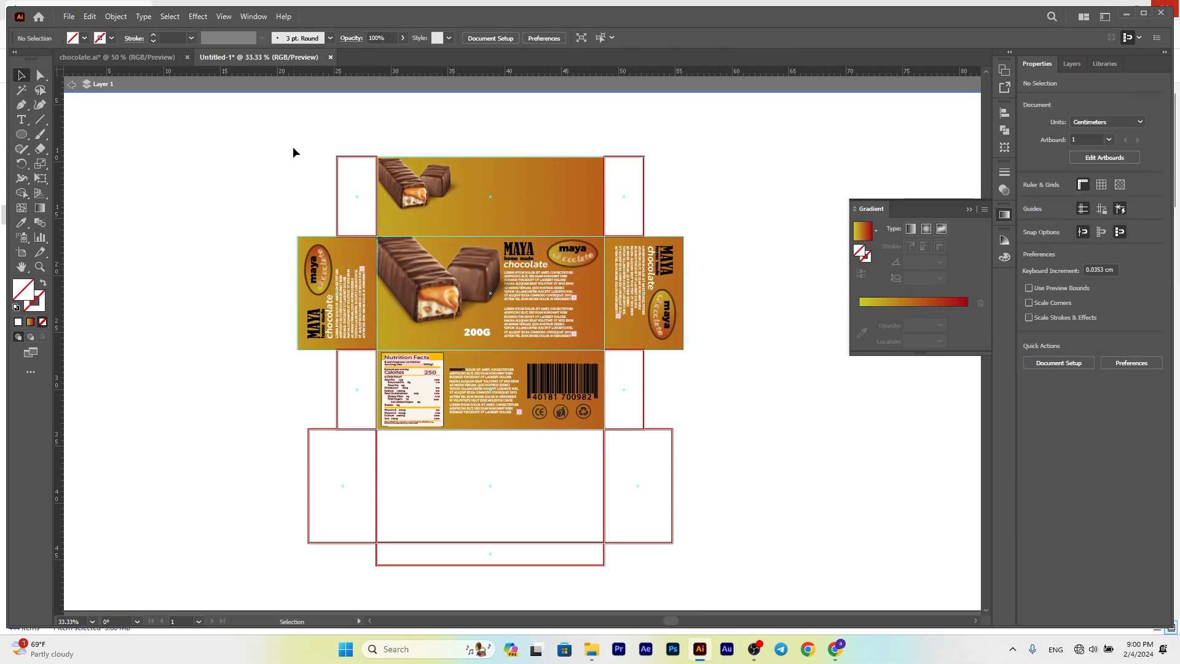
pyautogui.click(402, 197)
pyautogui.moveTo(510, 226); pyautogui.dragTo(489, 213)
pyautogui.click(250, 175)
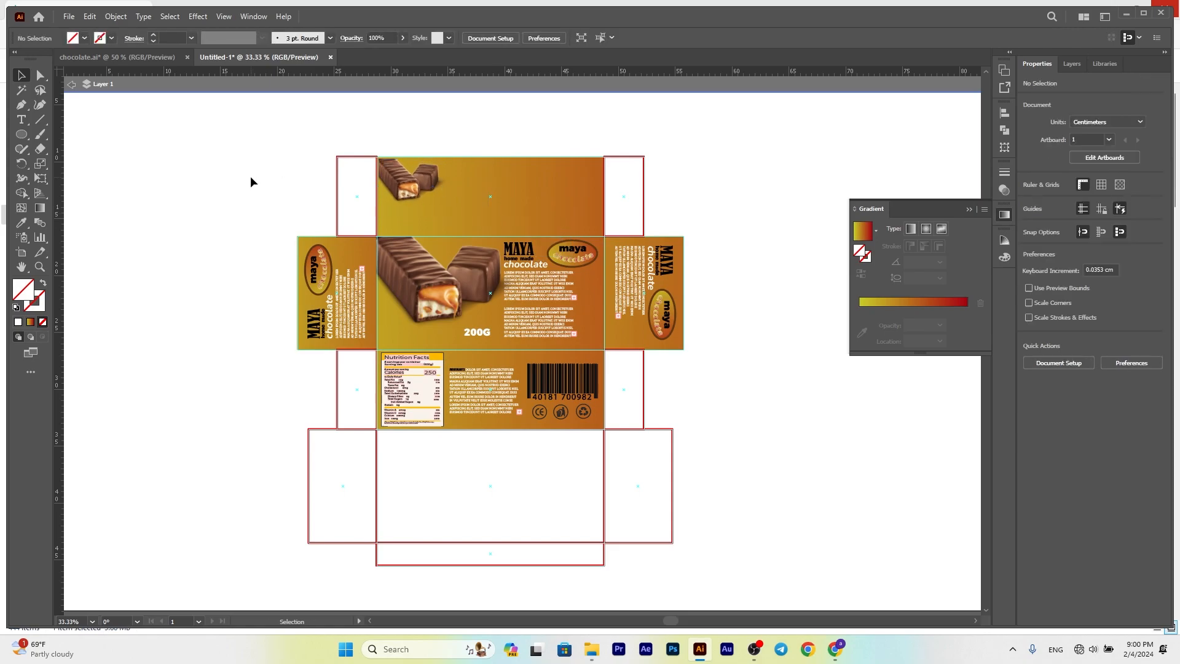
# Step: Copy the title, upper paragraph and oval logo beside the chocolate image on the top panel, scaled to about 7 by 4.7 cm
pyautogui.click(536, 279)
pyautogui.hotkey('ctrl', '1')
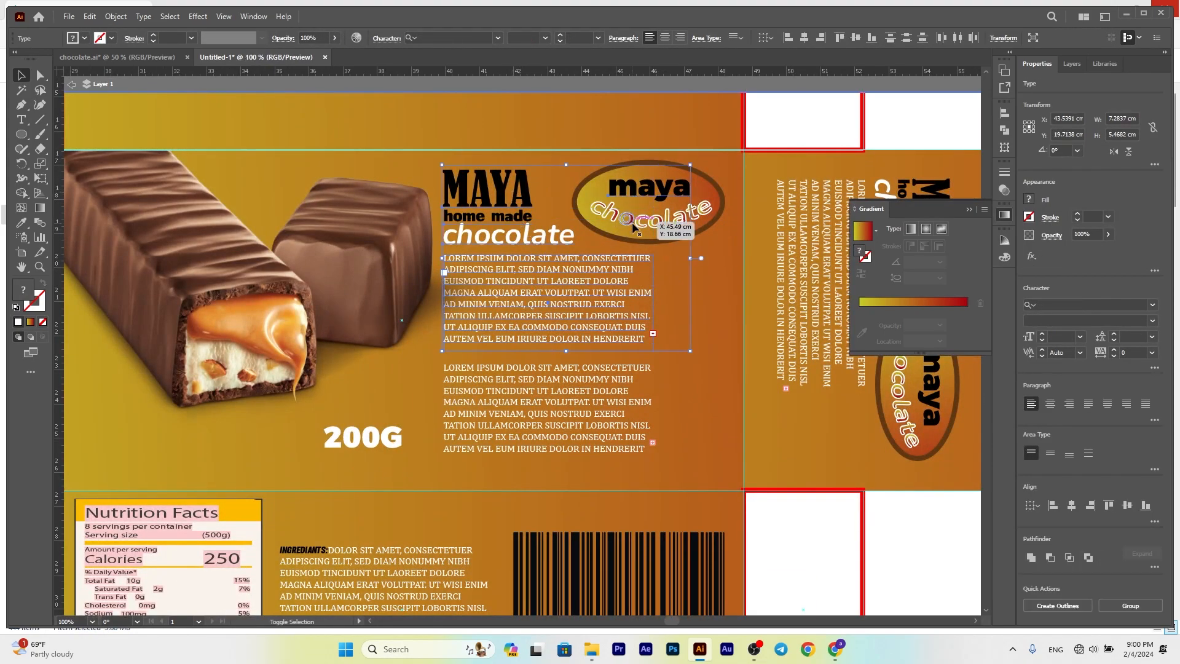
pyautogui.keyDown('shift'); pyautogui.click(634, 227); pyautogui.keyUp('shift')
pyautogui.hotkey('ctrl', '-')
pyautogui.hotkey('ctrl', '-')
pyautogui.moveTo(587, 301); pyautogui.dragTo(492, 184)
pyautogui.moveTo(565, 115); pyautogui.dragTo(543, 131)
pyautogui.moveTo(465, 175); pyautogui.dragTo(470, 162)
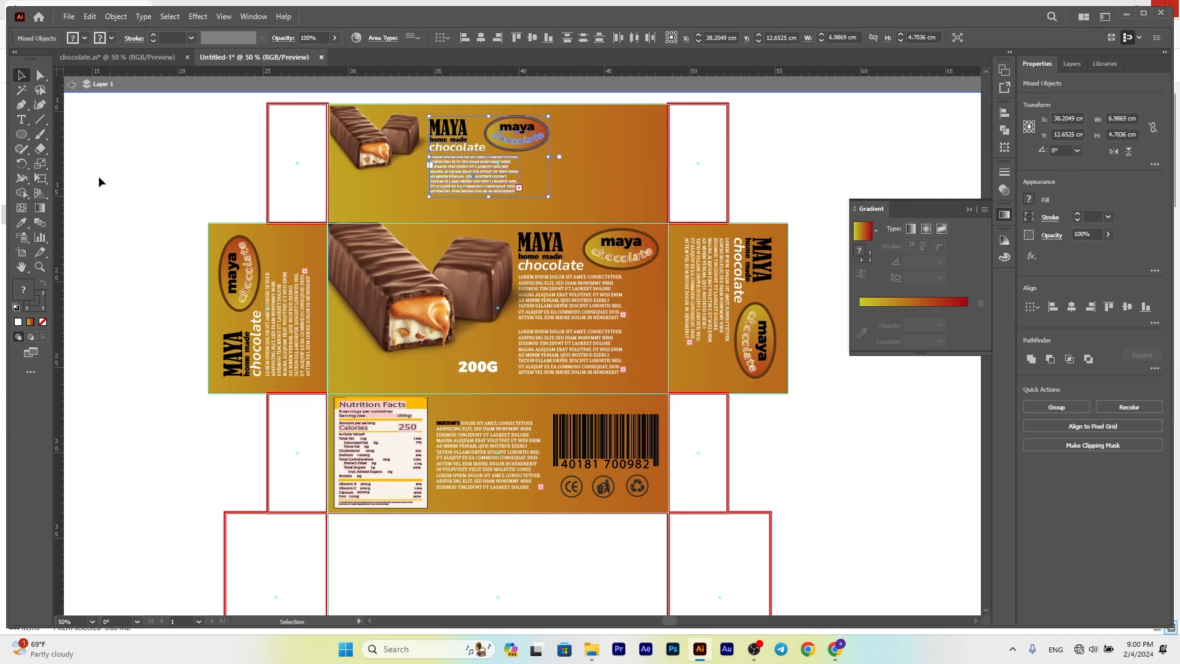
# Step: Add the text BATCH:NO in Circus Of Innocents Italic on the top panel and move it beside the oval logo
pyautogui.click(578, 153)
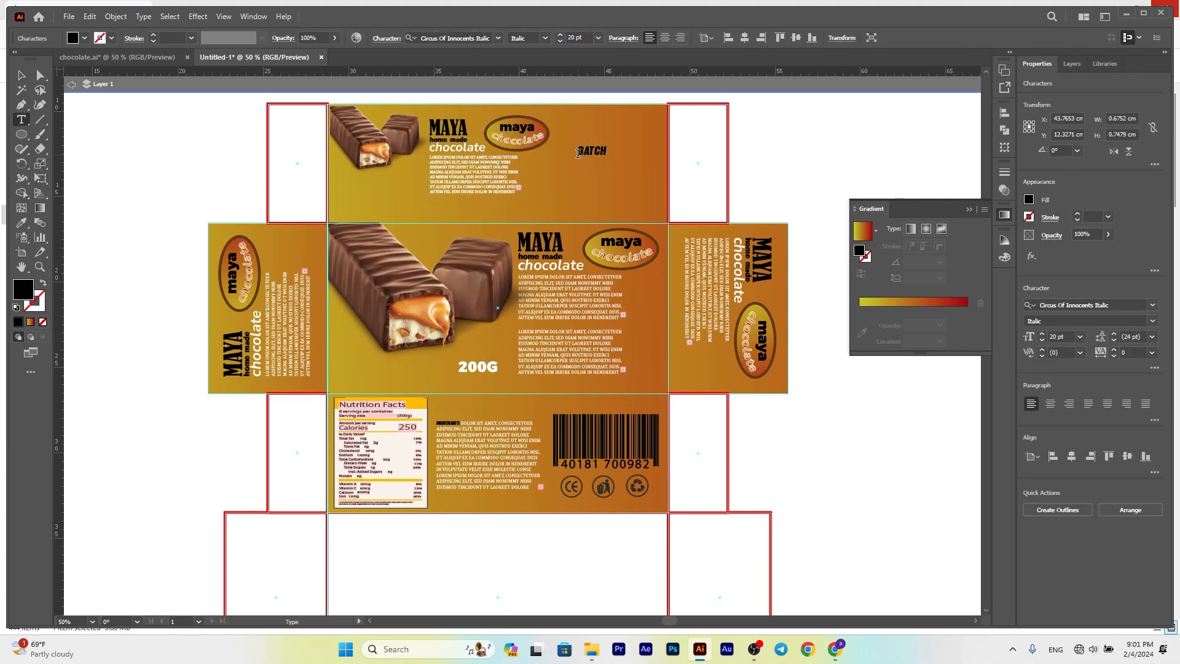
pyautogui.press('Escape')
pyautogui.moveTo(609, 153); pyautogui.dragTo(583, 143)
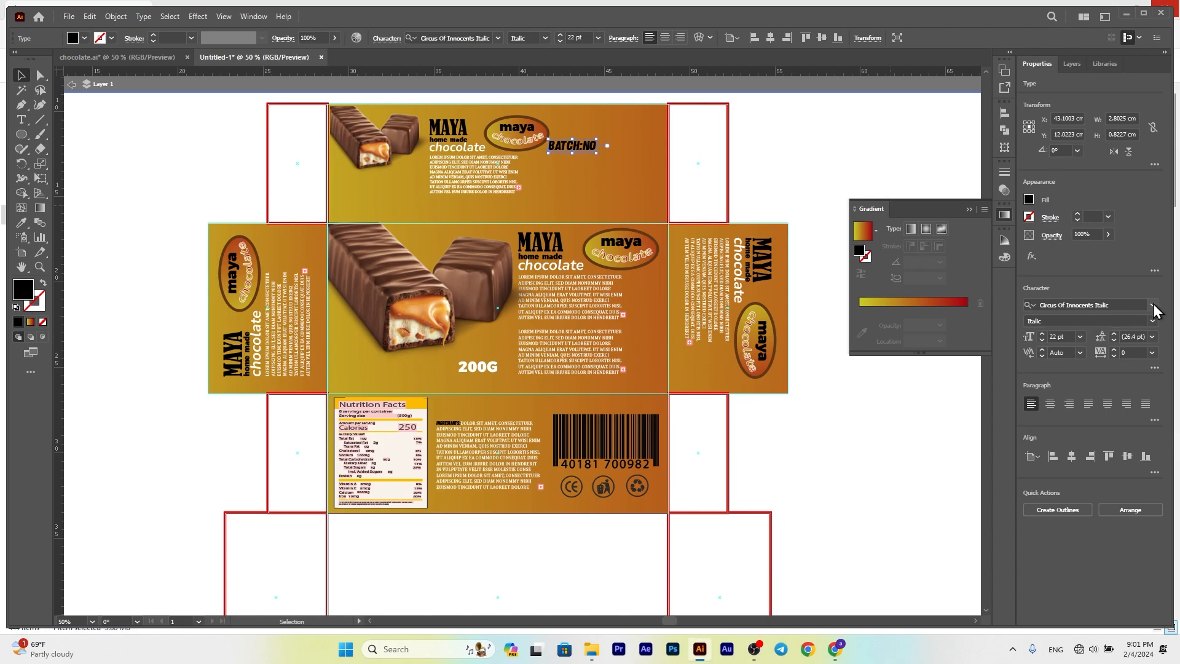
# Step: Set the BATCH:NO text to Argentum Sans VF Regular at 14 pt and duplicate it downward into three stacked lines
pyautogui.click(1153, 305)
pyautogui.click(1067, 387)
pyautogui.scroll(-8, 1051, 339)
pyautogui.moveTo(578, 146); pyautogui.dragTo(583, 151)
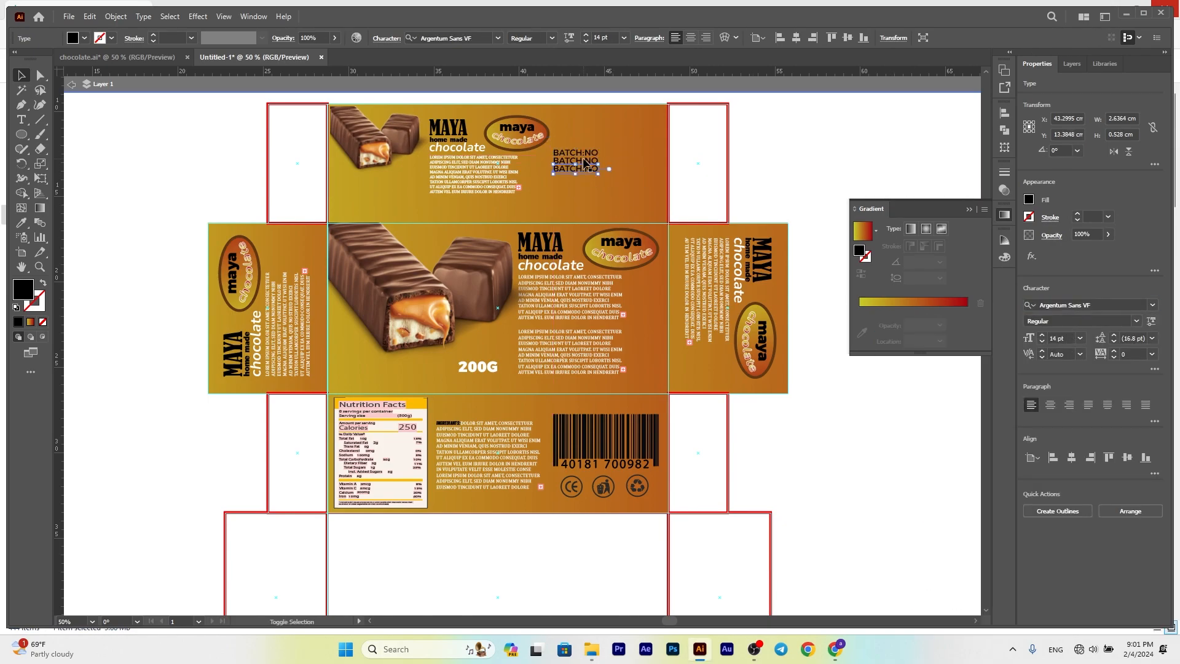
# Step: Scale down the top panel's oval logo and place the three BATCH:NO lines just beside it at 12 pt
pyautogui.keyDown('shift'); pyautogui.click(585, 165); pyautogui.keyUp('shift')
pyautogui.moveTo(585, 165); pyautogui.dragTo(526, 119)
pyautogui.click(539, 120)
pyautogui.click(575, 155)
pyautogui.moveTo(576, 155)
pyautogui.mouseDown()
pyautogui.moveTo(553, 159)
pyautogui.moveTo(655, 167)
pyautogui.mouseUp()
pyautogui.click(1042, 341)
pyautogui.click(1043, 341)
# Step: Draw a white rectangle about 4.9 by 1.8 cm directly beside the BATCH:NO lines on the top panel
pyautogui.click(22, 134)
pyautogui.click(73, 133)
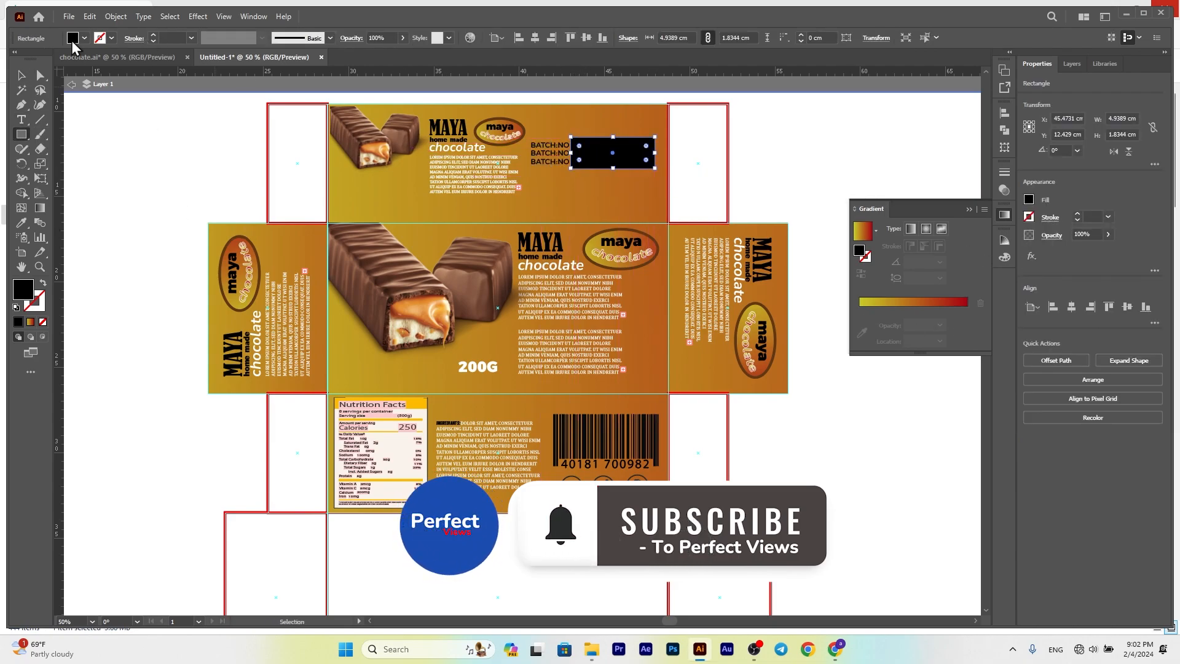
pyautogui.click(85, 38)
pyautogui.click(17, 61)
pyautogui.press('v')
pyautogui.hotkey('ctrl', 'shift', 'a')
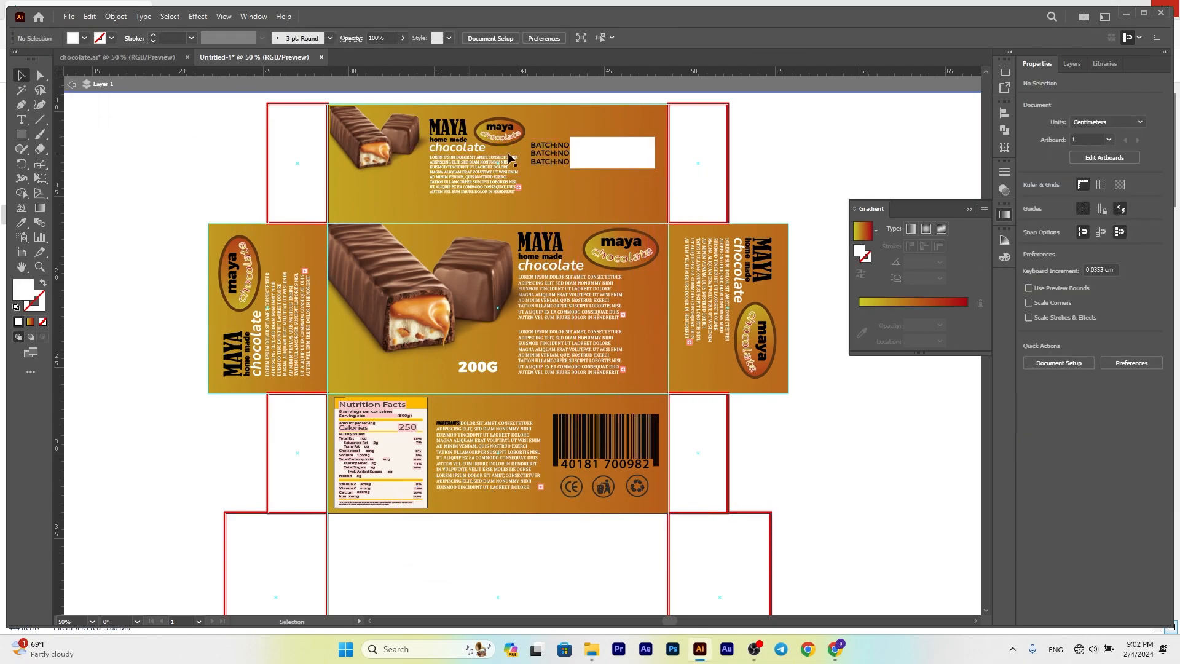
# Step: Add the text MAN:DATE2020 at 12 pt below the batch lines and align it near their left edge
pyautogui.click(23, 121)
pyautogui.click(555, 192)
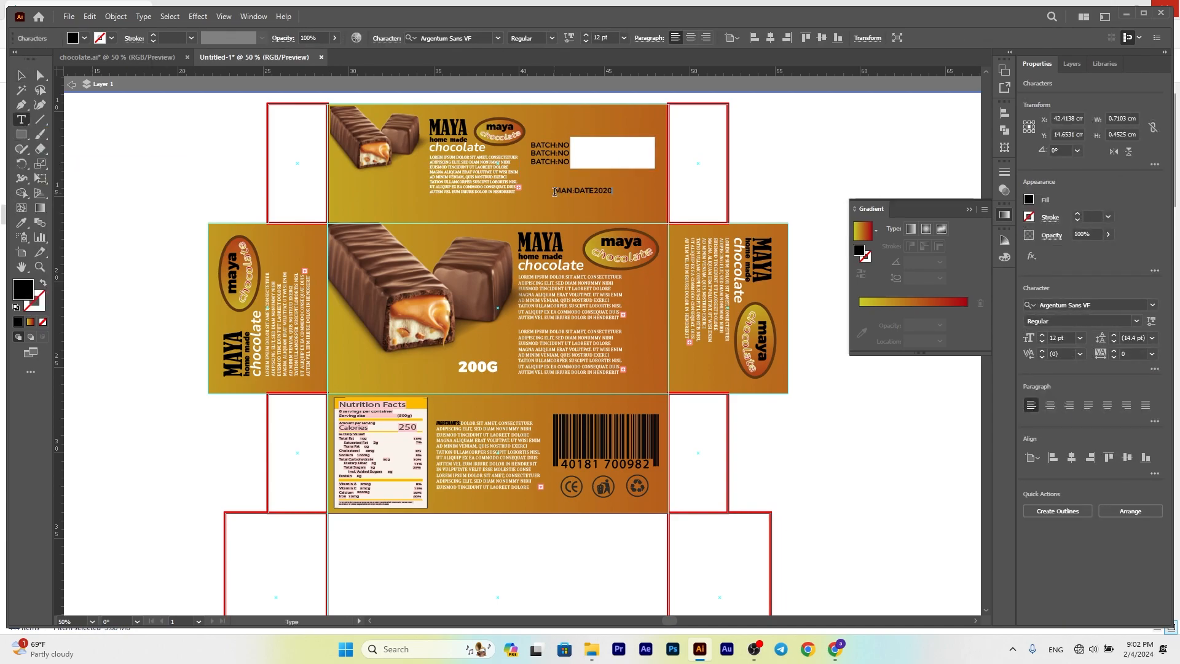
pyautogui.press('Escape')
pyautogui.hotkey('ctrl', '1')
pyautogui.moveTo(570, 187); pyautogui.dragTo(530, 194)
# Step: Try to rewrite the date line as EXP:DATE2028 and undo the change
pyautogui.doubleClick(528, 190)
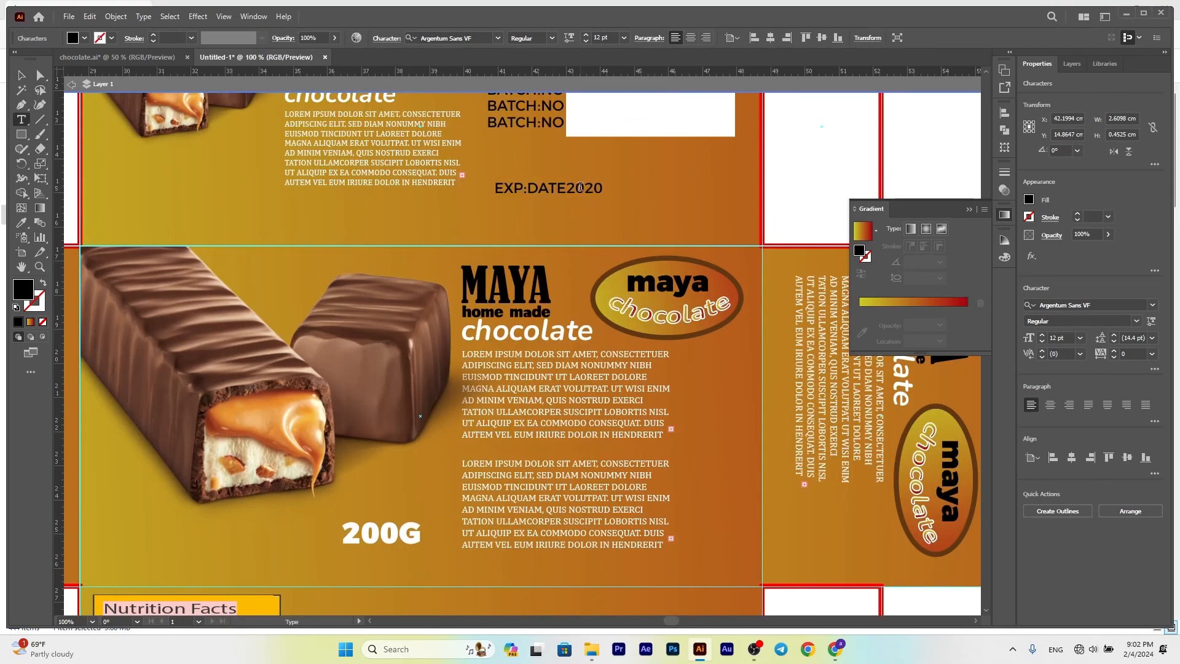
pyautogui.click(21, 74)
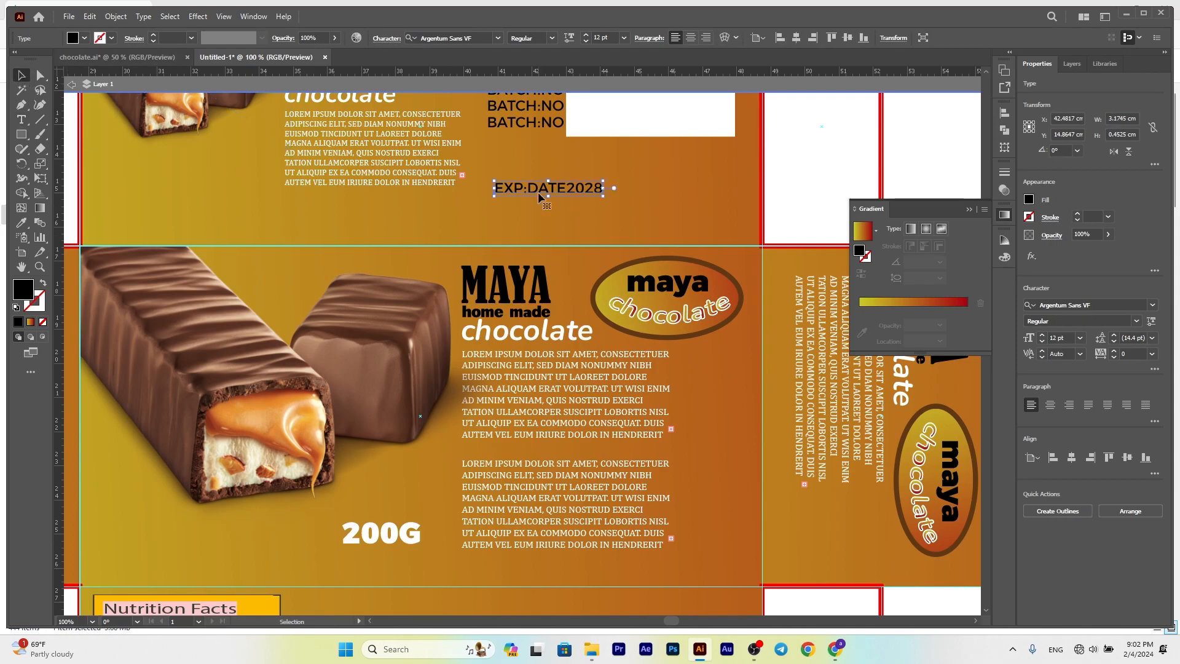
pyautogui.hotkey('ctrl', 'z')
pyautogui.hotkey('ctrl', 'z')
pyautogui.hotkey('ctrl', 'z')
# Step: Copy the date line just below itself and edit the two lines to MAN:DATE:2020 and EXP:DATE:2028
pyautogui.moveTo(543, 161); pyautogui.dragTo(543, 183)
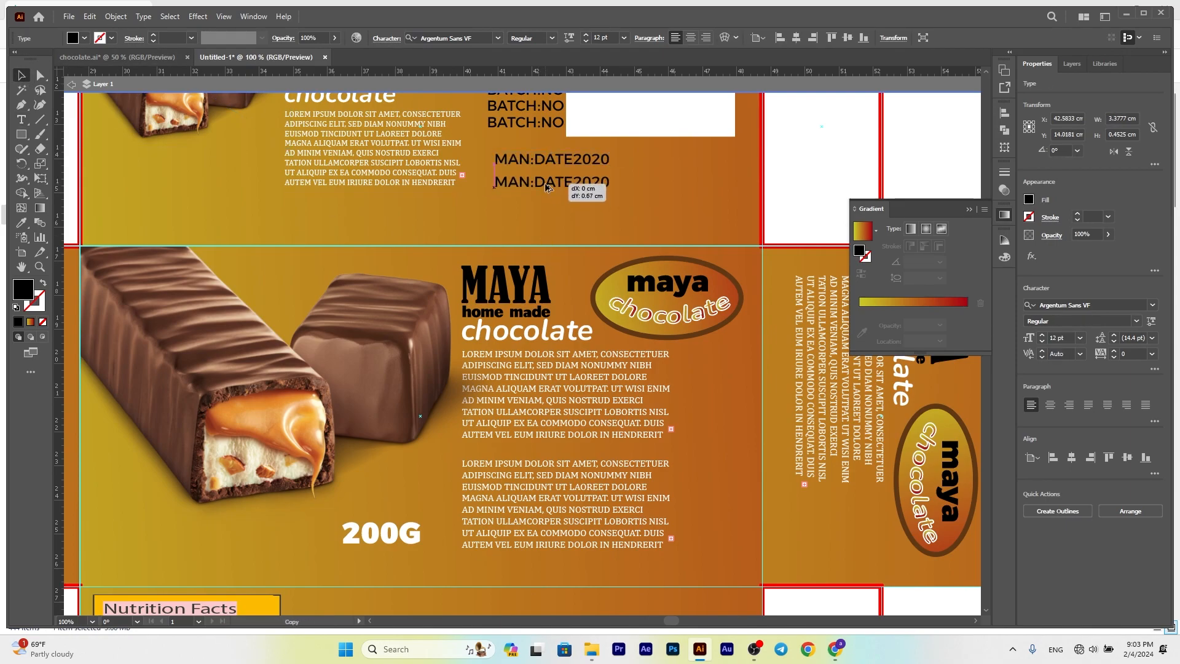
pyautogui.doubleClick(534, 178)
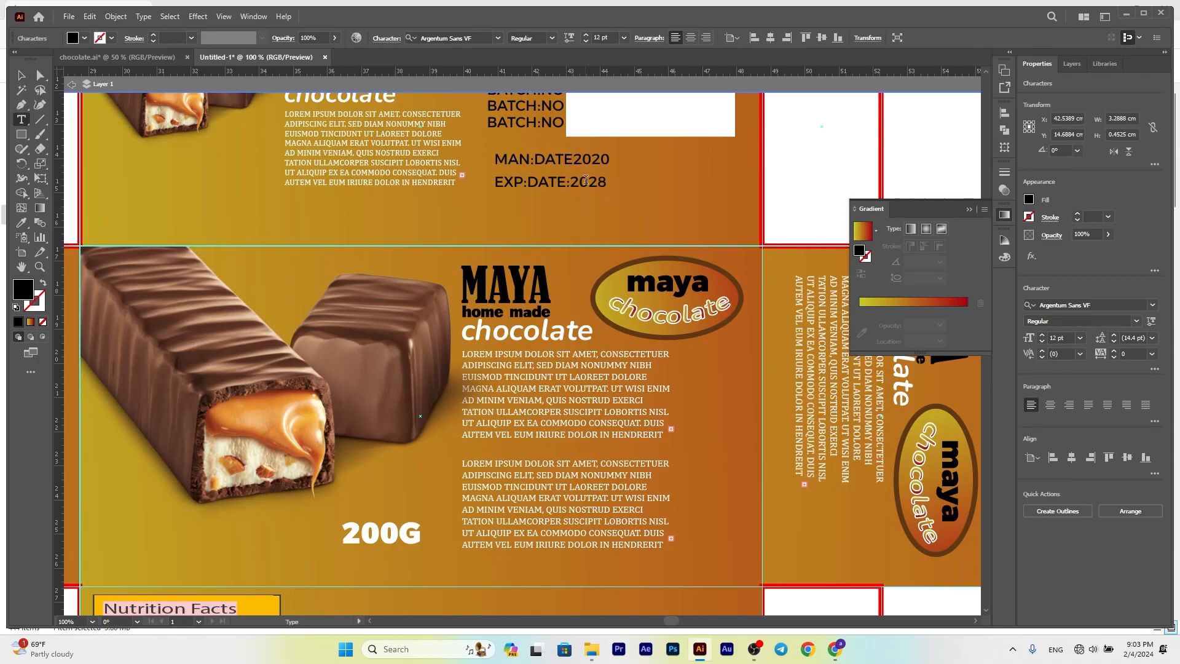
pyautogui.click(21, 74)
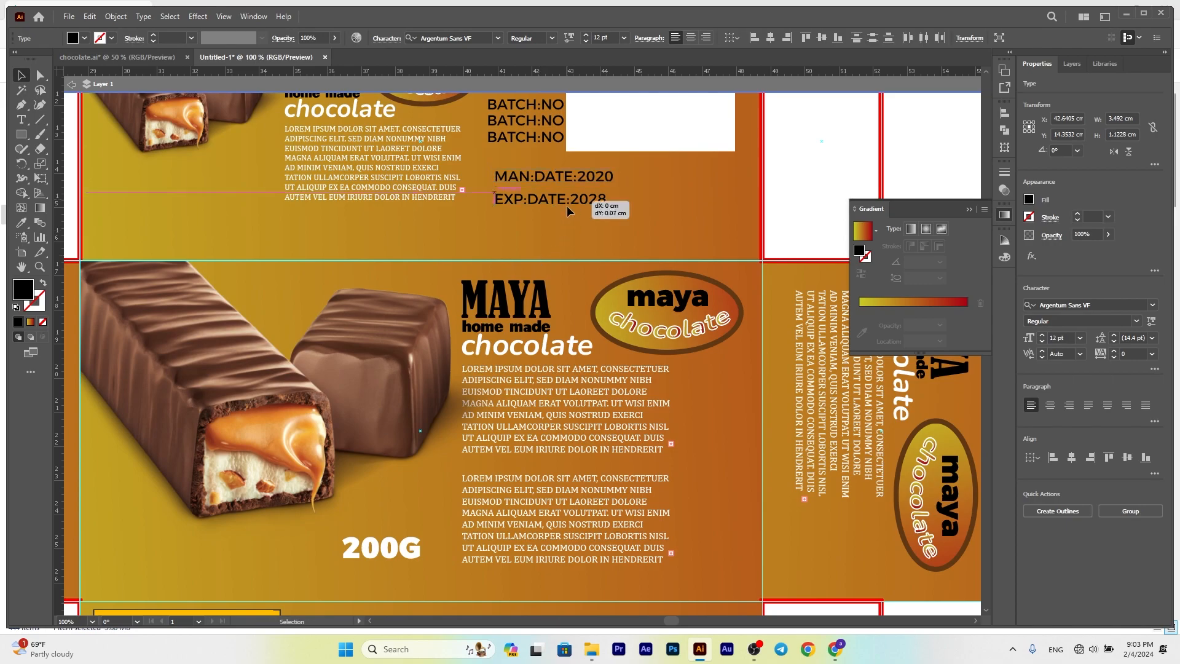
# Step: Fill the two 3.5 by 7 cm flaps beside the top panel with that panel's gradient
pyautogui.hotkey('ctrl', '-')
pyautogui.hotkey('ctrl', '-')
pyautogui.click(266, 163)
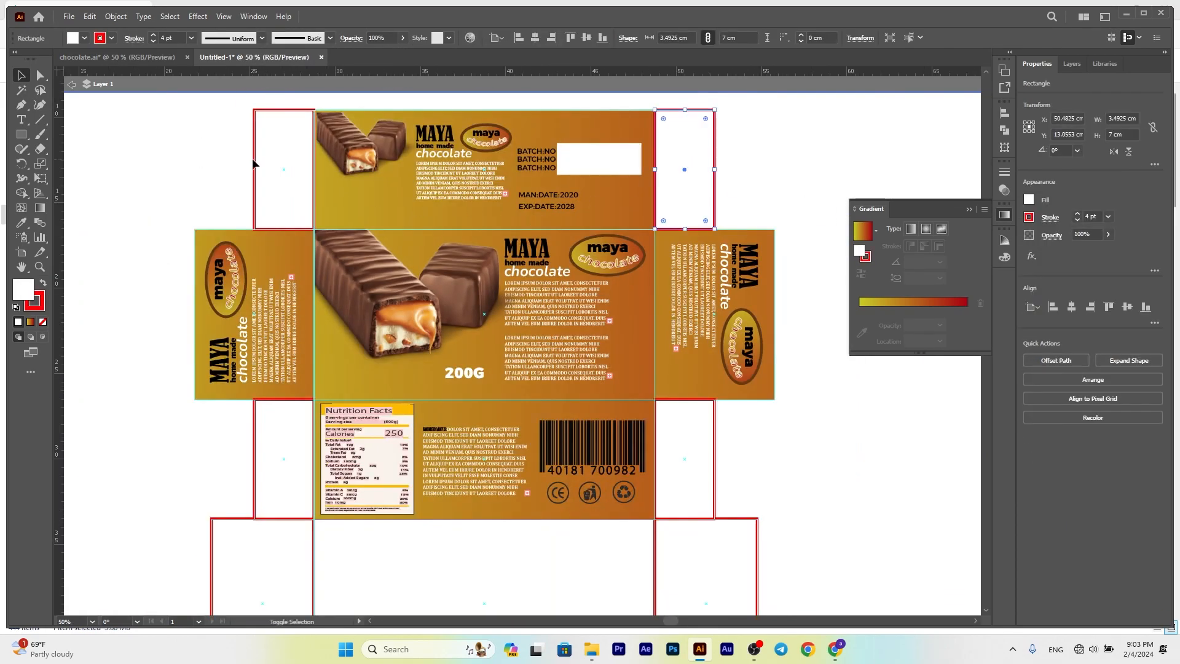
pyautogui.click(21, 222)
pyautogui.click(579, 215)
pyautogui.click(40, 207)
pyautogui.moveTo(199, 170); pyautogui.dragTo(322, 177)
pyautogui.moveTo(749, 185)
pyautogui.mouseDown()
pyautogui.moveTo(606, 232)
pyautogui.moveTo(725, 181)
pyautogui.mouseUp()
# Step: Redraw the gradients of the top panel's two side flaps individually, running from outside each flap toward the panel
pyautogui.hotkey('ctrl', '-')
pyautogui.click(126, 117)
pyautogui.moveTo(283, 219); pyautogui.dragTo(379, 165)
pyautogui.click(631, 194)
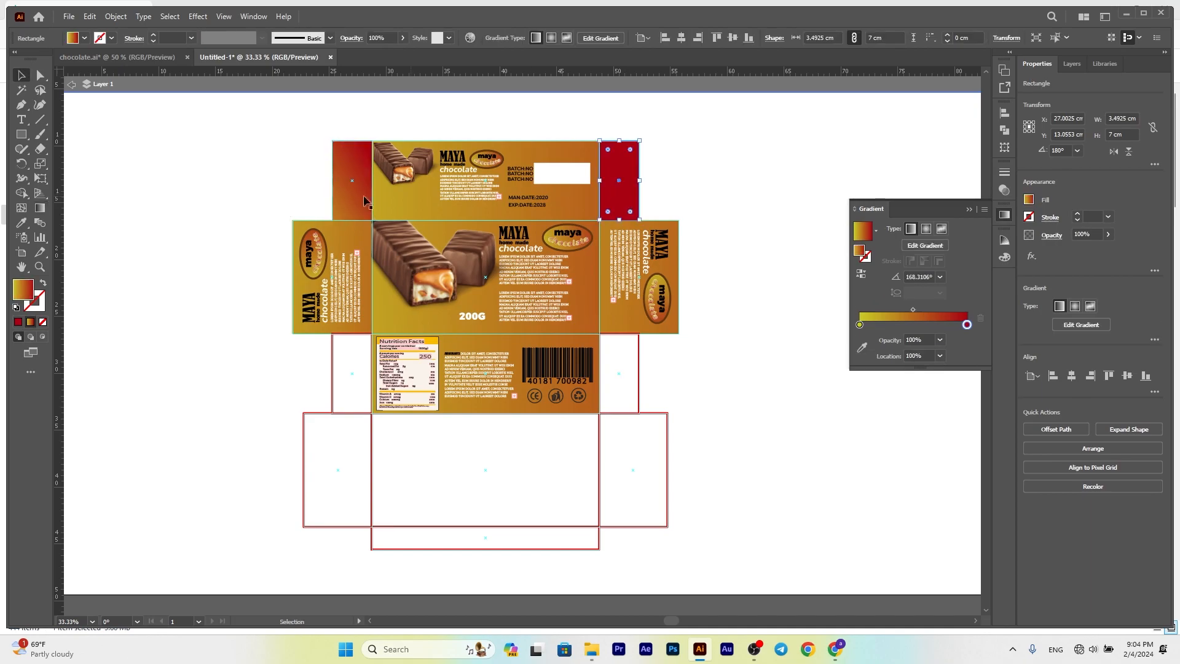
pyautogui.moveTo(691, 176); pyautogui.dragTo(606, 182)
pyautogui.click(21, 75)
pyautogui.scroll(-1, 183, 175)
pyautogui.doubleClick(184, 174)
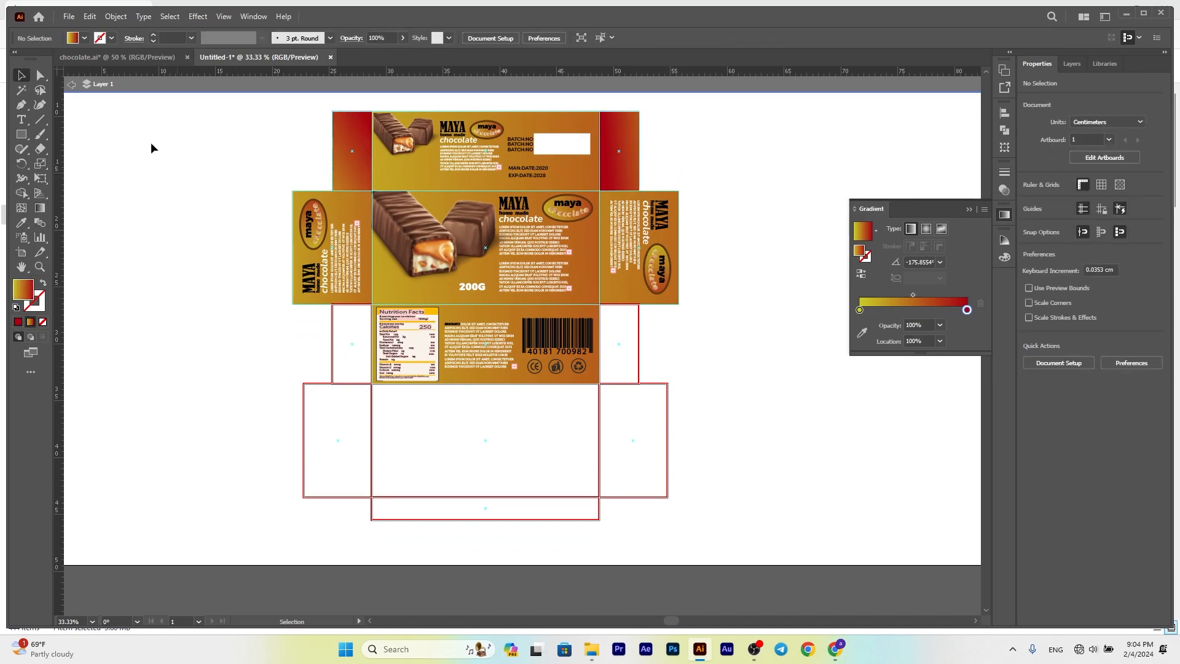
# Step: Fill the flap beside the nutrition facts with the panel gradient, stretched well past both sides of the flap
pyautogui.scroll(1, 249, 208)
pyautogui.click(348, 367)
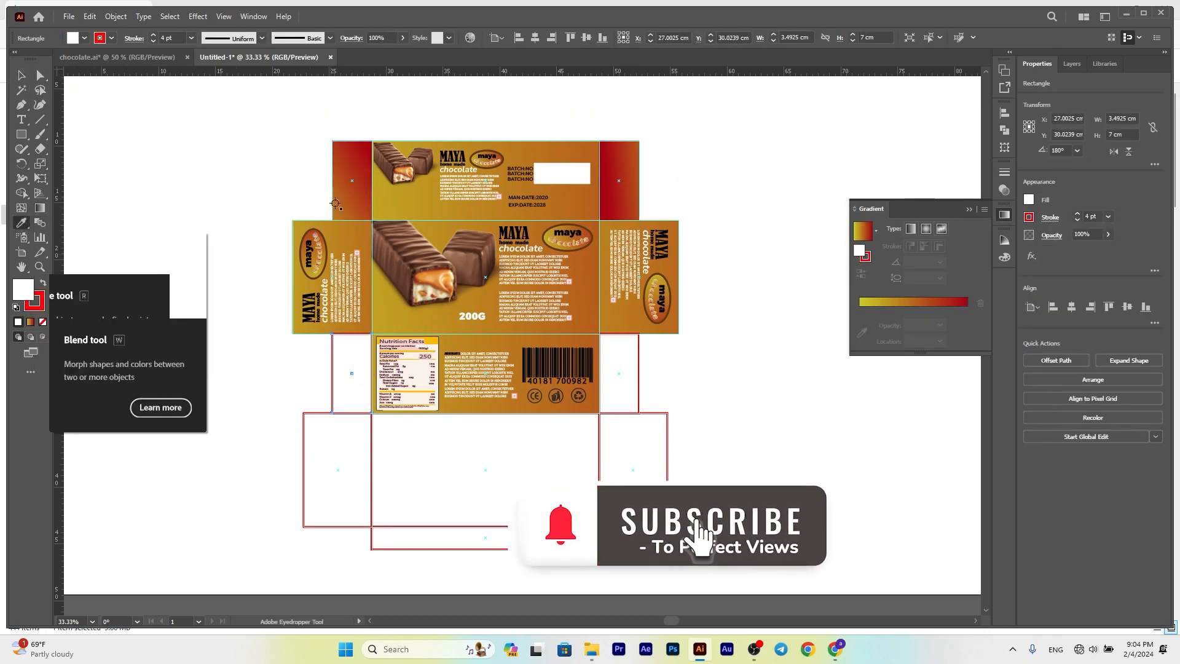
pyautogui.click(40, 208)
pyautogui.moveTo(229, 376); pyautogui.dragTo(461, 372)
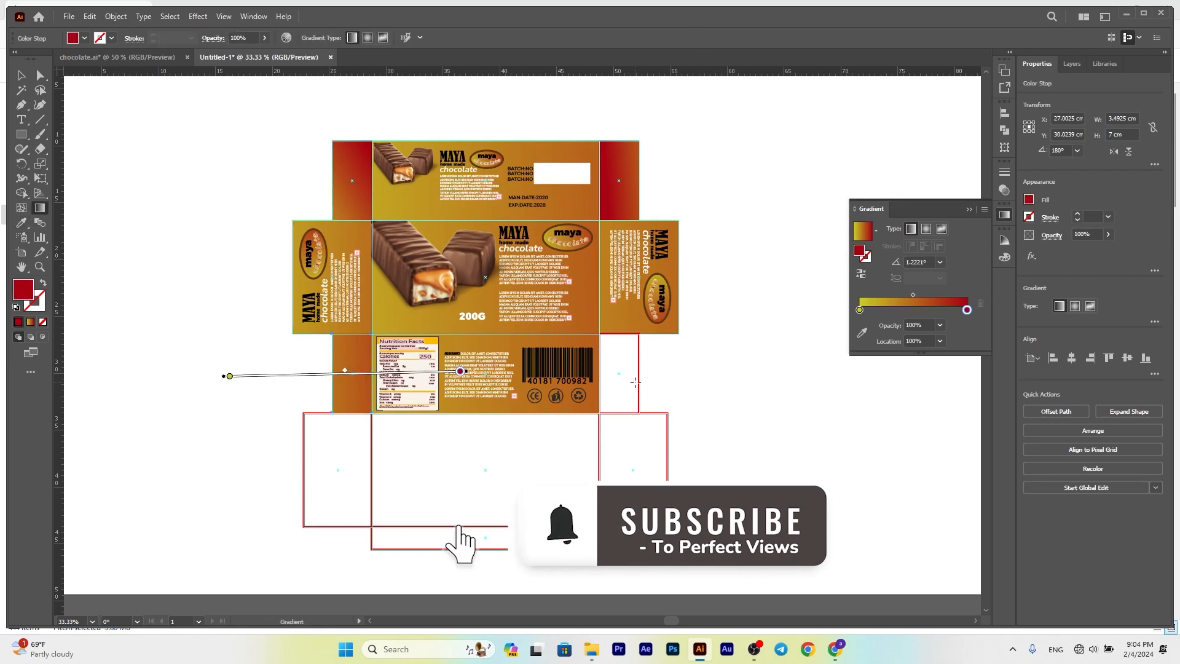
# Step: Fill the flap beside the barcode with the panel gradient, stretched from outside the flap across into the barcode panel
pyautogui.click(22, 75)
pyautogui.click(618, 373)
pyautogui.click(23, 223)
pyautogui.click(571, 341)
pyautogui.click(40, 208)
pyautogui.moveTo(767, 432); pyautogui.dragTo(605, 409)
pyautogui.moveTo(777, 401); pyautogui.dragTo(506, 350)
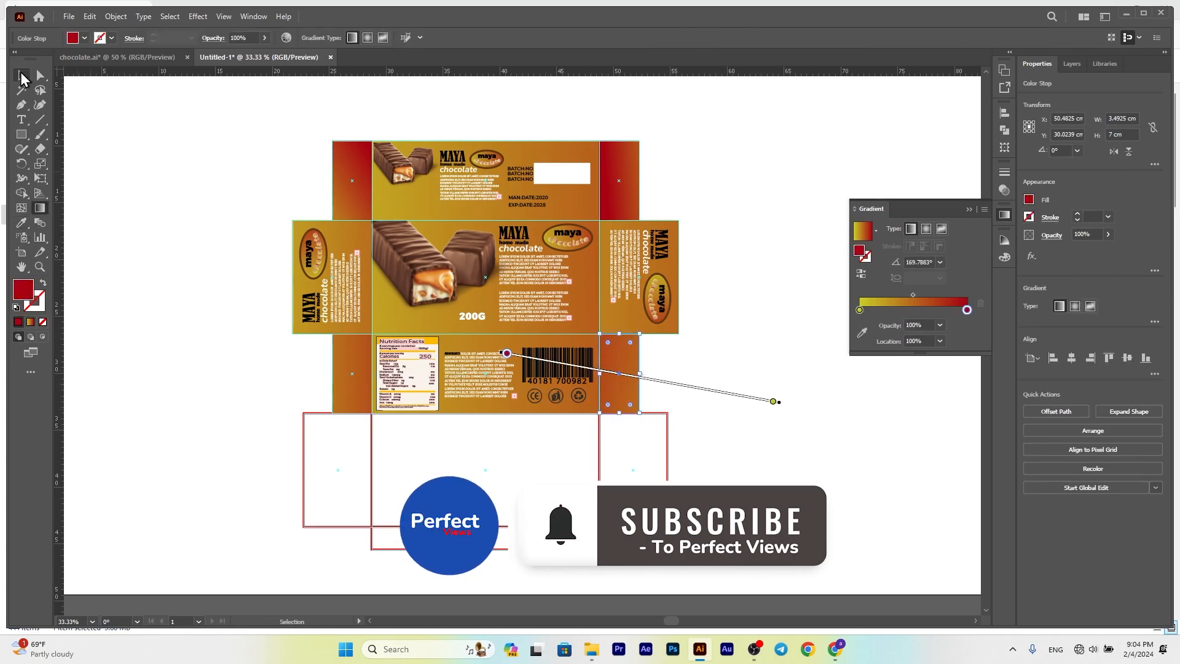
pyautogui.click(21, 75)
pyautogui.click(252, 220)
# Step: Place the QR code in front on the top panel beneath the chocolate image, scaled to about 2.5 cm square
pyautogui.scroll(1, 252, 219)
pyautogui.scroll(-1, 243, 231)
pyautogui.moveTo(201, 273); pyautogui.dragTo(512, 265)
pyautogui.moveTo(317, 409); pyautogui.dragTo(686, 231)
pyautogui.rightClick(669, 226)
pyautogui.moveTo(713, 385)
pyautogui.click(858, 384)
pyautogui.hotkey('ctrl', '1')
pyautogui.moveTo(445, 260)
pyautogui.mouseDown()
pyautogui.moveTo(424, 264)
pyautogui.moveTo(453, 245)
pyautogui.moveTo(448, 261)
pyautogui.moveTo(439, 249)
pyautogui.mouseUp()
pyautogui.hotkey('ctrl', '0')
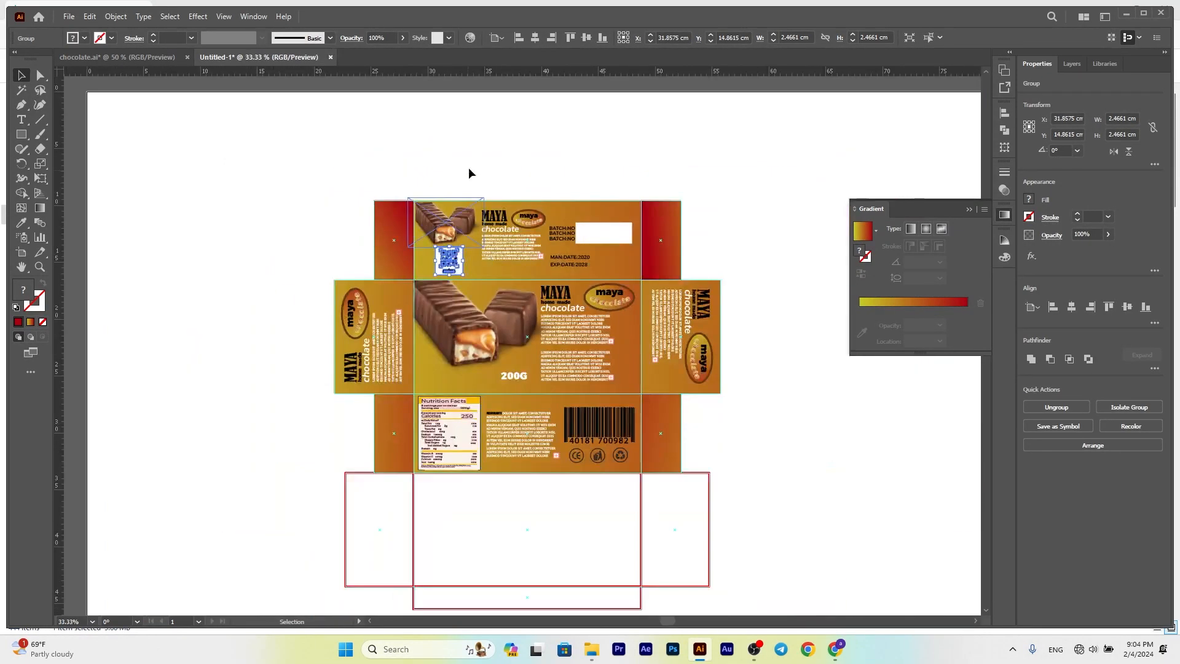
pyautogui.click(453, 190)
pyautogui.click(509, 248)
pyautogui.moveTo(512, 260); pyautogui.dragTo(515, 272)
pyautogui.click(514, 275)
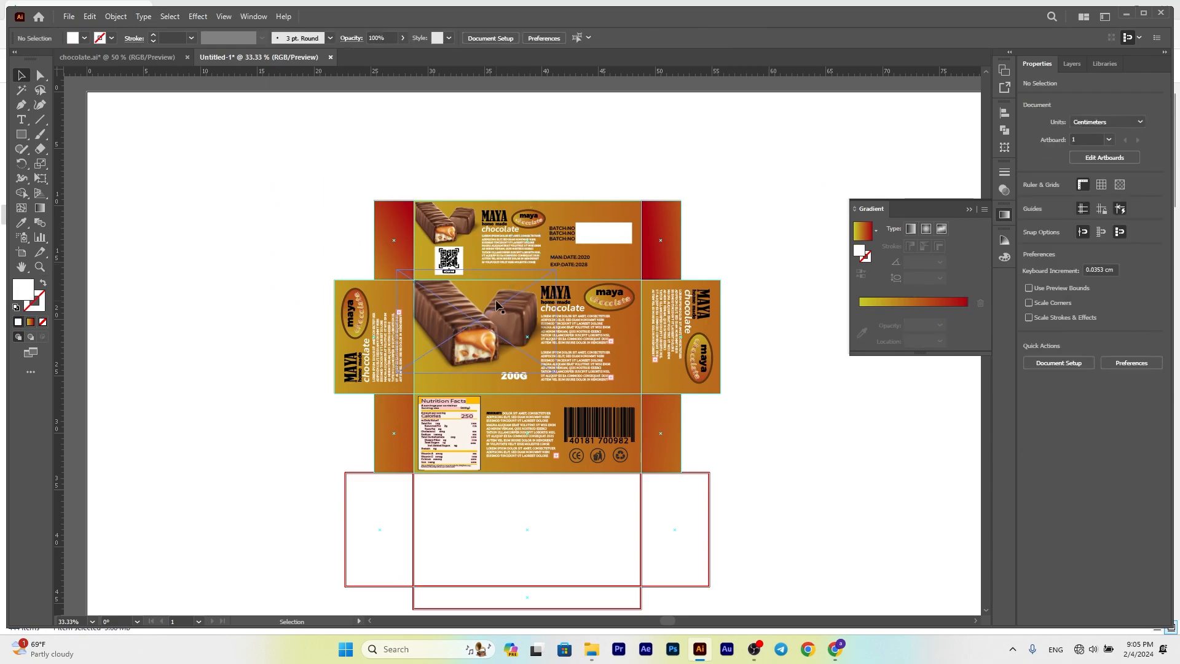
# Step: Fill the 20 by 10 cm panel below the barcode panel with the orange gradient and stretch it beyond the panel
pyautogui.scroll(-1, 495, 305)
pyautogui.click(484, 501)
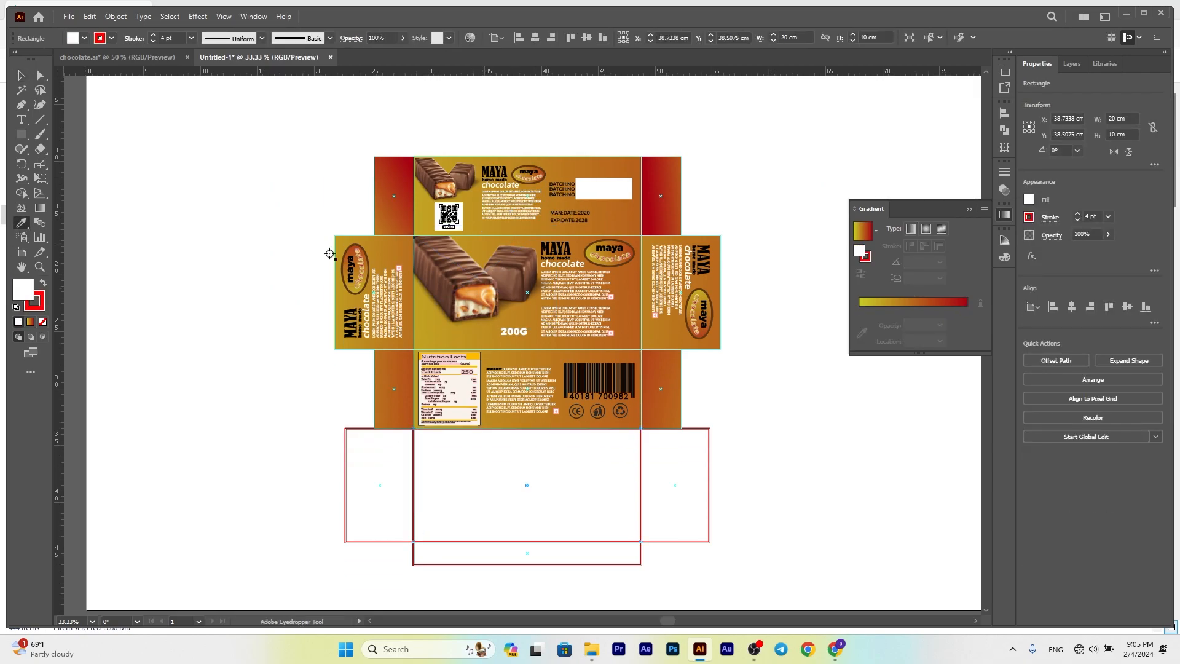
pyautogui.press('.')
pyautogui.press('g')
pyautogui.click(21, 75)
pyautogui.click(172, 177)
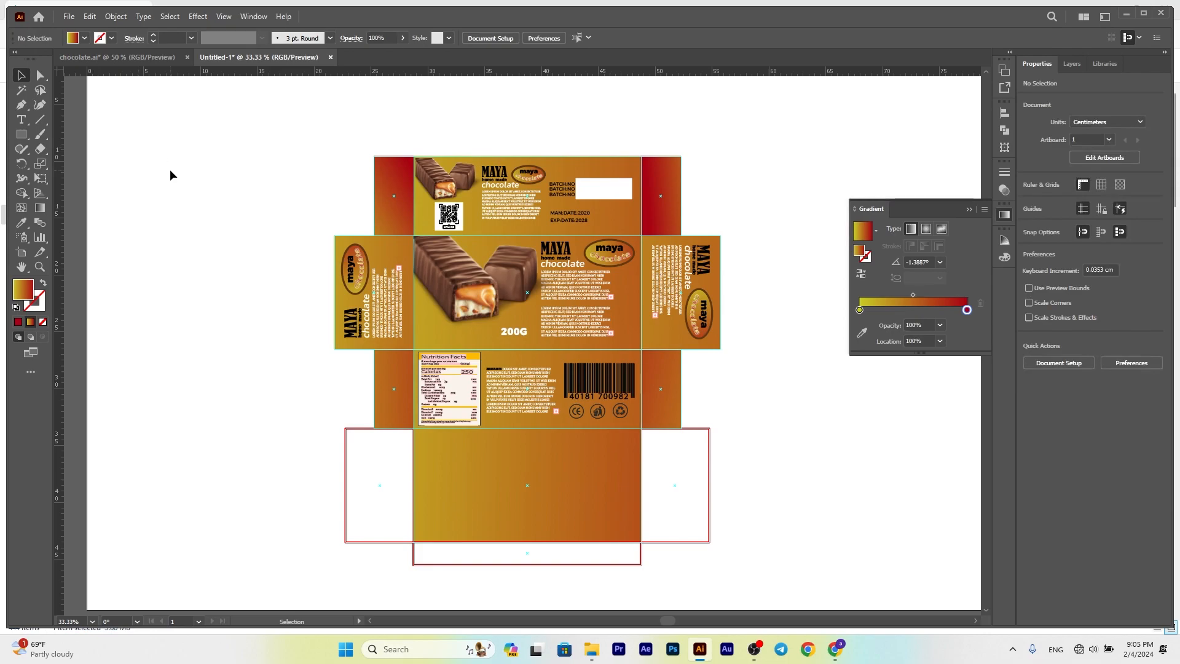
# Step: Copy the front panel's chocolate image, title, paragraphs, oval logo and 200G text onto the 20 by 10 cm panel below
pyautogui.click(565, 269)
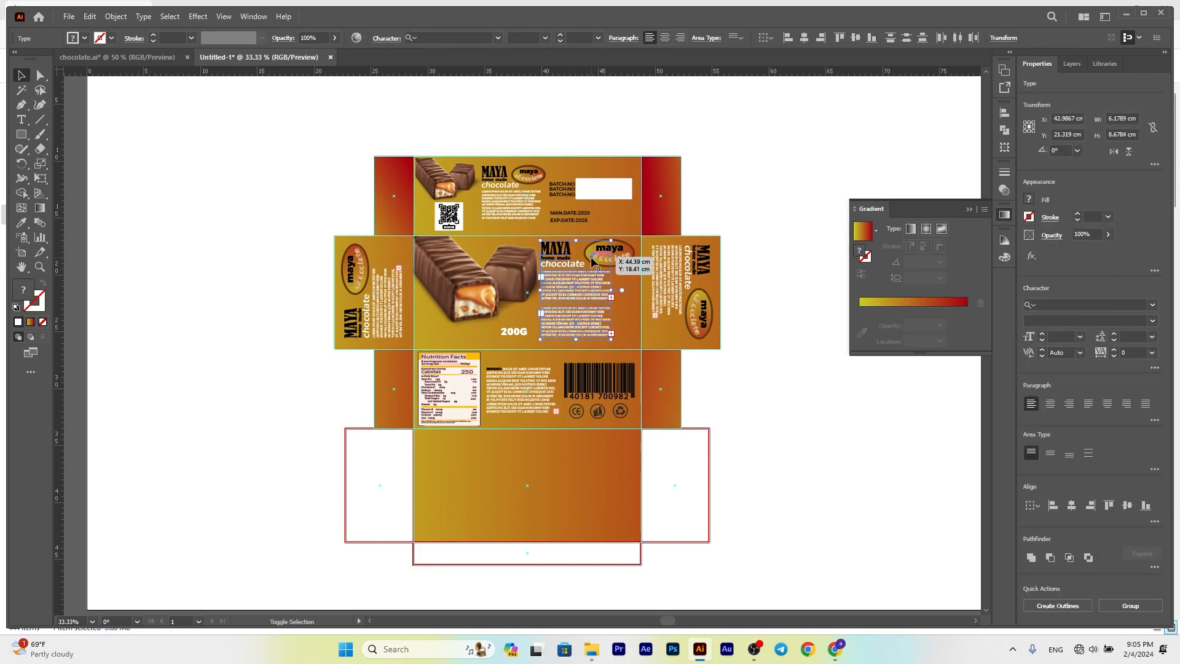
pyautogui.keyDown('shift'); pyautogui.click(593, 258); pyautogui.keyUp('shift')
pyautogui.keyDown('shift'); pyautogui.click(461, 289); pyautogui.keyUp('shift')
pyautogui.moveTo(460, 288); pyautogui.dragTo(518, 483)
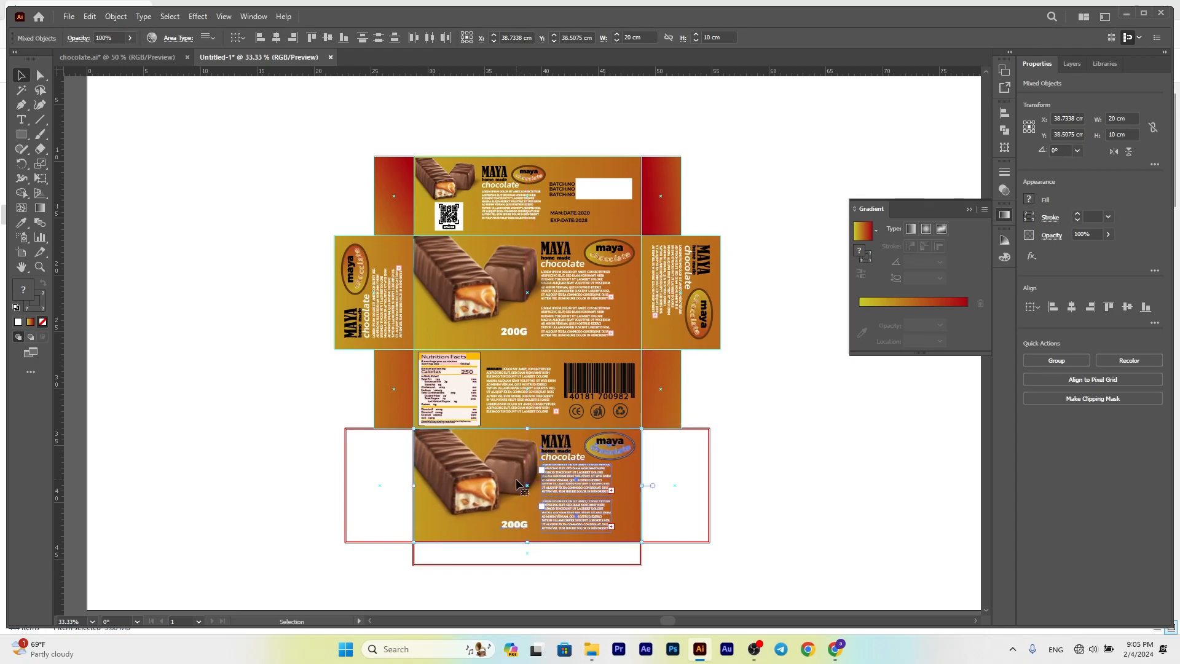
# Step: Fill both 6 by 10 cm flaps of the lower panel with the top flap's gradient and stretch it across the left flap
pyautogui.click(373, 492)
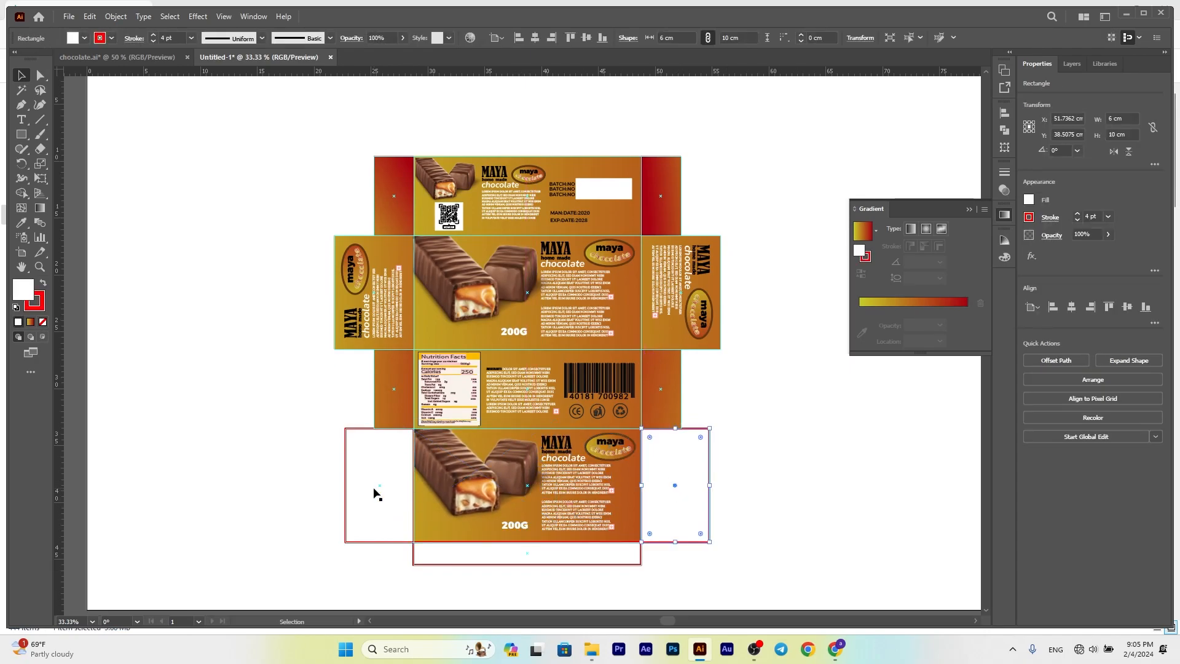
pyautogui.click(22, 222)
pyautogui.click(389, 212)
pyautogui.press('g')
pyautogui.moveTo(277, 497); pyautogui.dragTo(421, 490)
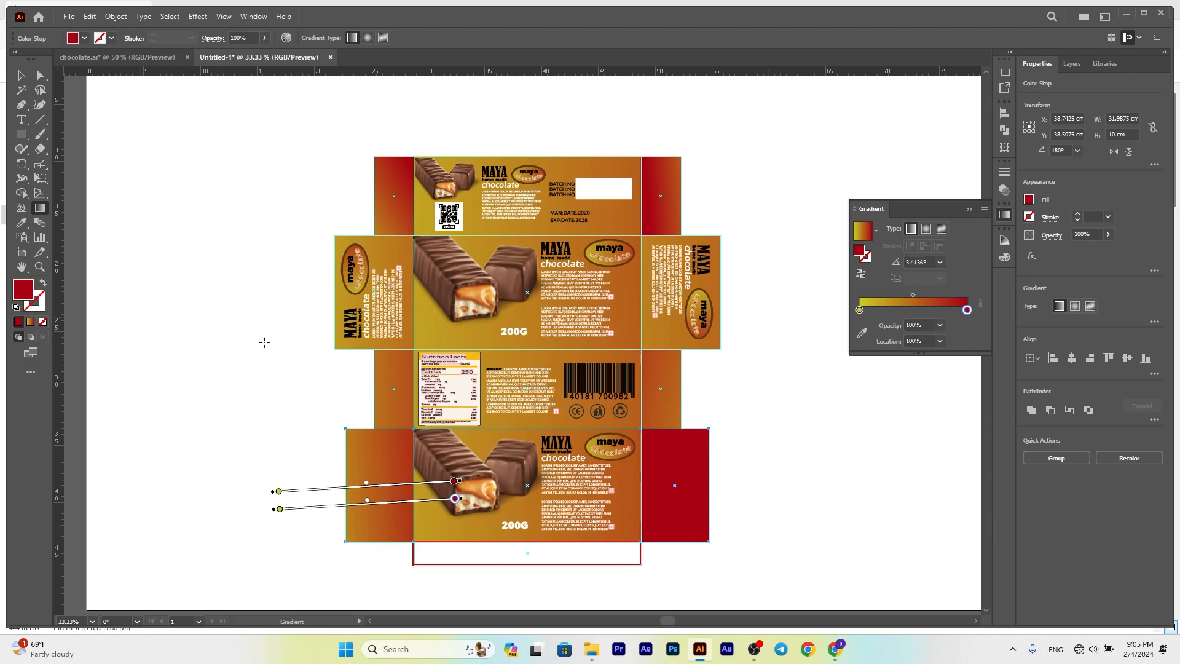
# Step: Redraw the gradient of the two lower flaps diagonally from outside the right flap up into the barcode panel
pyautogui.press('v')
pyautogui.click(40, 210)
pyautogui.moveTo(867, 581); pyautogui.dragTo(524, 411)
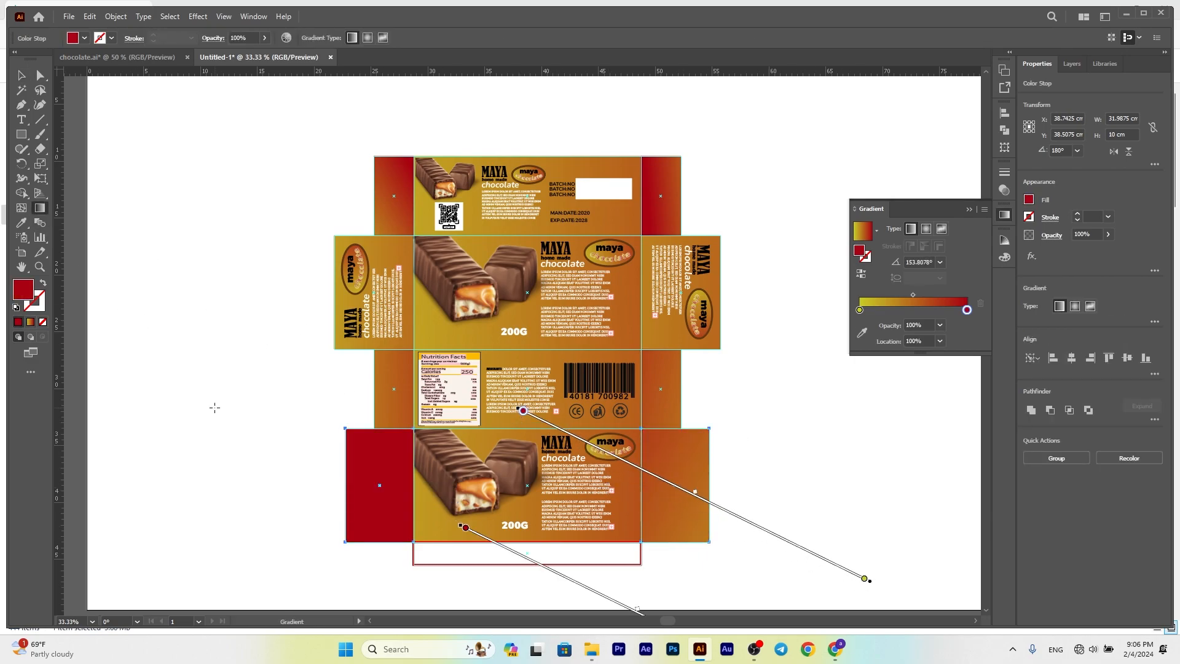
pyautogui.click(21, 75)
pyautogui.click(246, 369)
# Step: Redraw the gradient of the lower panel's left flap alone so it shades from orange to red toward the panel
pyautogui.click(371, 526)
pyautogui.click(21, 222)
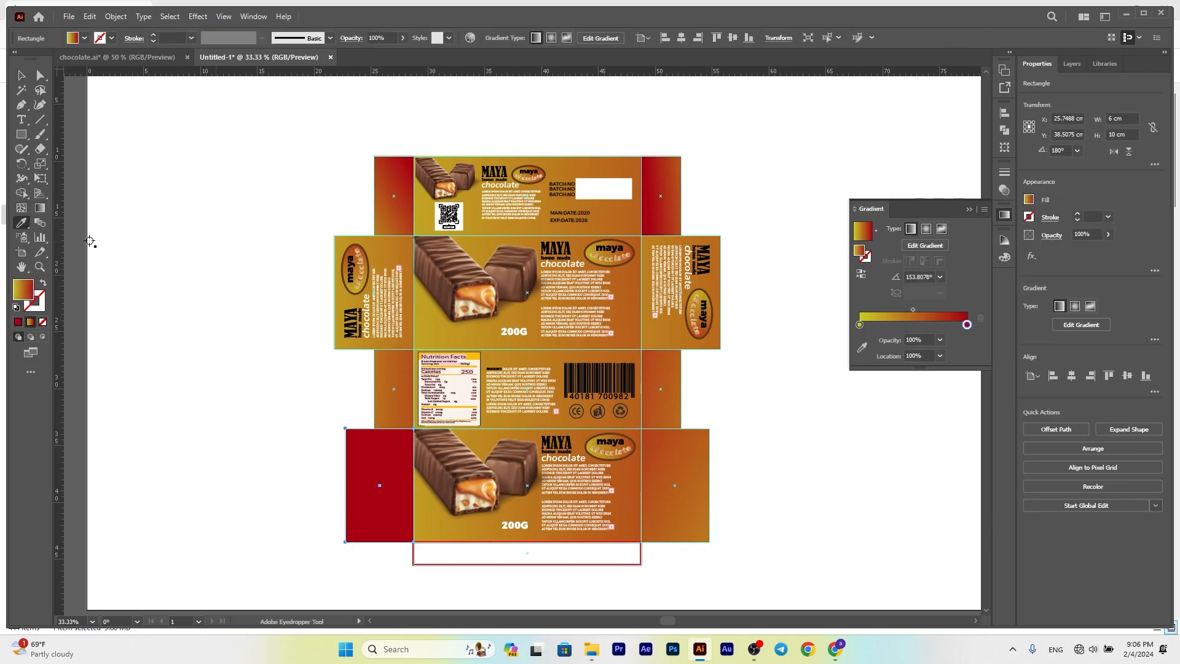
pyautogui.click(40, 211)
pyautogui.click(436, 443)
pyautogui.click(22, 75)
pyautogui.click(213, 227)
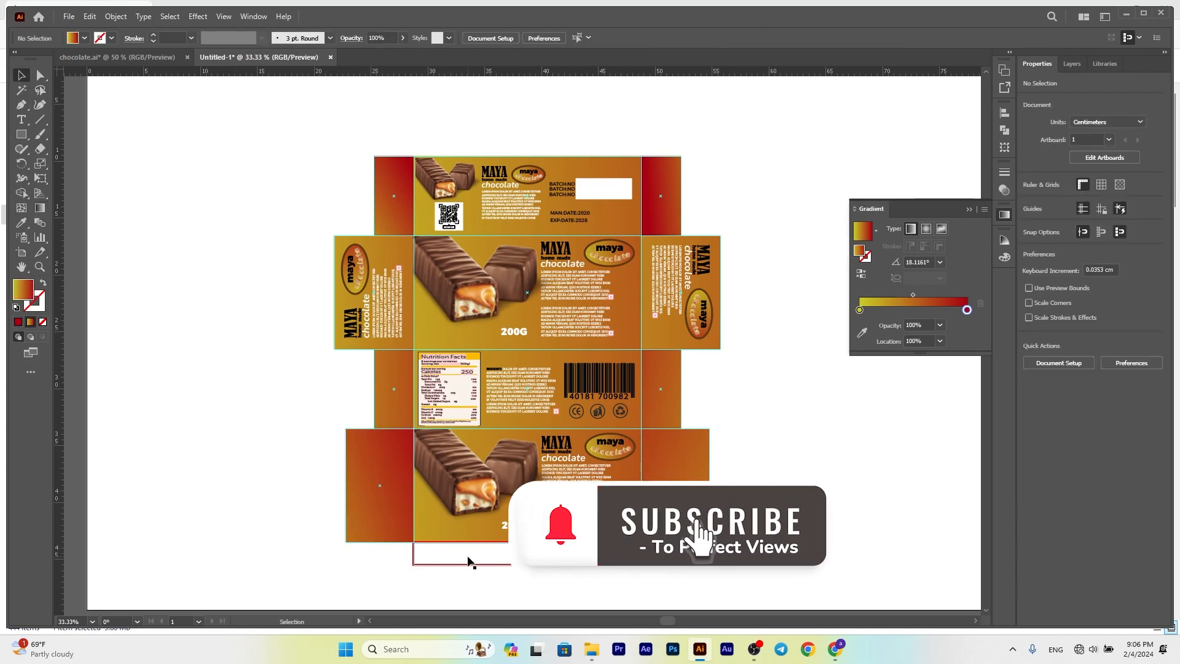
# Step: Fill the 20 by 2 cm bottom strip with the top flap's gradient and stretch it horizontally beyond the strip
pyautogui.click(471, 558)
pyautogui.click(22, 223)
pyautogui.click(387, 212)
pyautogui.click(40, 210)
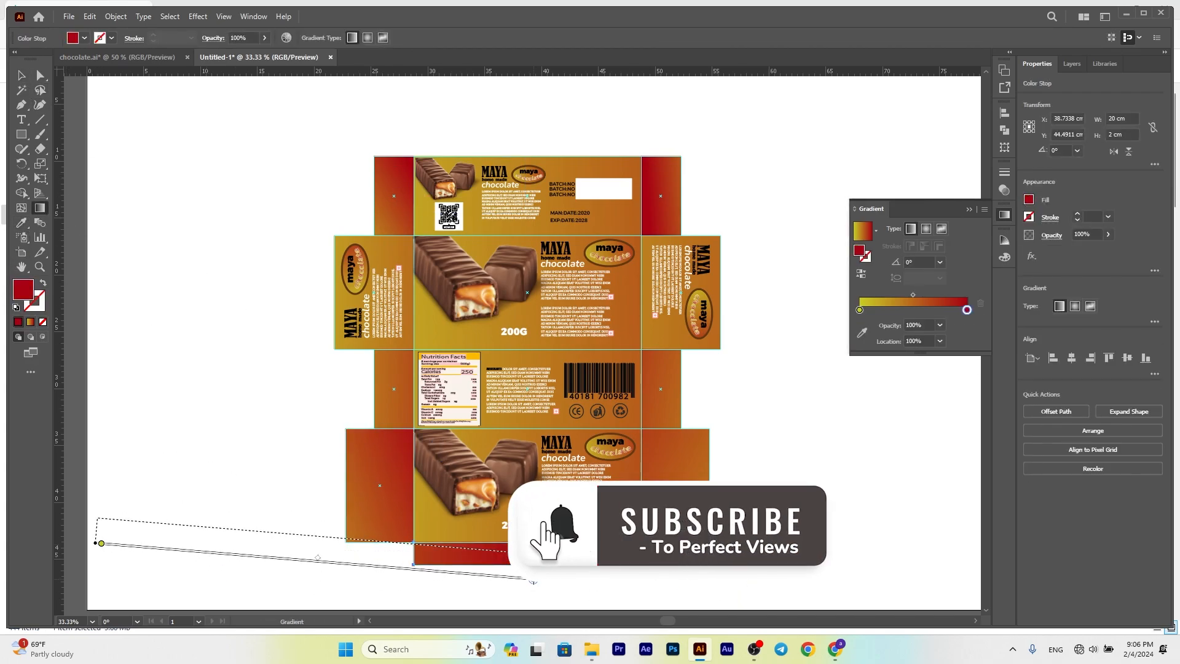